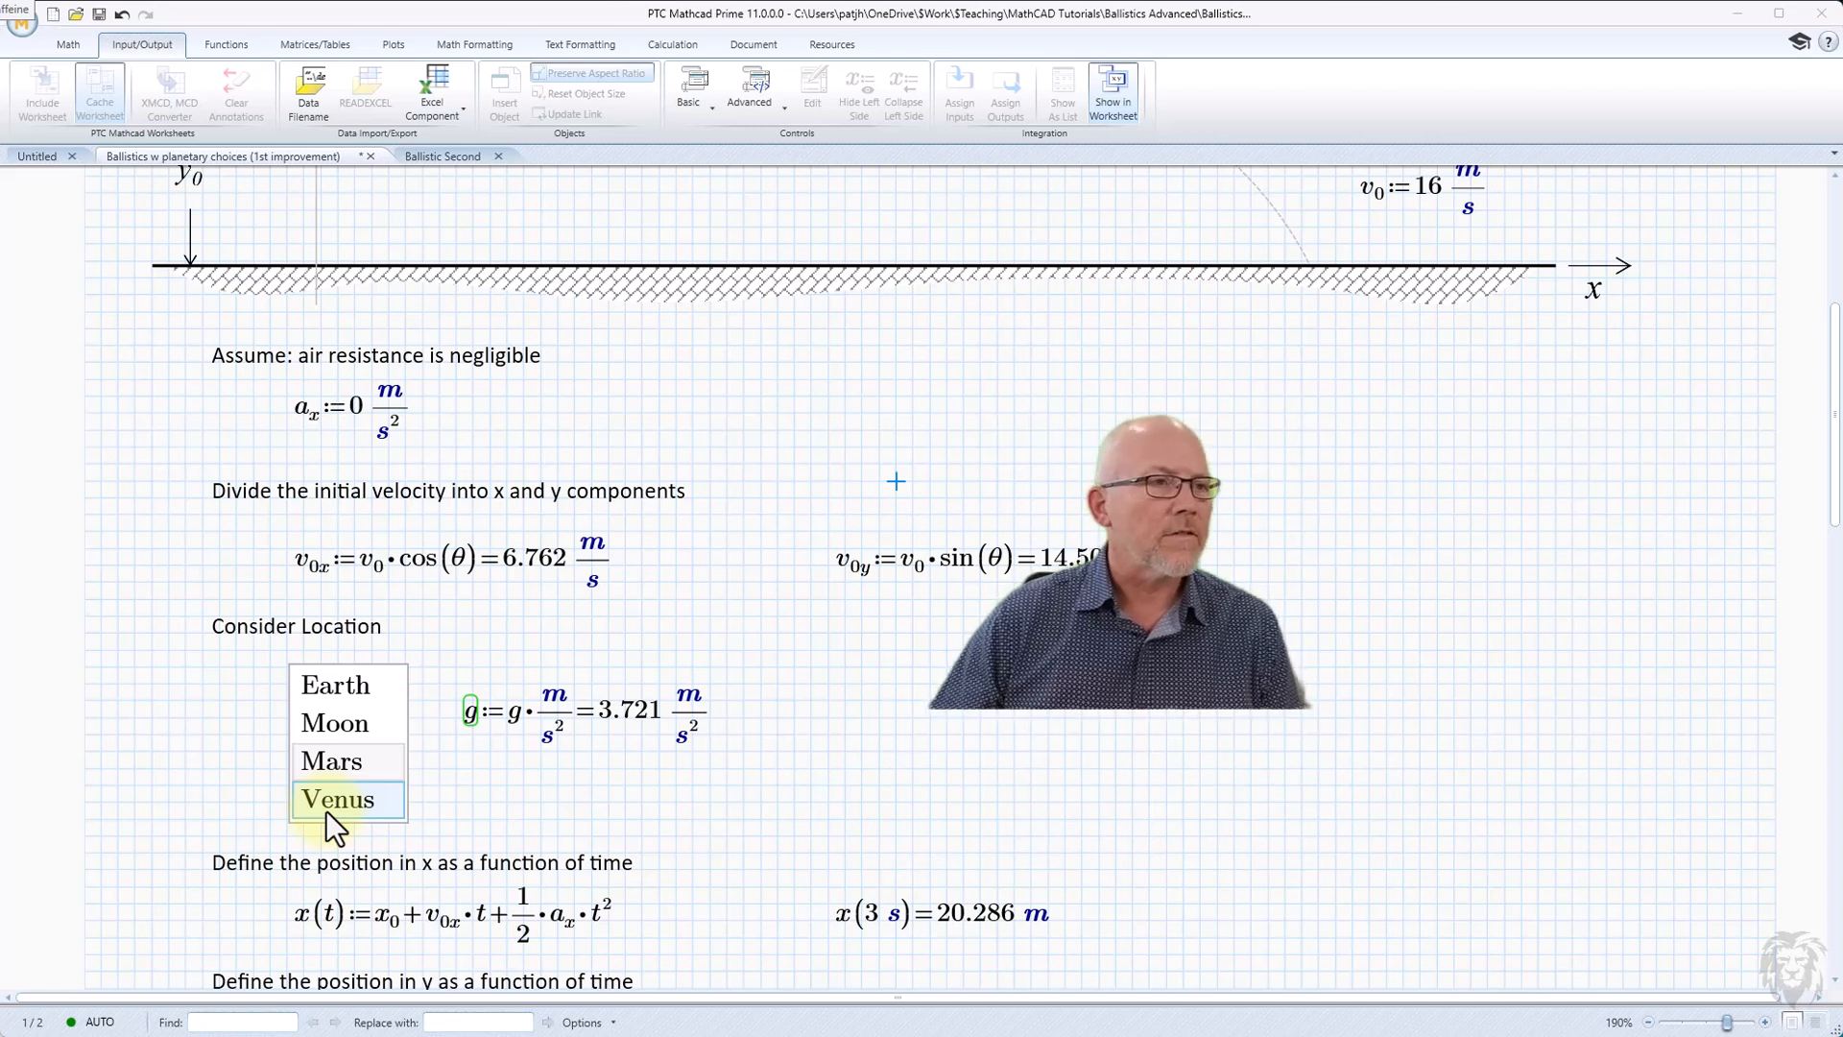
Try Earth, Moon, Mars and Venus in the location list and leave Earth selected for the gravity value g.
click(327, 682)
click(344, 728)
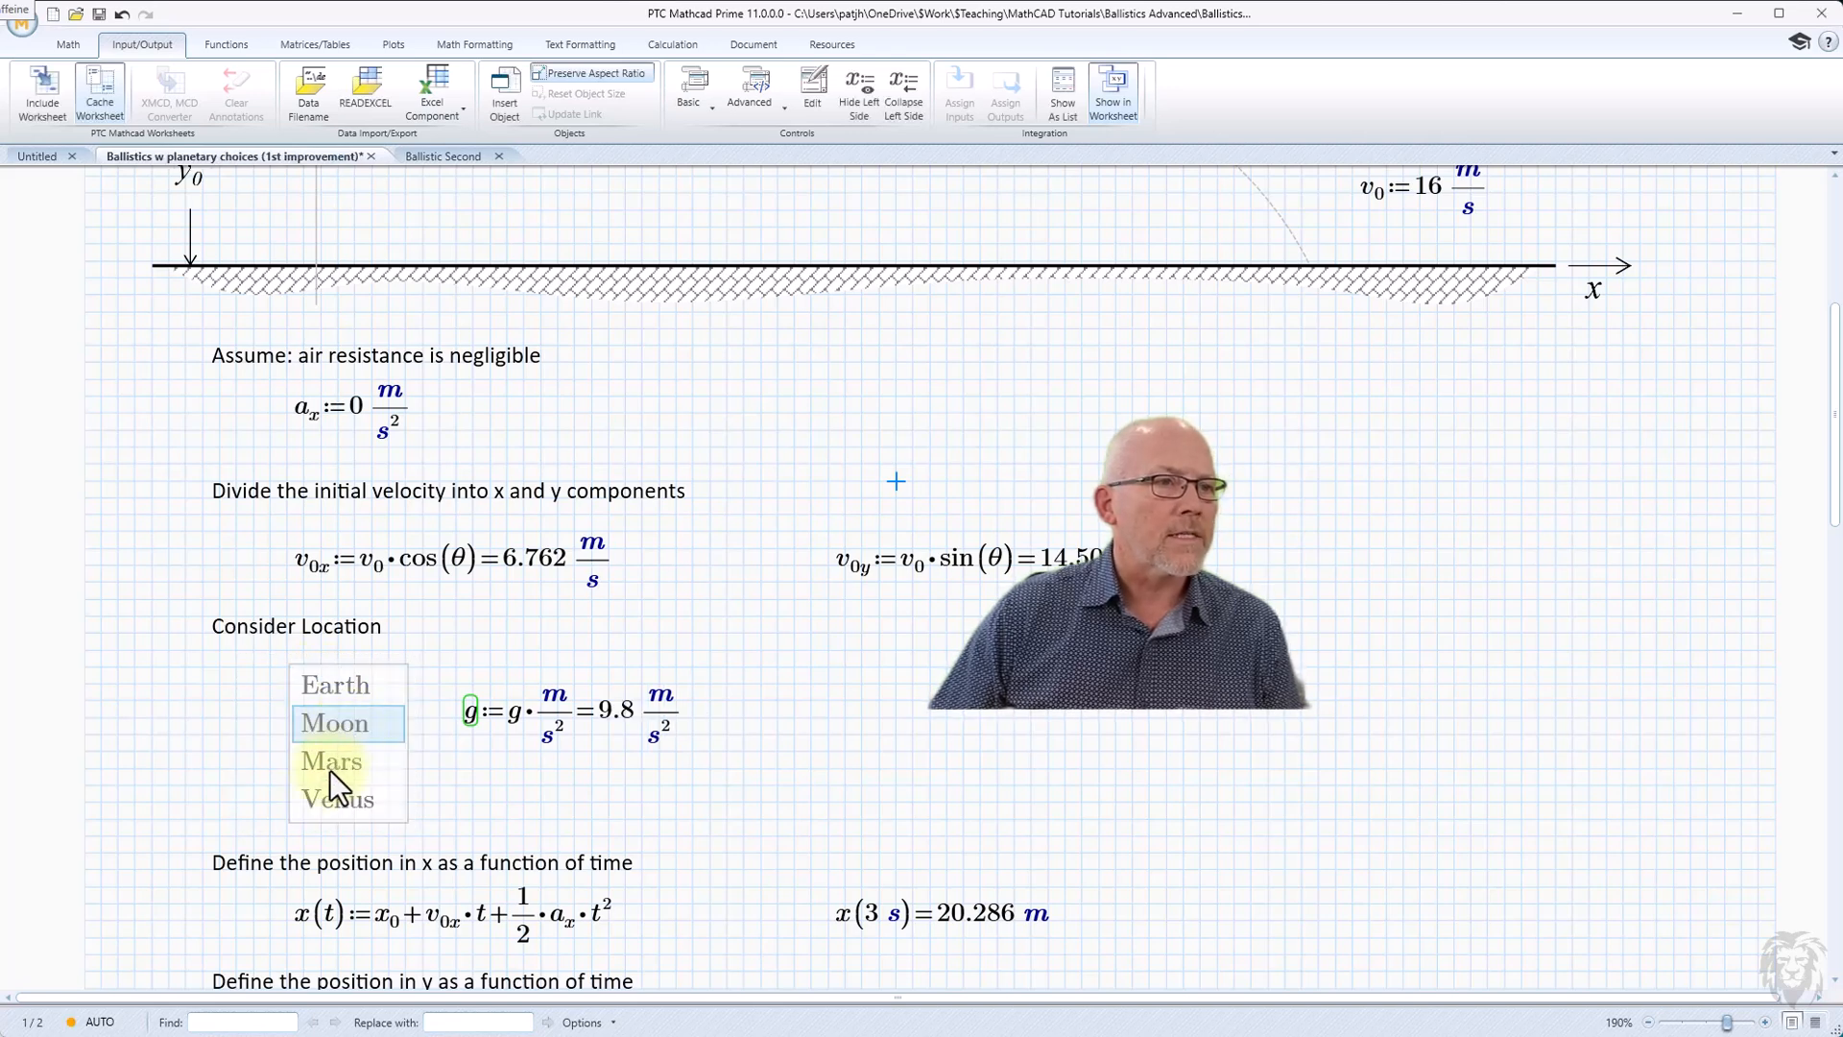
click(330, 768)
click(323, 804)
click(330, 769)
click(334, 729)
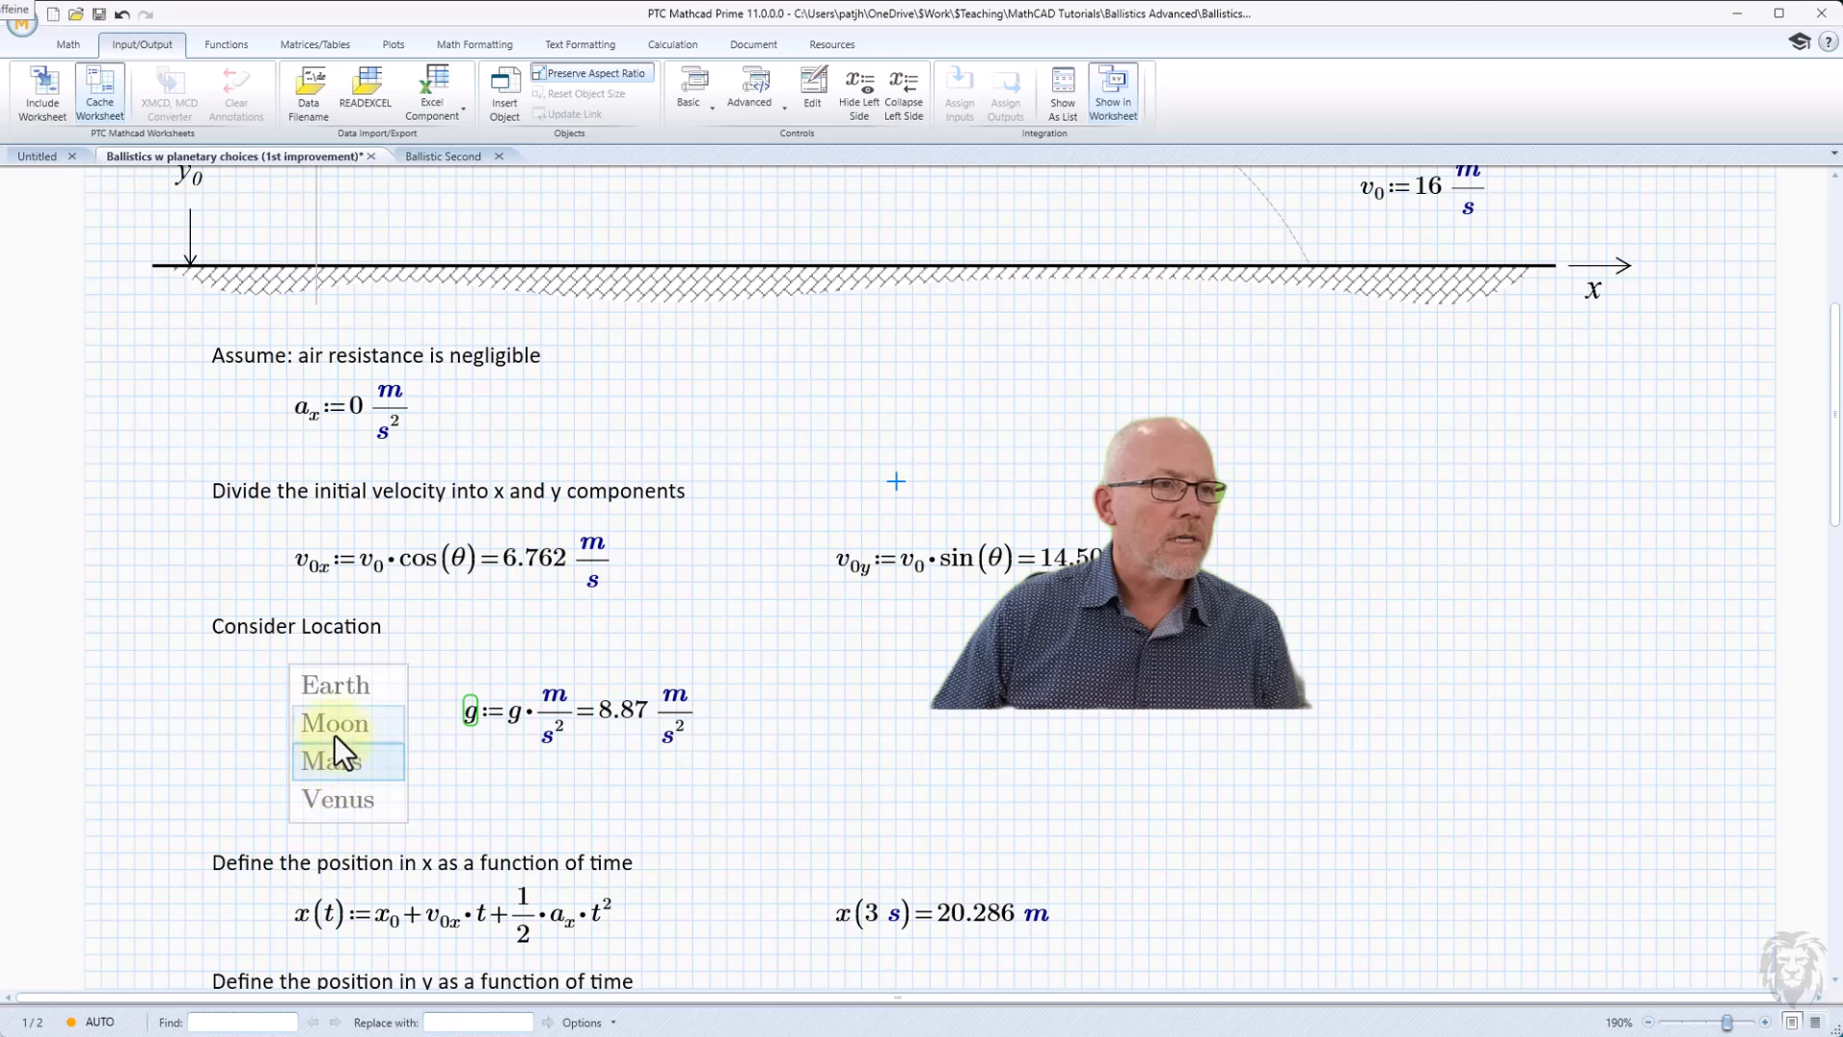
click(332, 690)
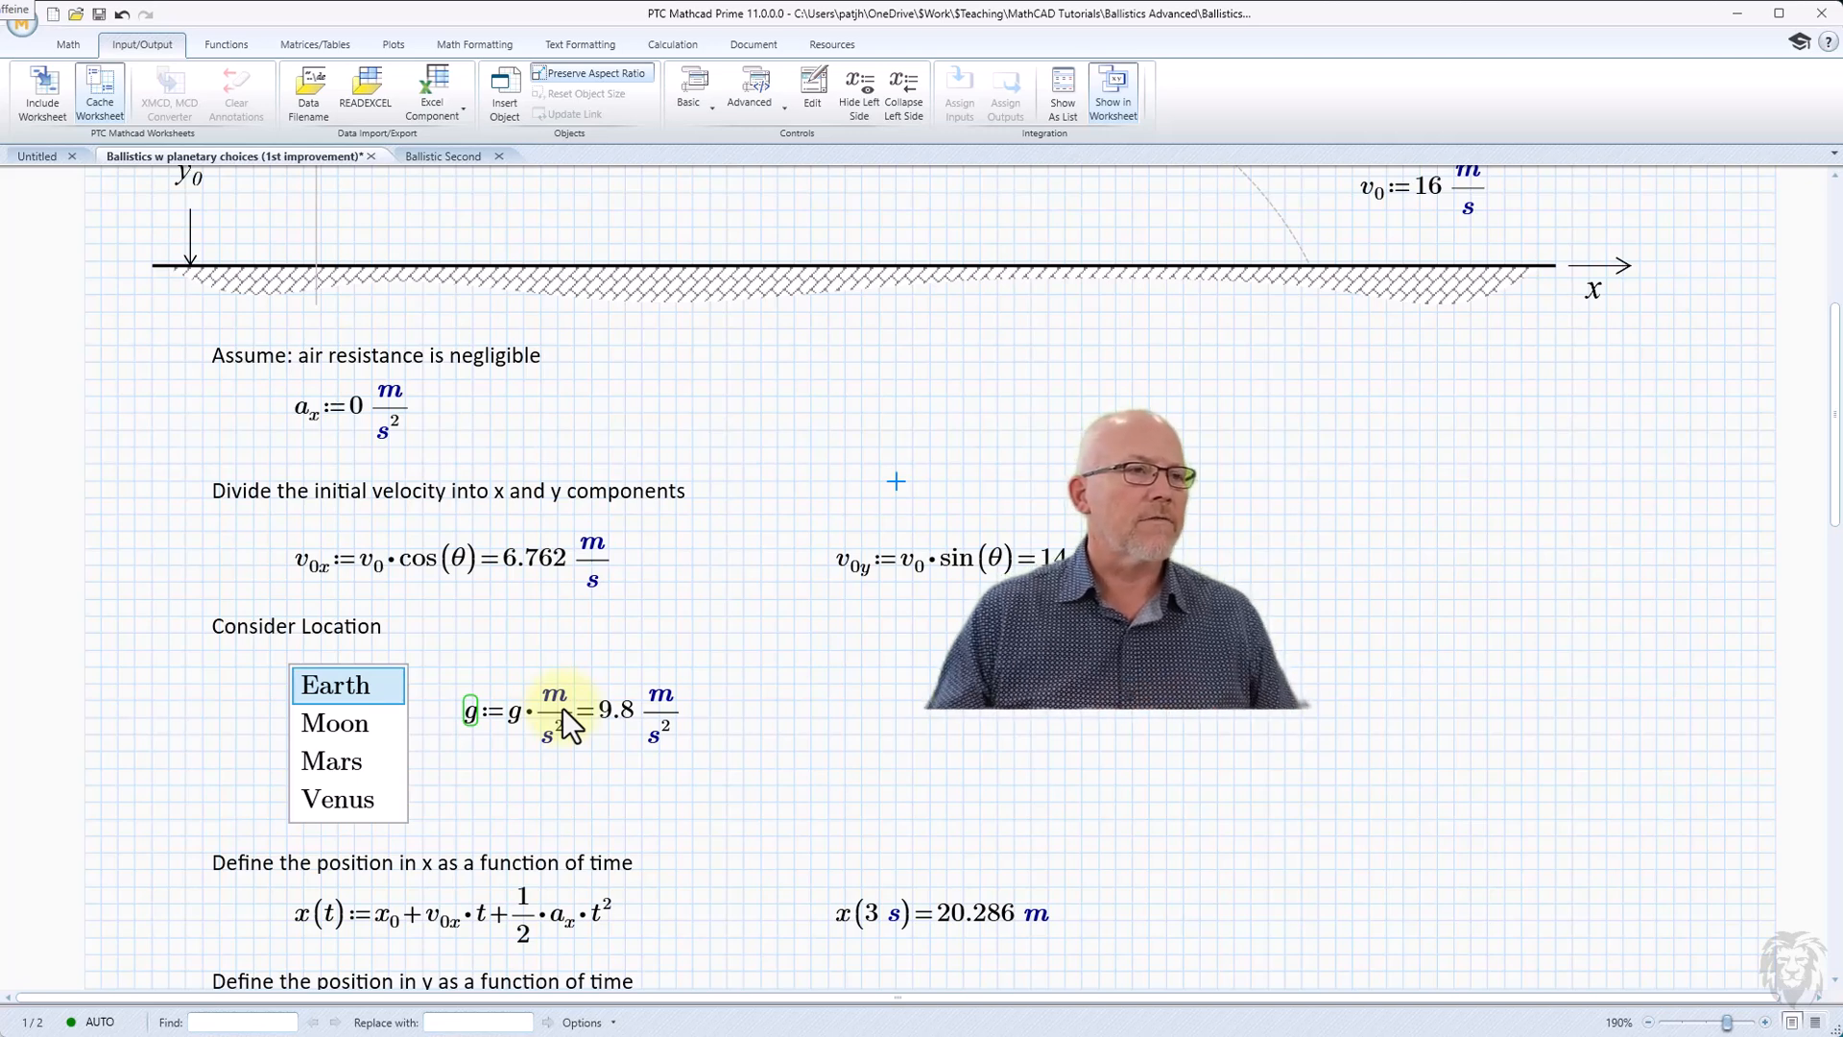
click(286, 671)
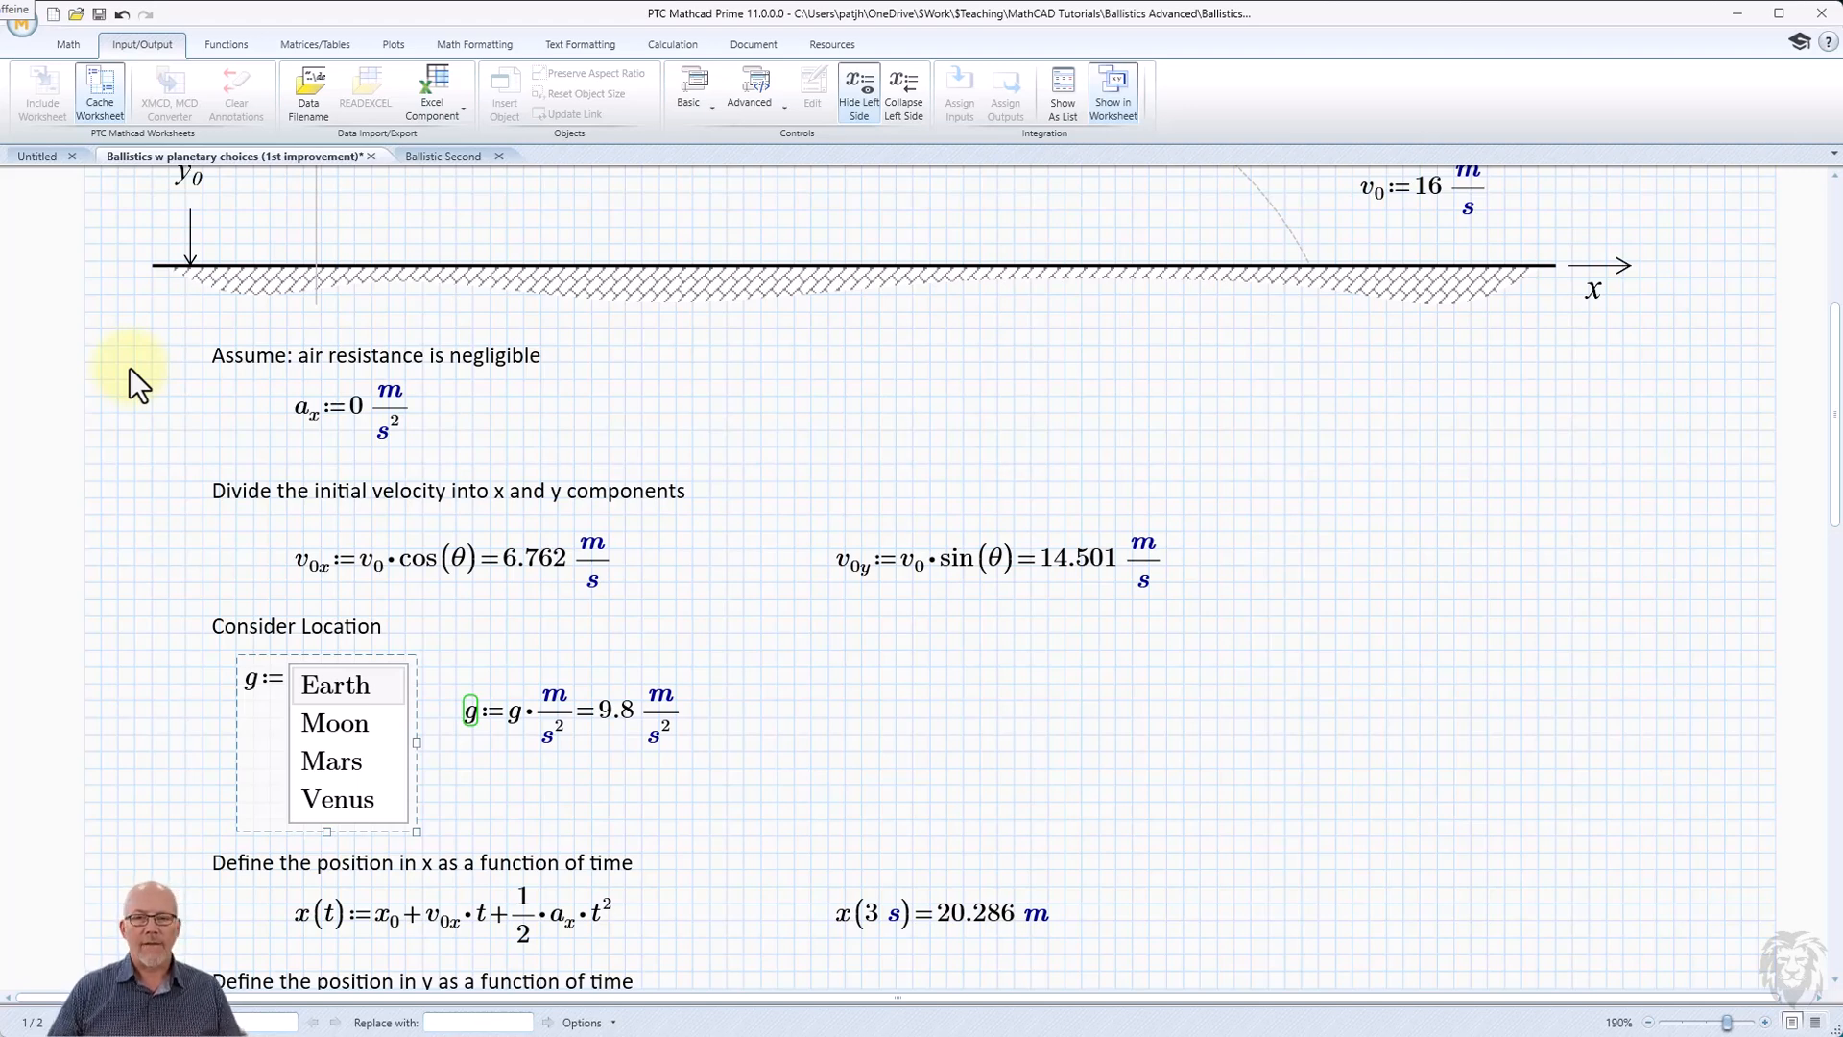
Replace the text "Assume: air resistance is negligible" with the heading "Define the Projectile".
click(164, 349)
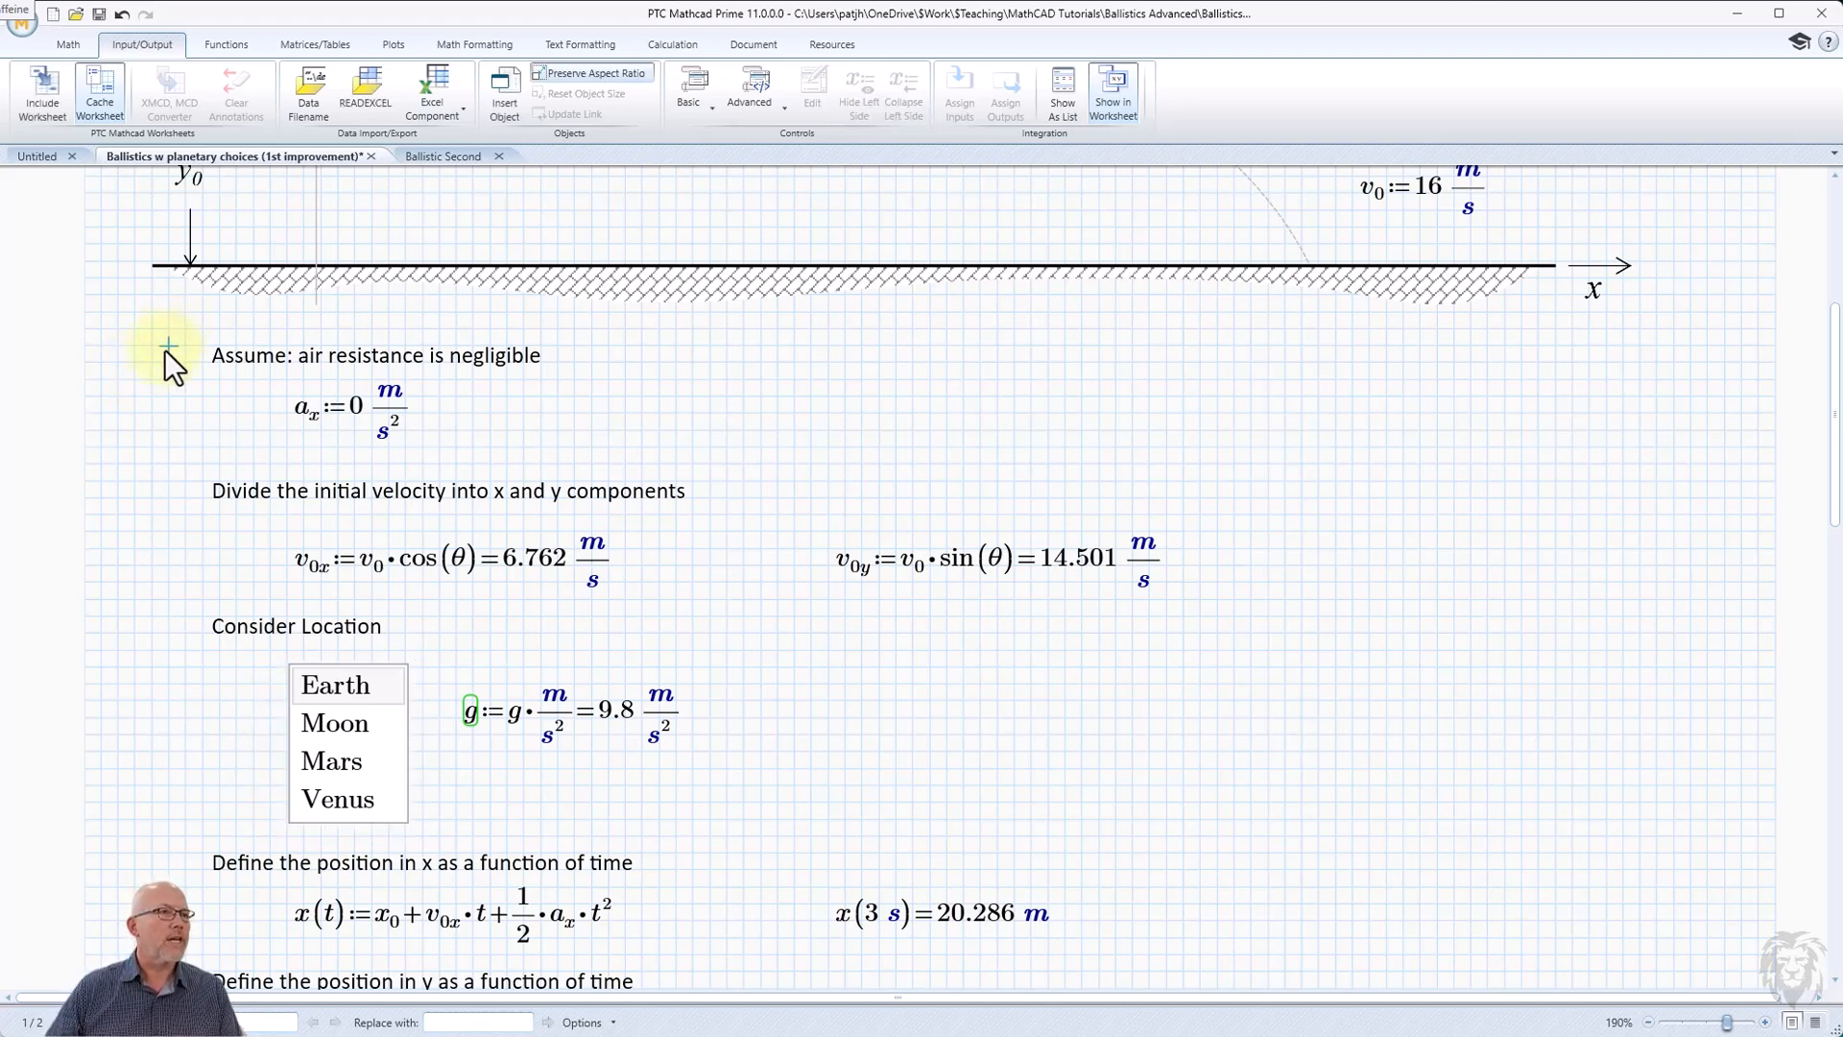
click(226, 357)
drag(225, 359, 519, 359)
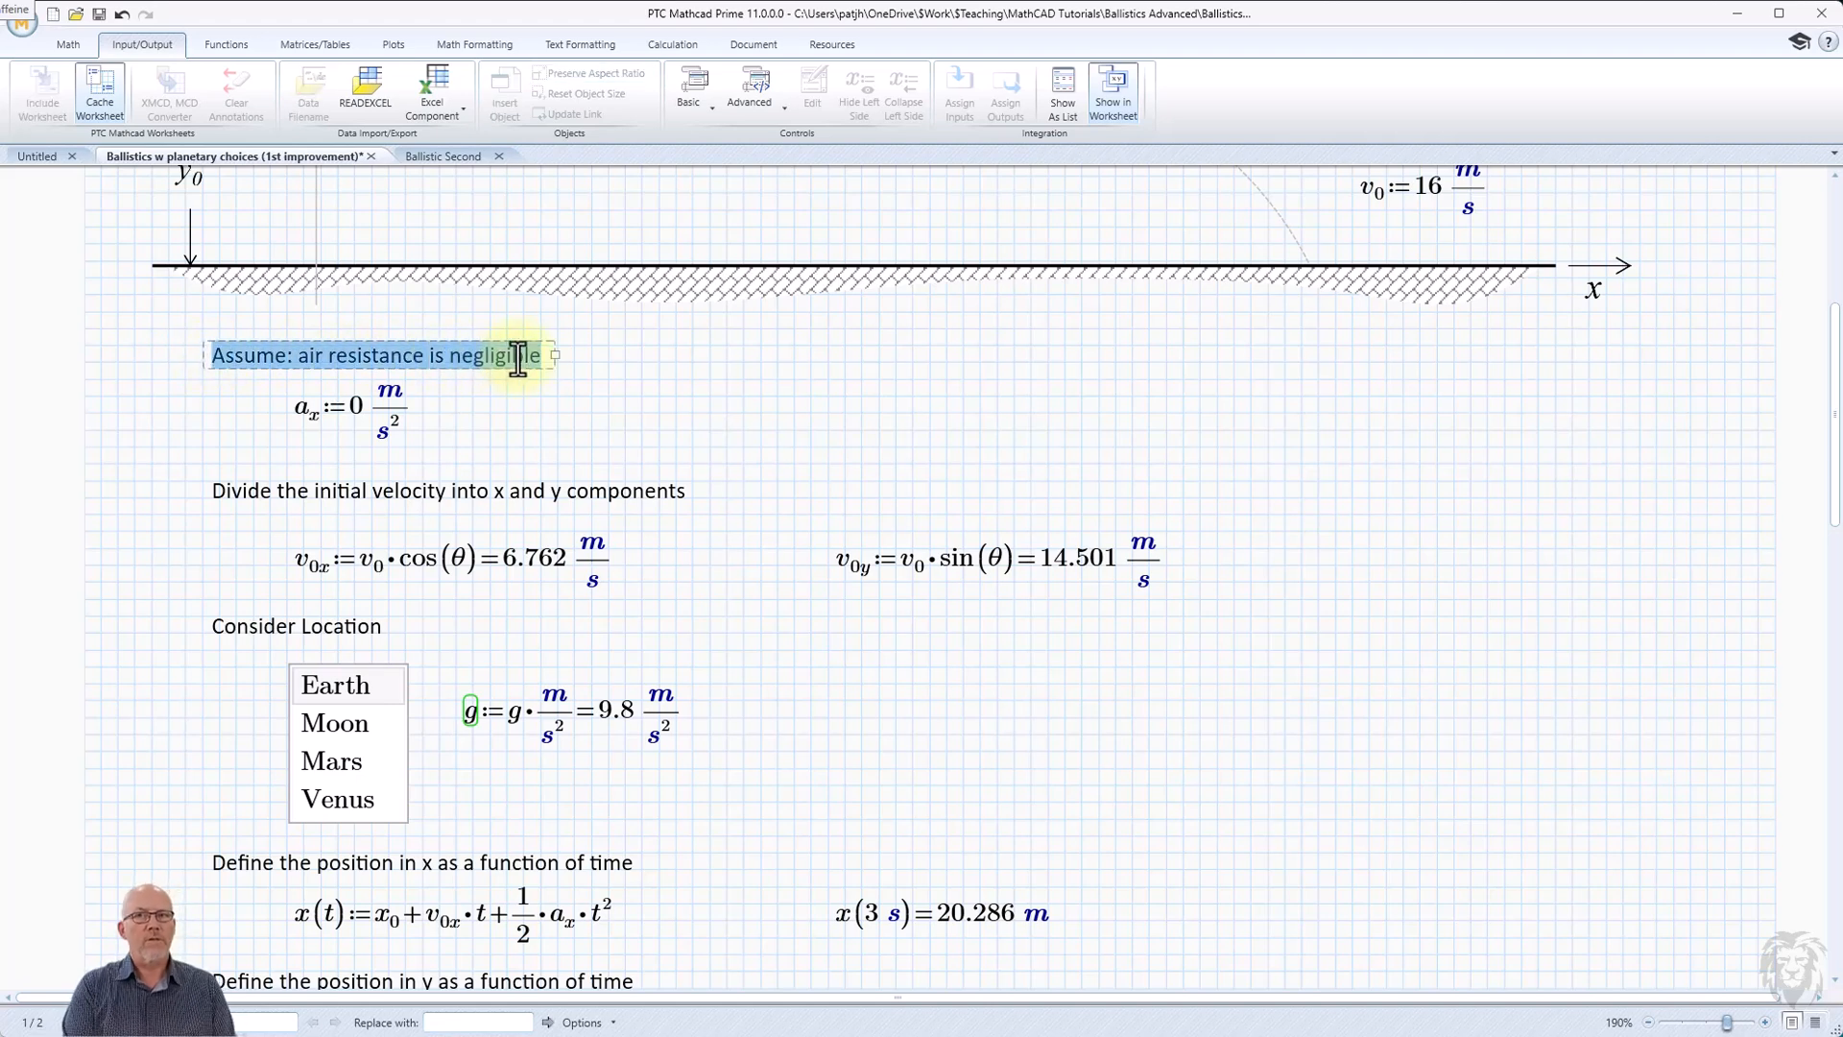
text(Define the )
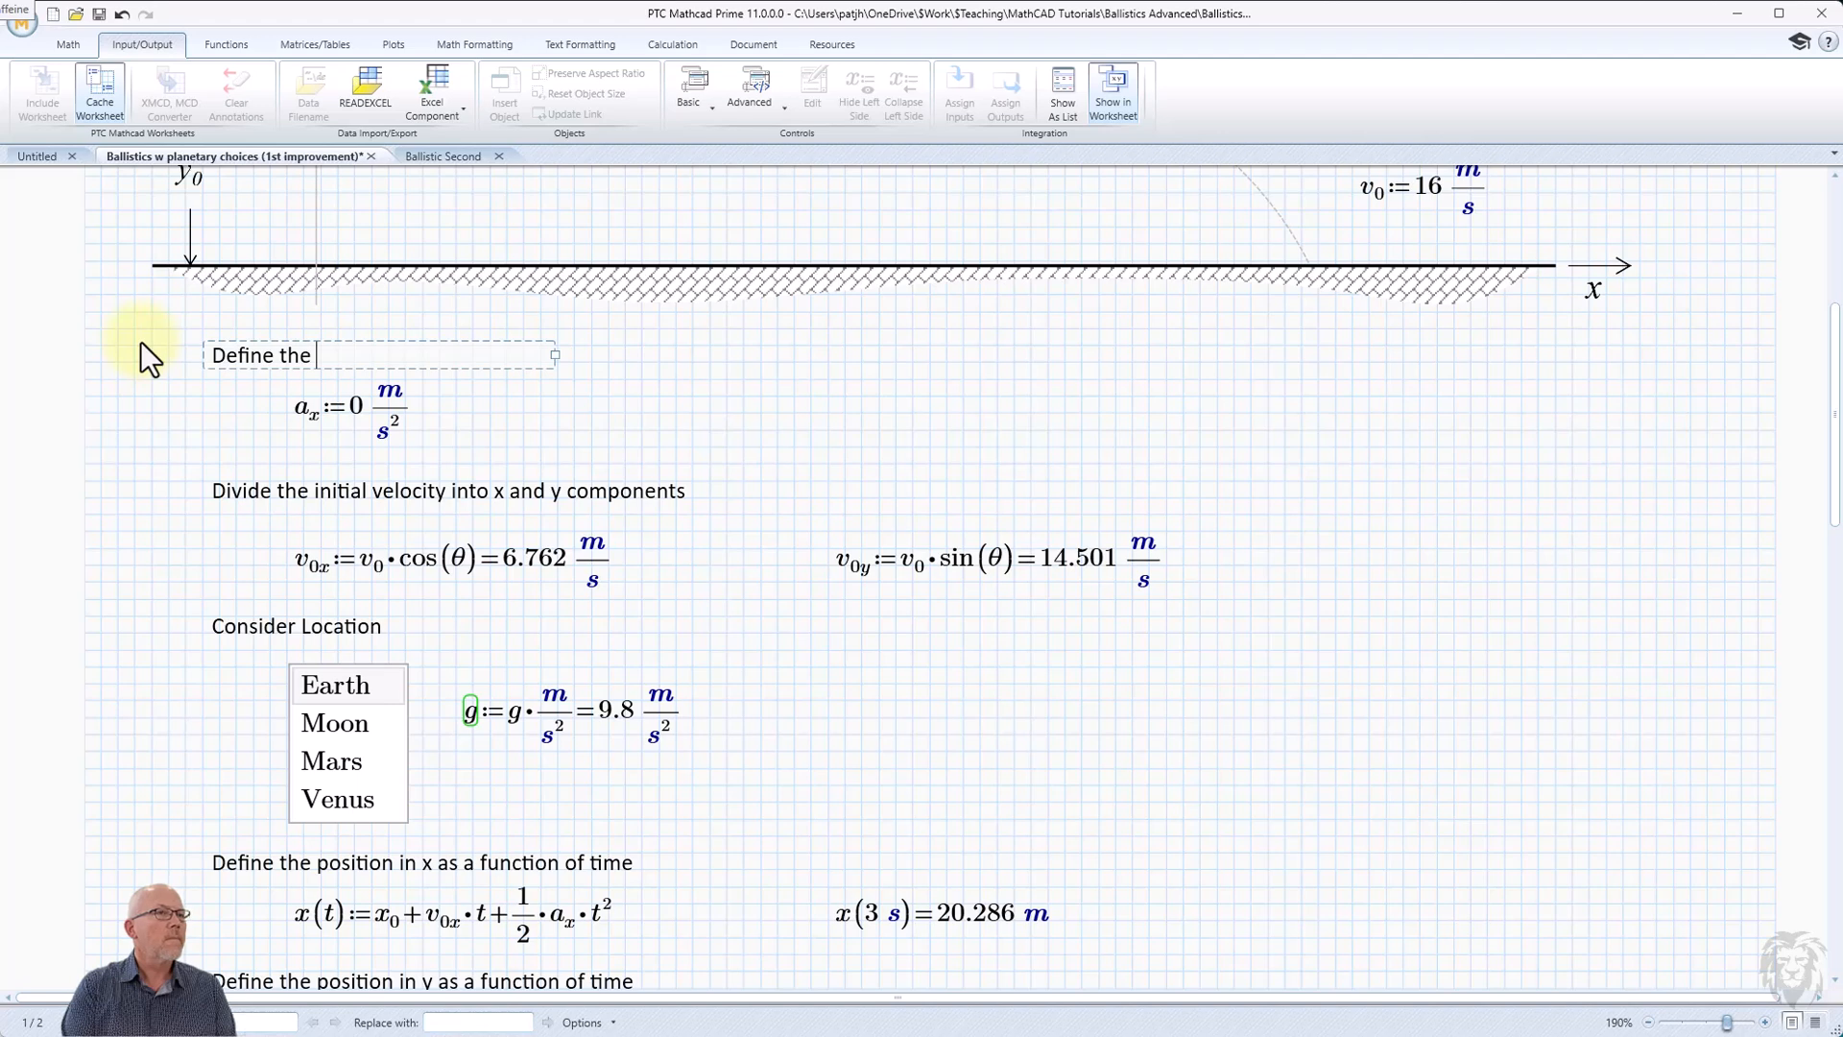
text(Projectile)
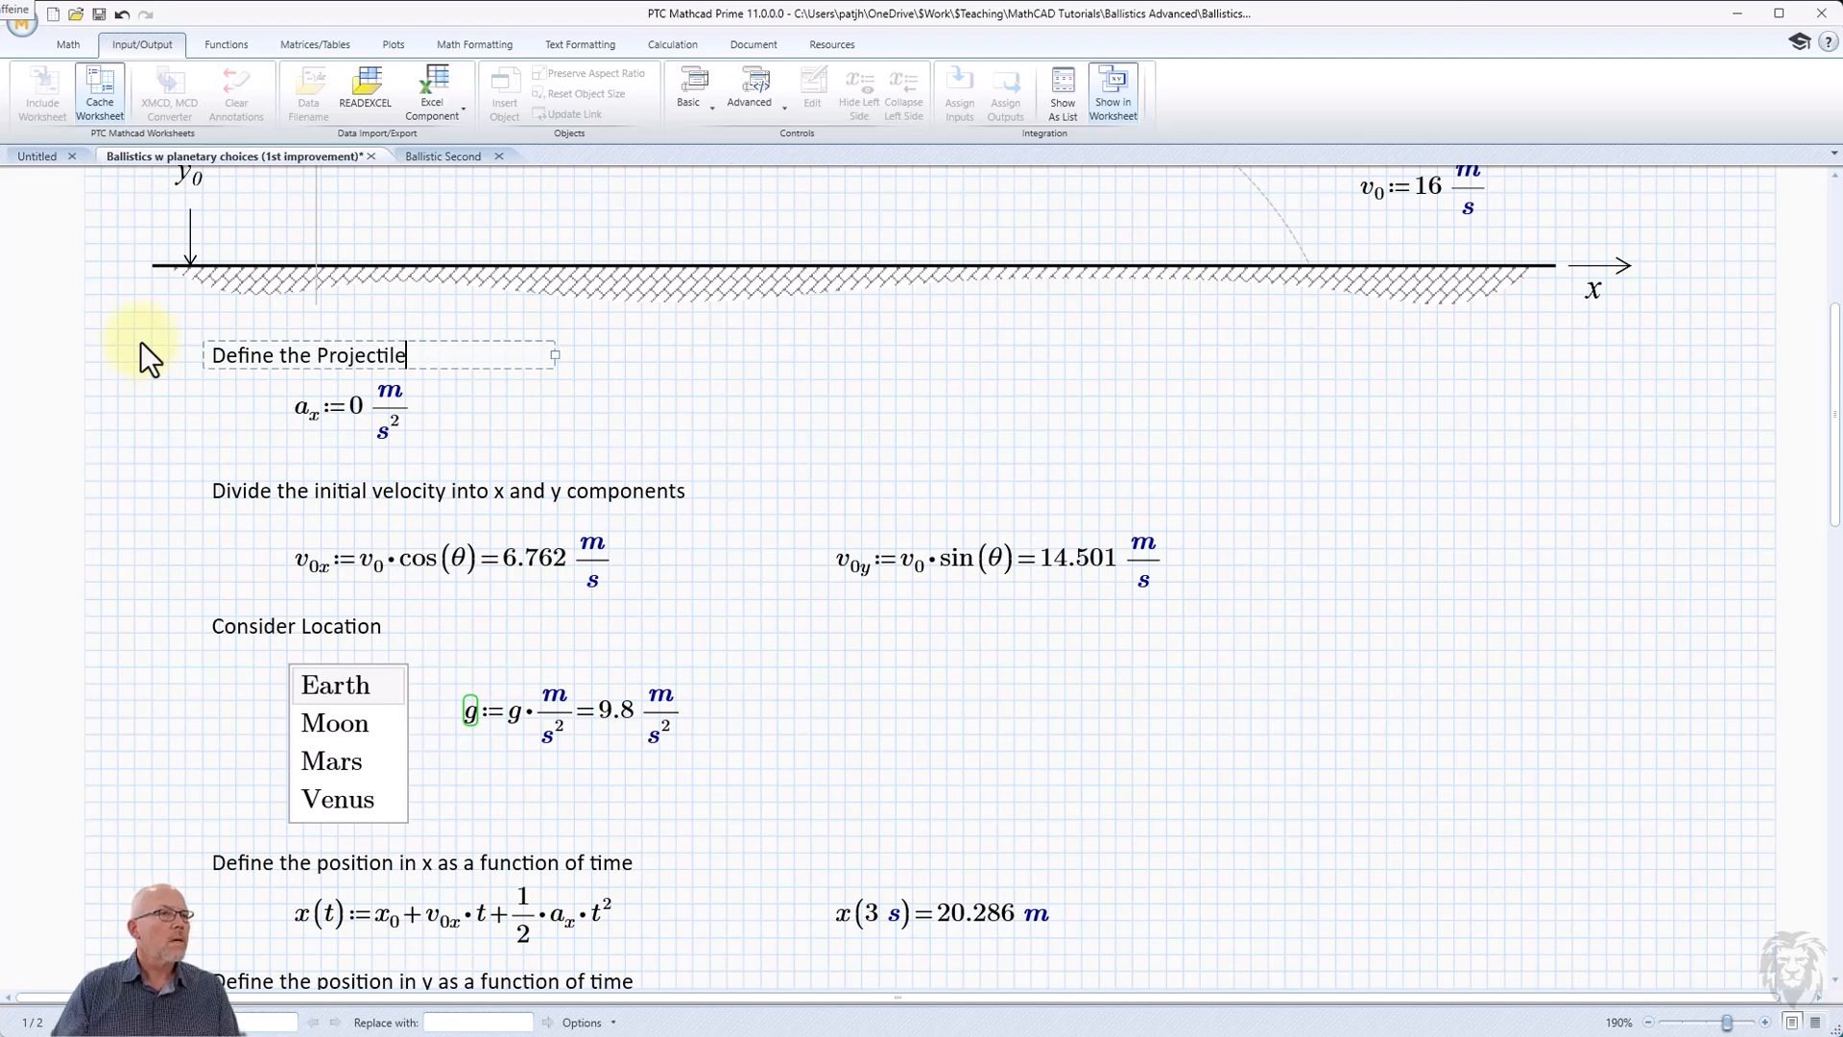
Delete the horizontal acceleration definition a_x and define the mass M as 5 kg in its place.
drag(227, 428, 426, 433)
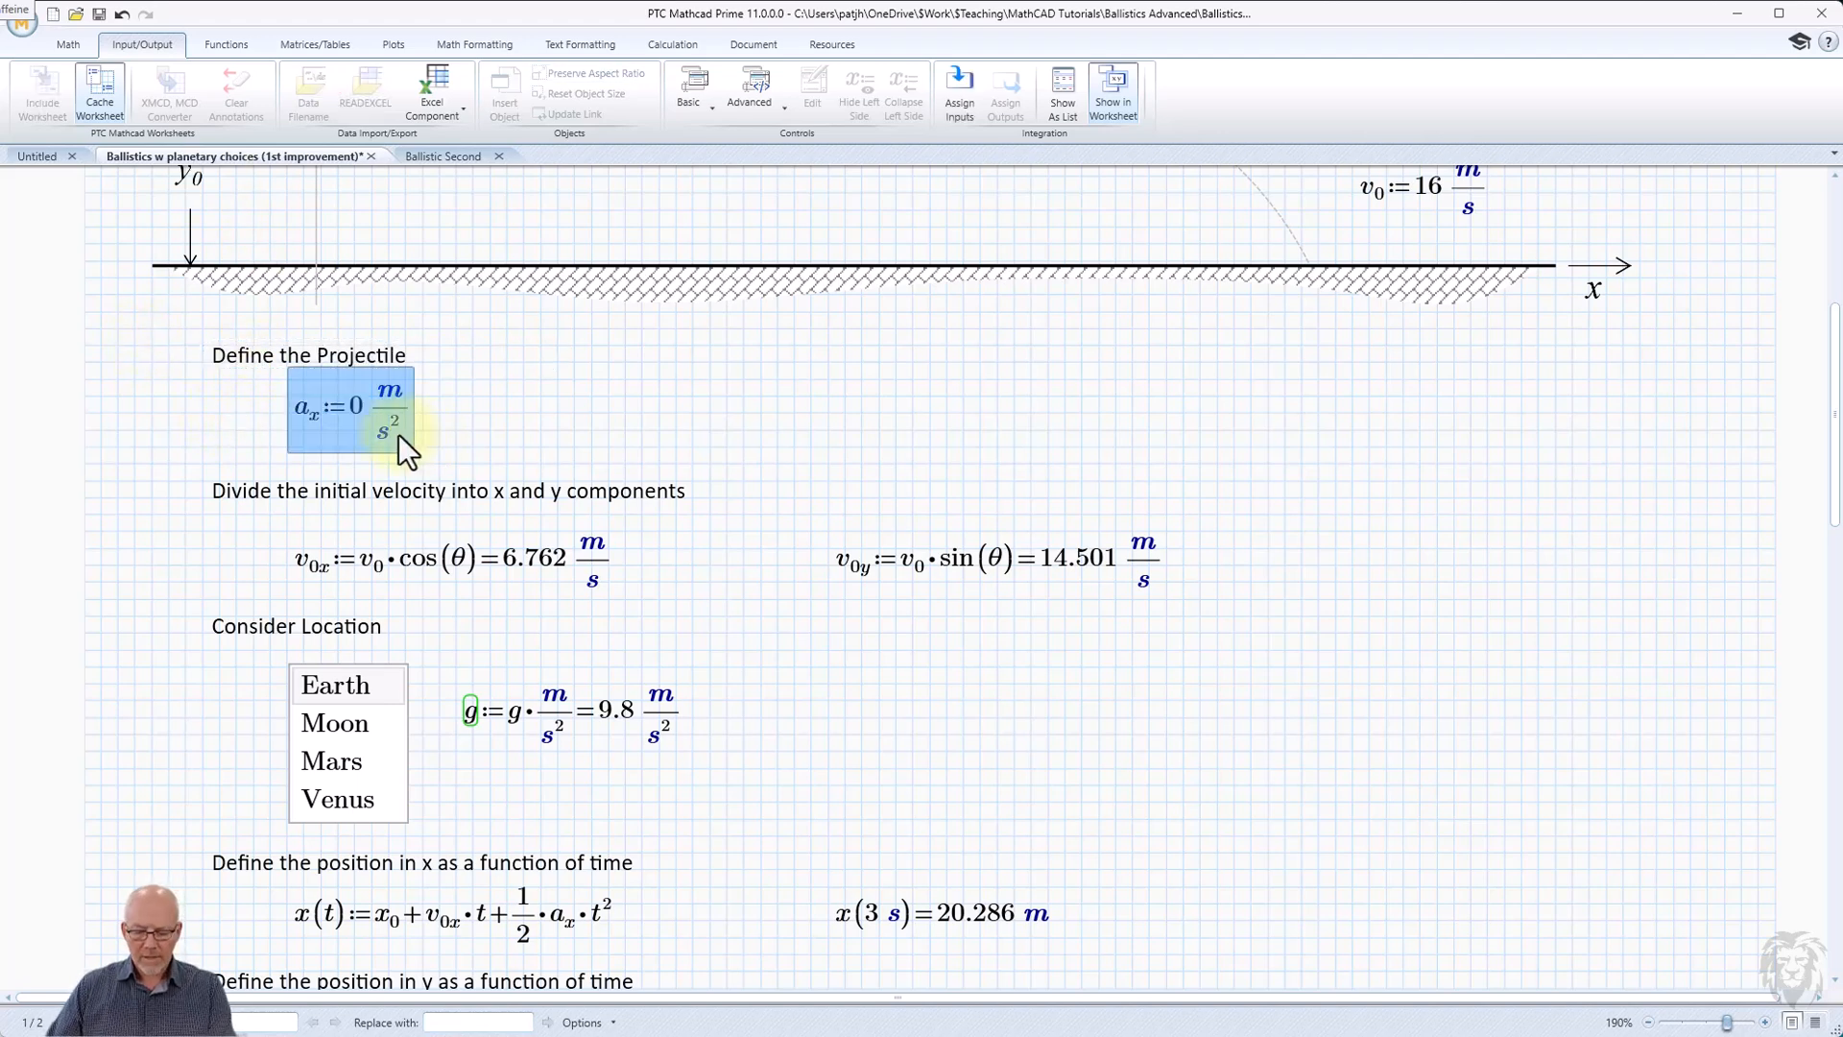
key(Delete)
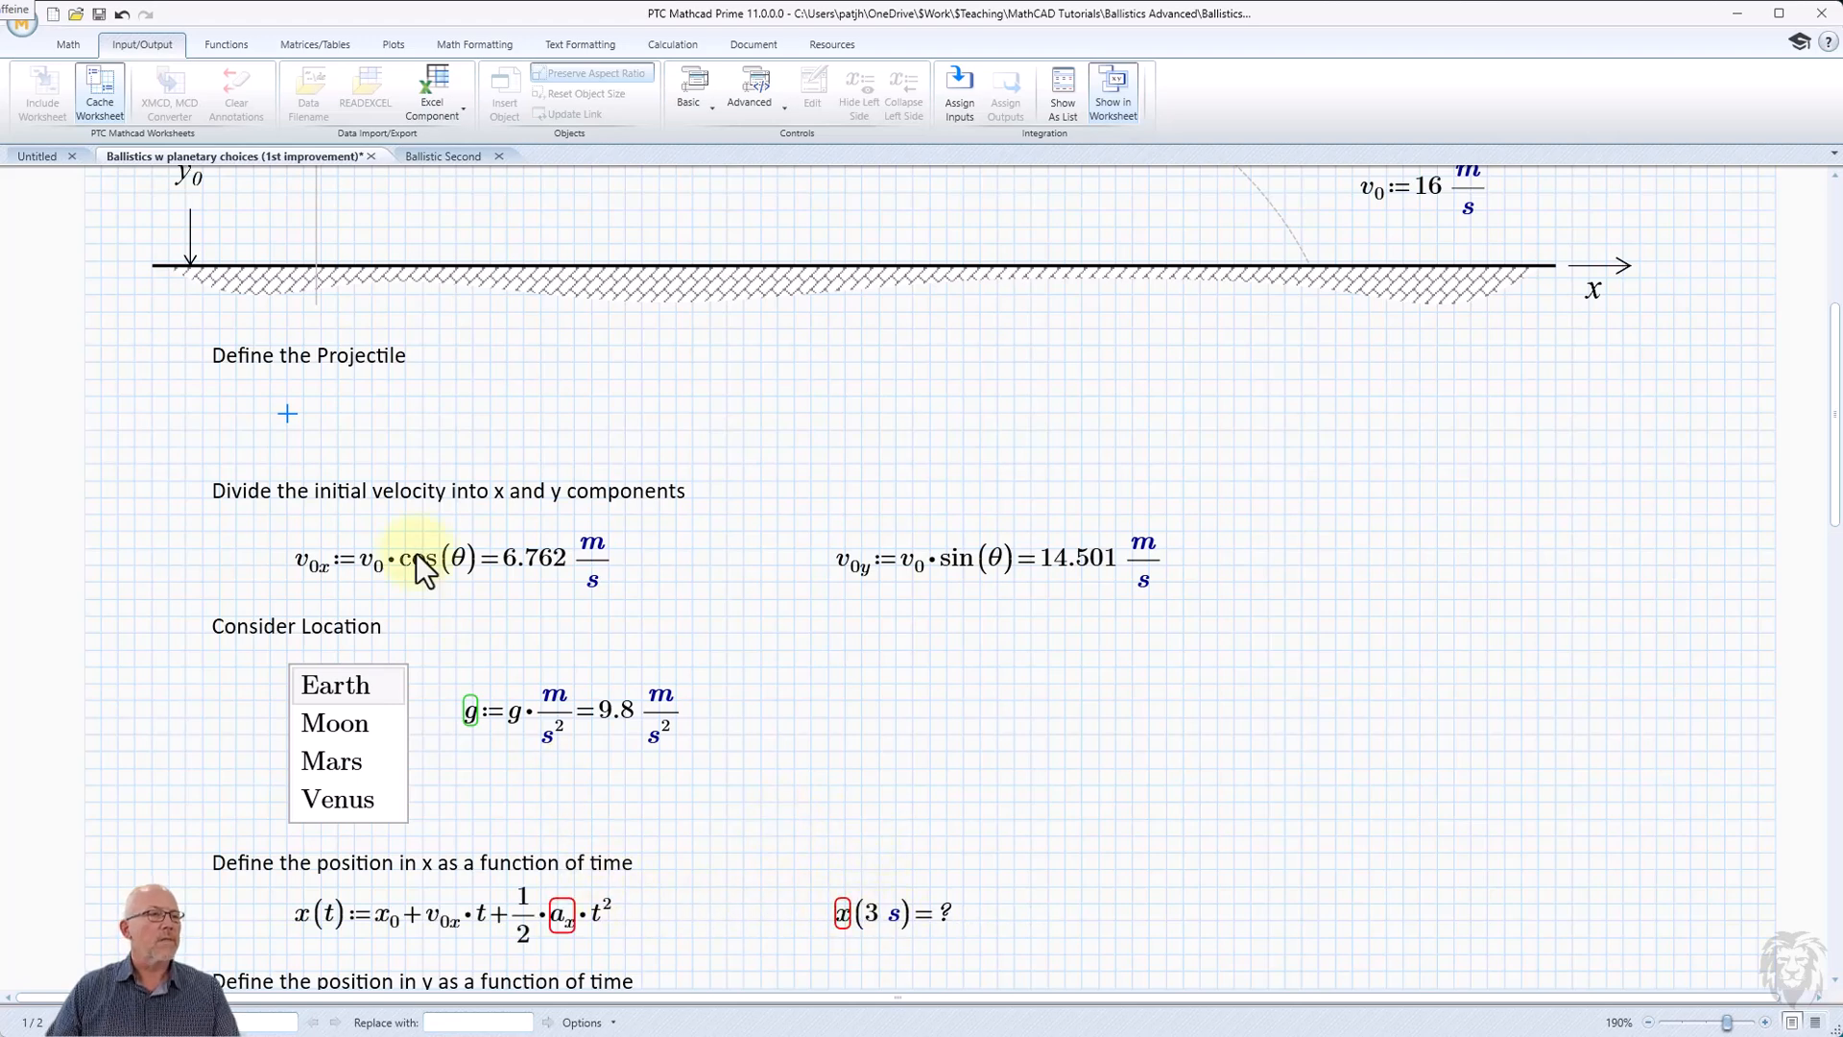
click(287, 416)
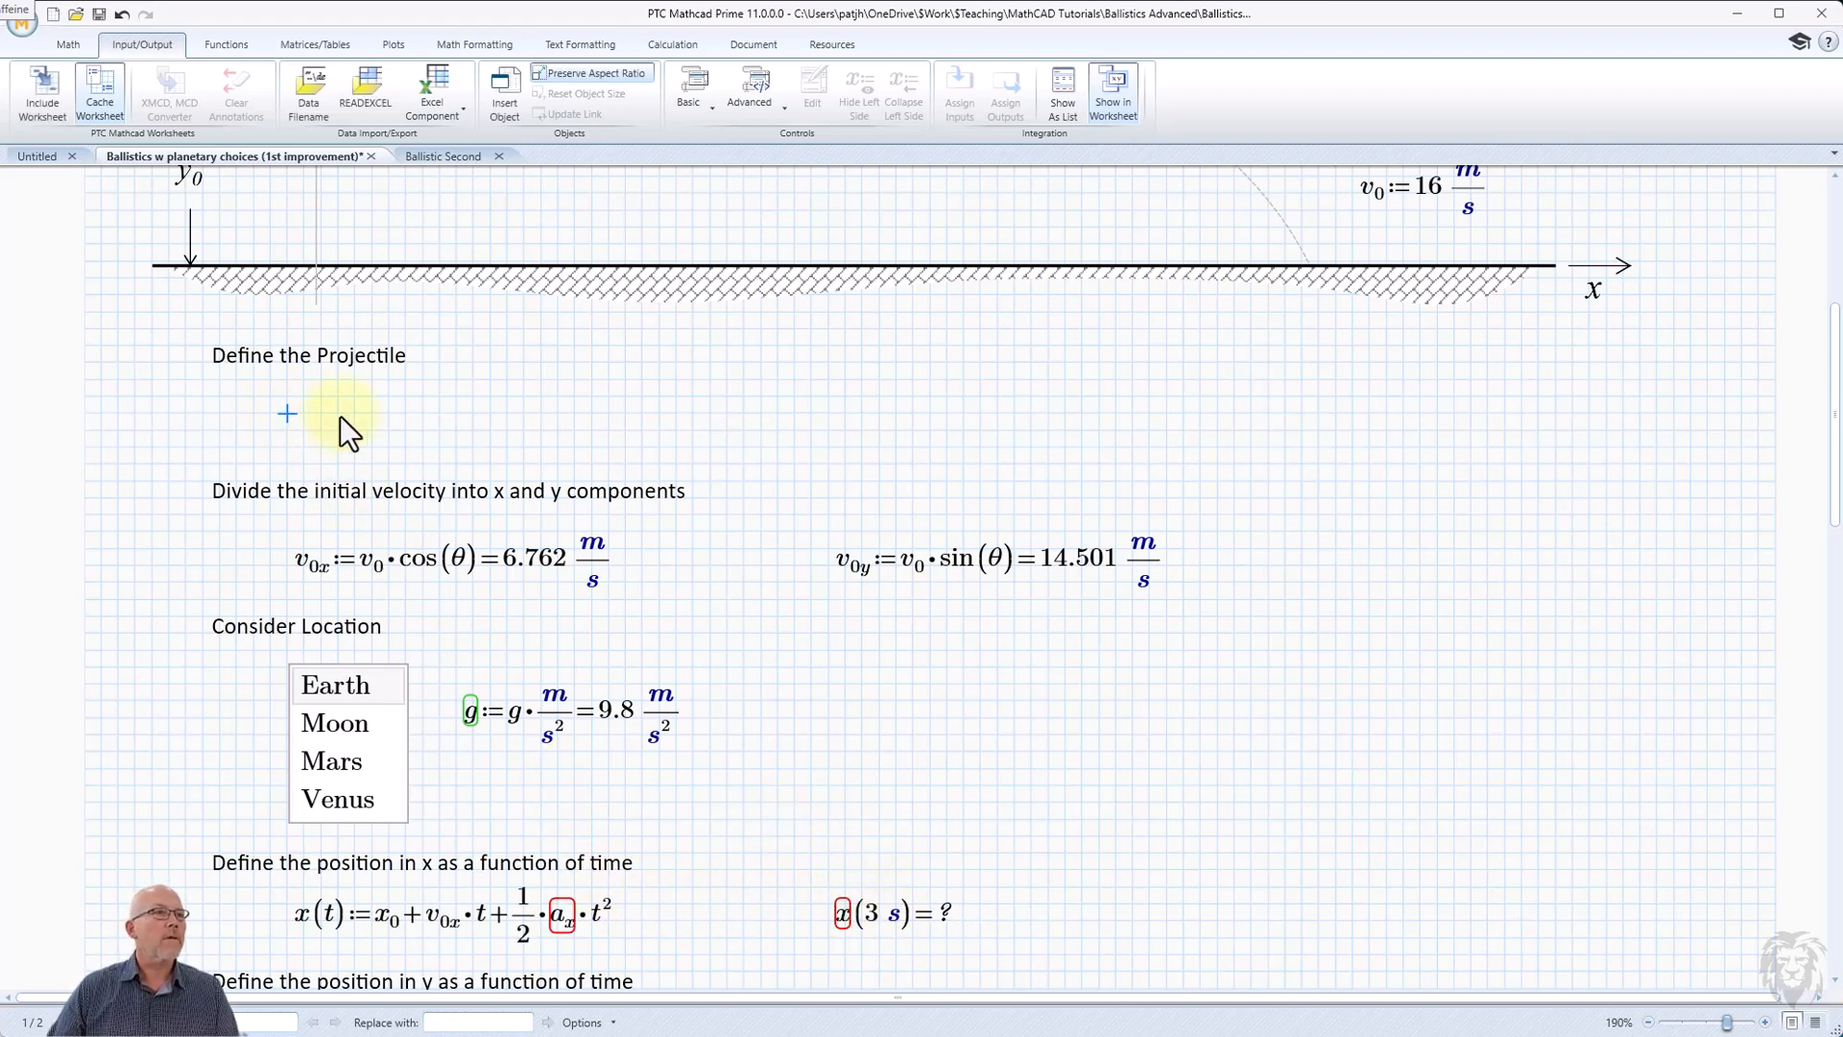
text(M)
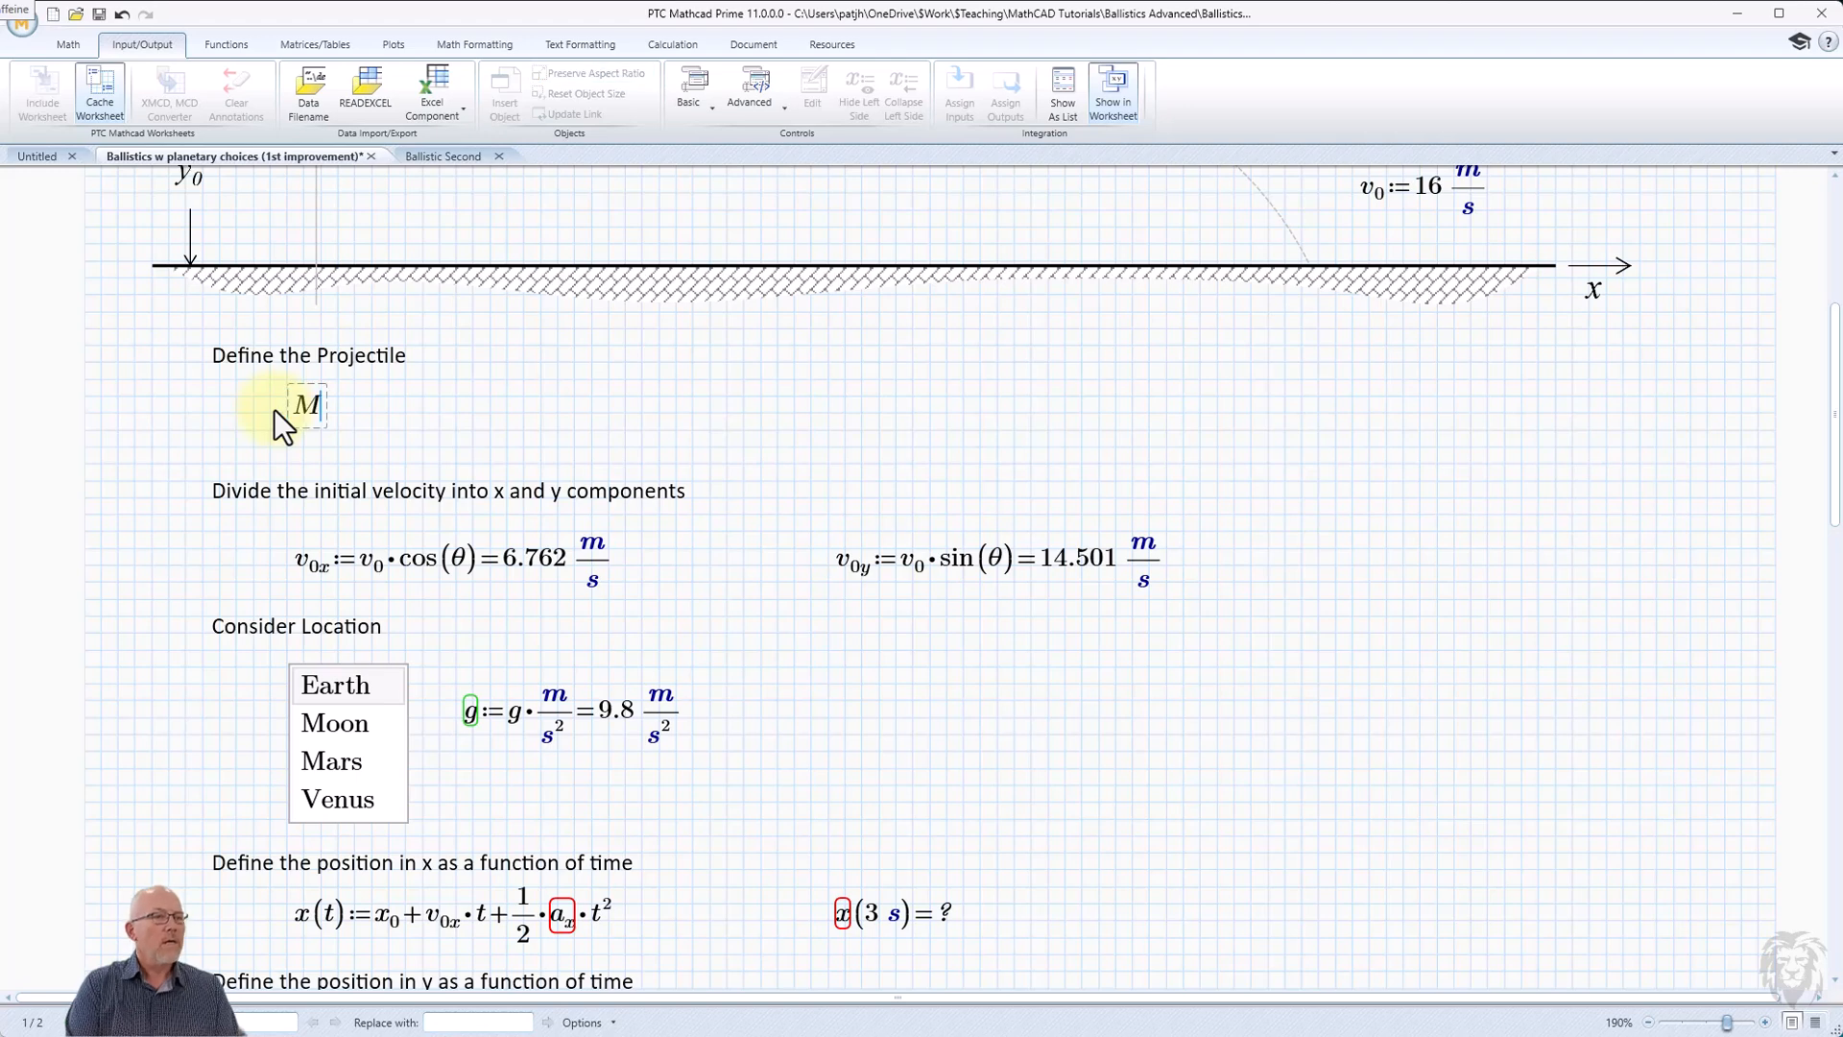
text(:=5 kg)
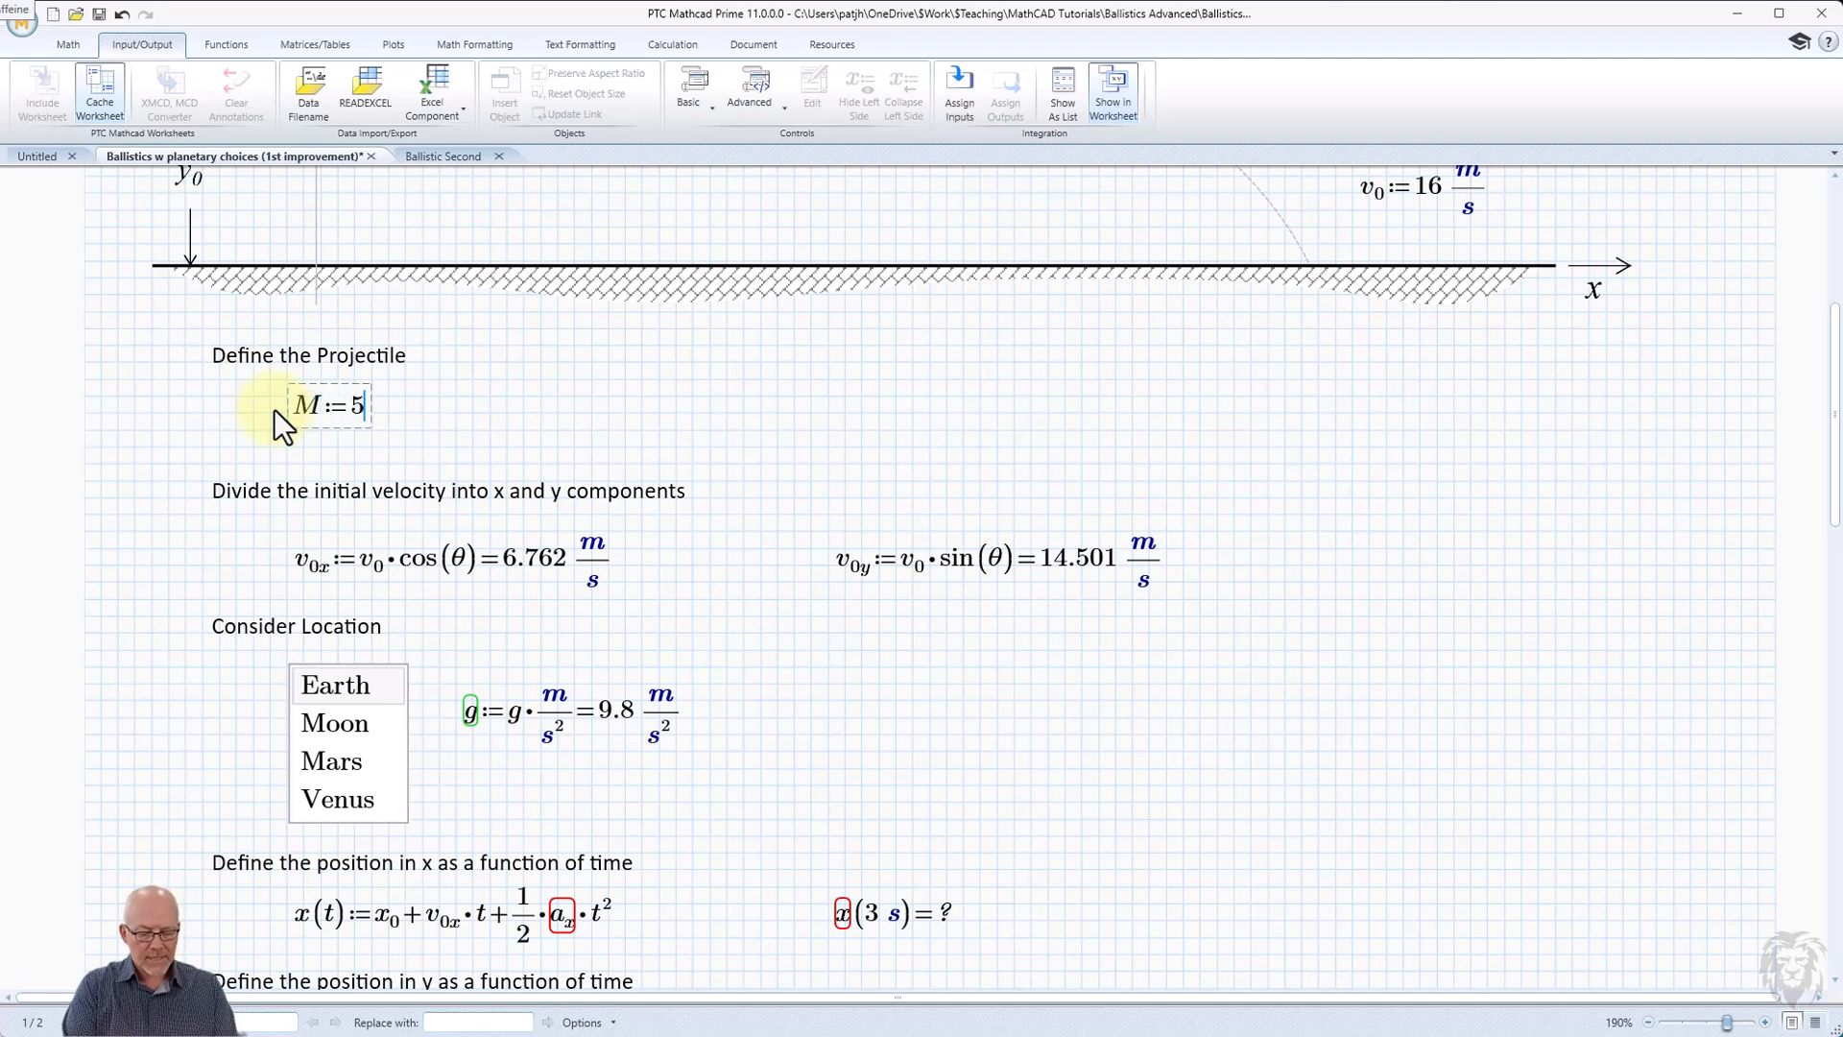
key(Return)
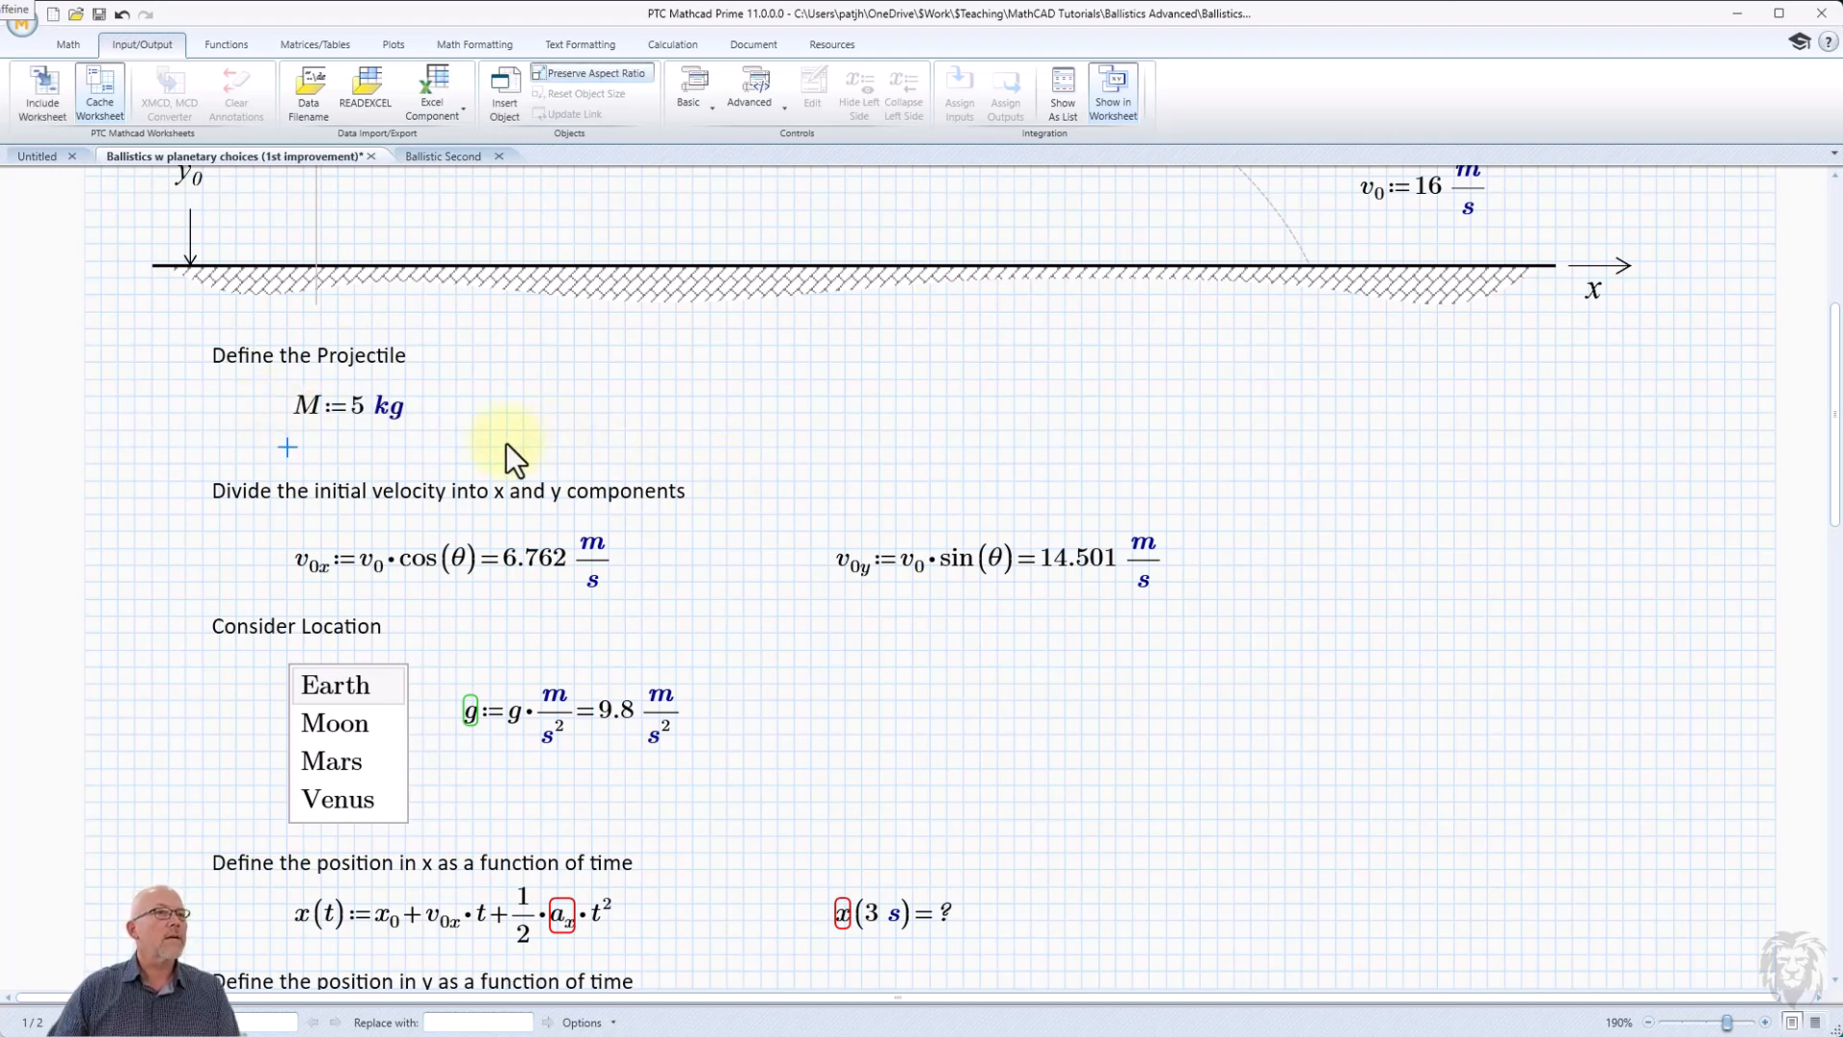
Define the projectile's area A as 0.1571 m² beside the mass definition.
click(488, 409)
text(A:=)
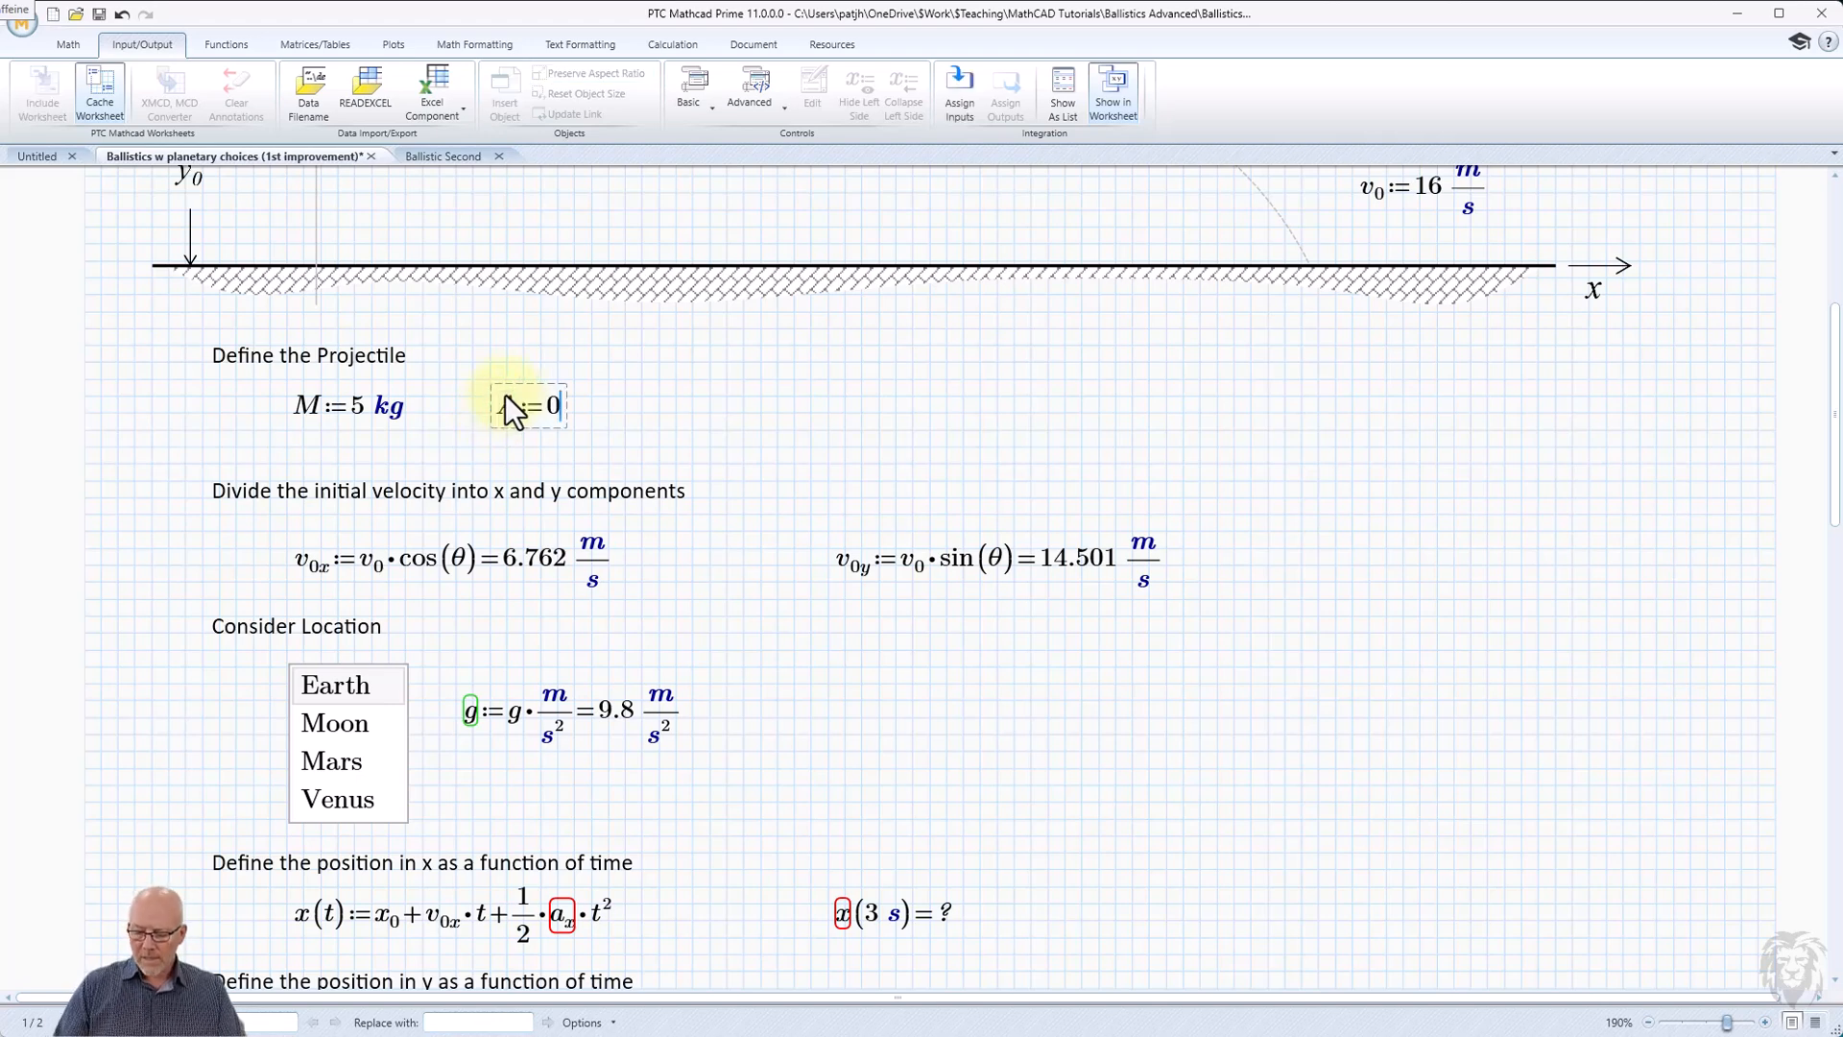
text(0.15)
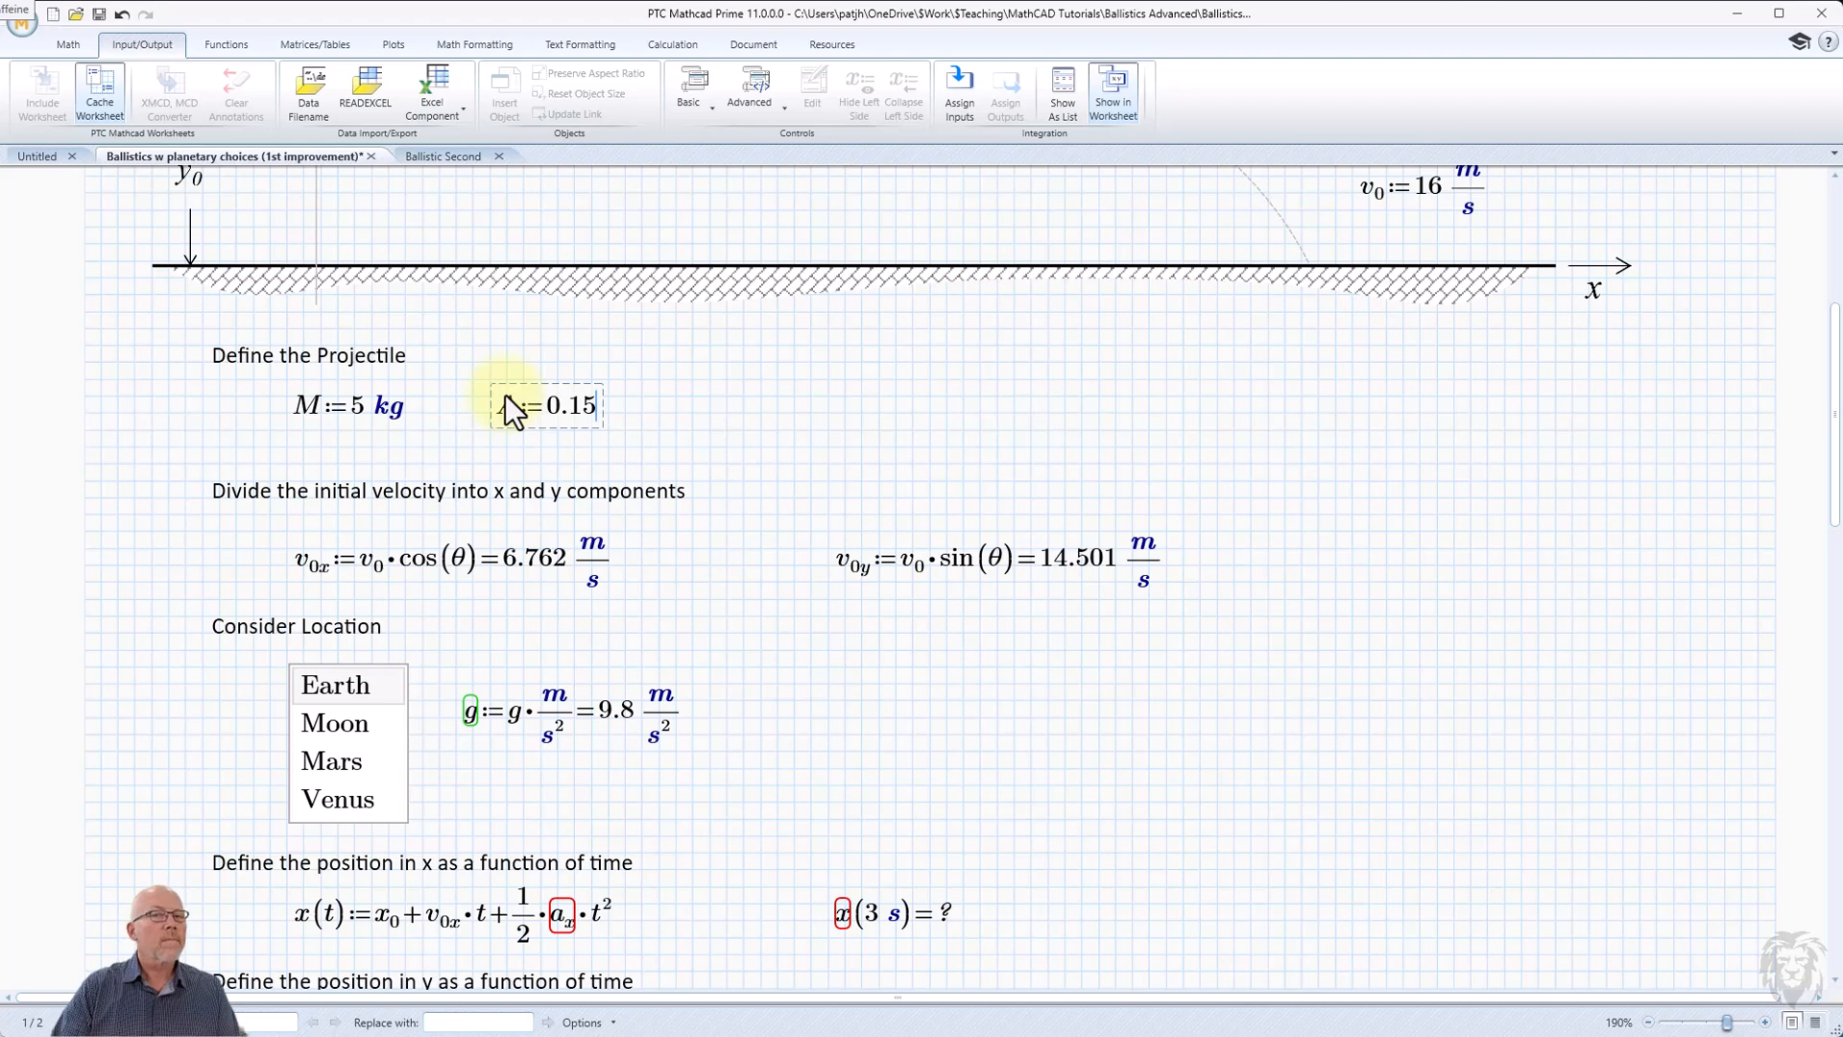
text(71)
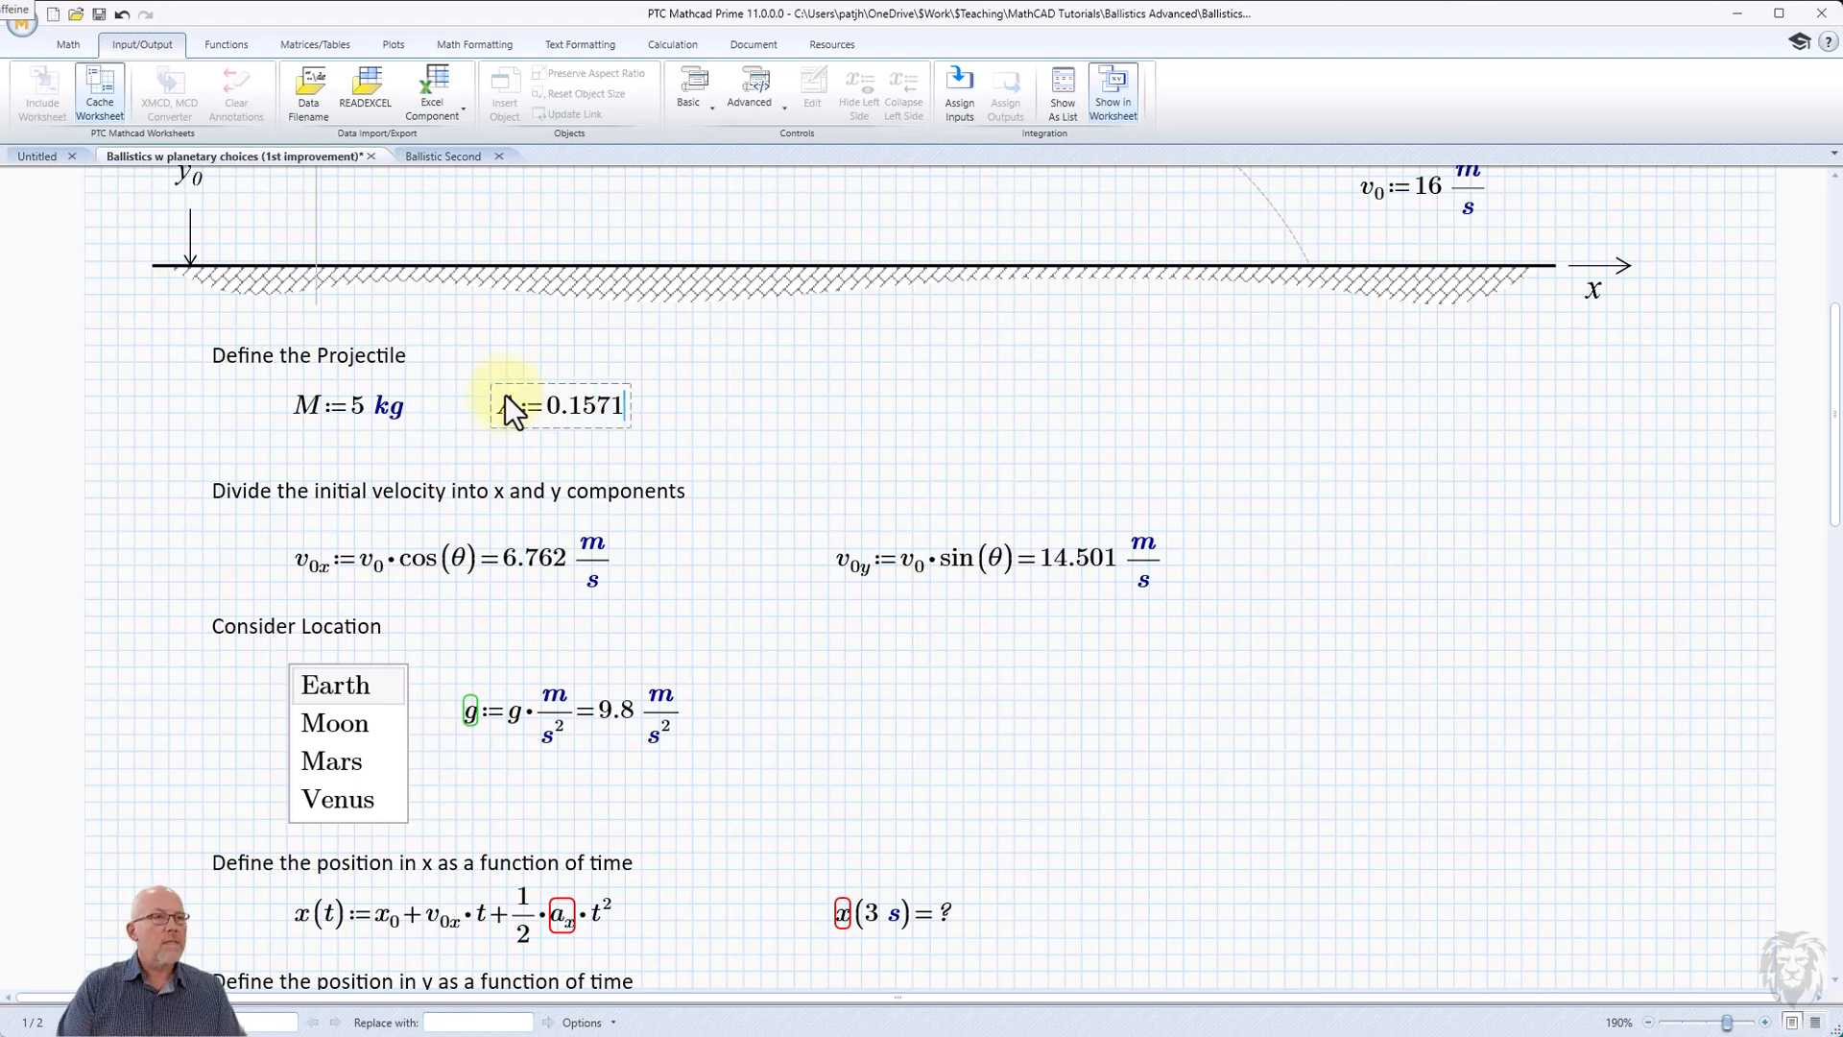
text(·m)
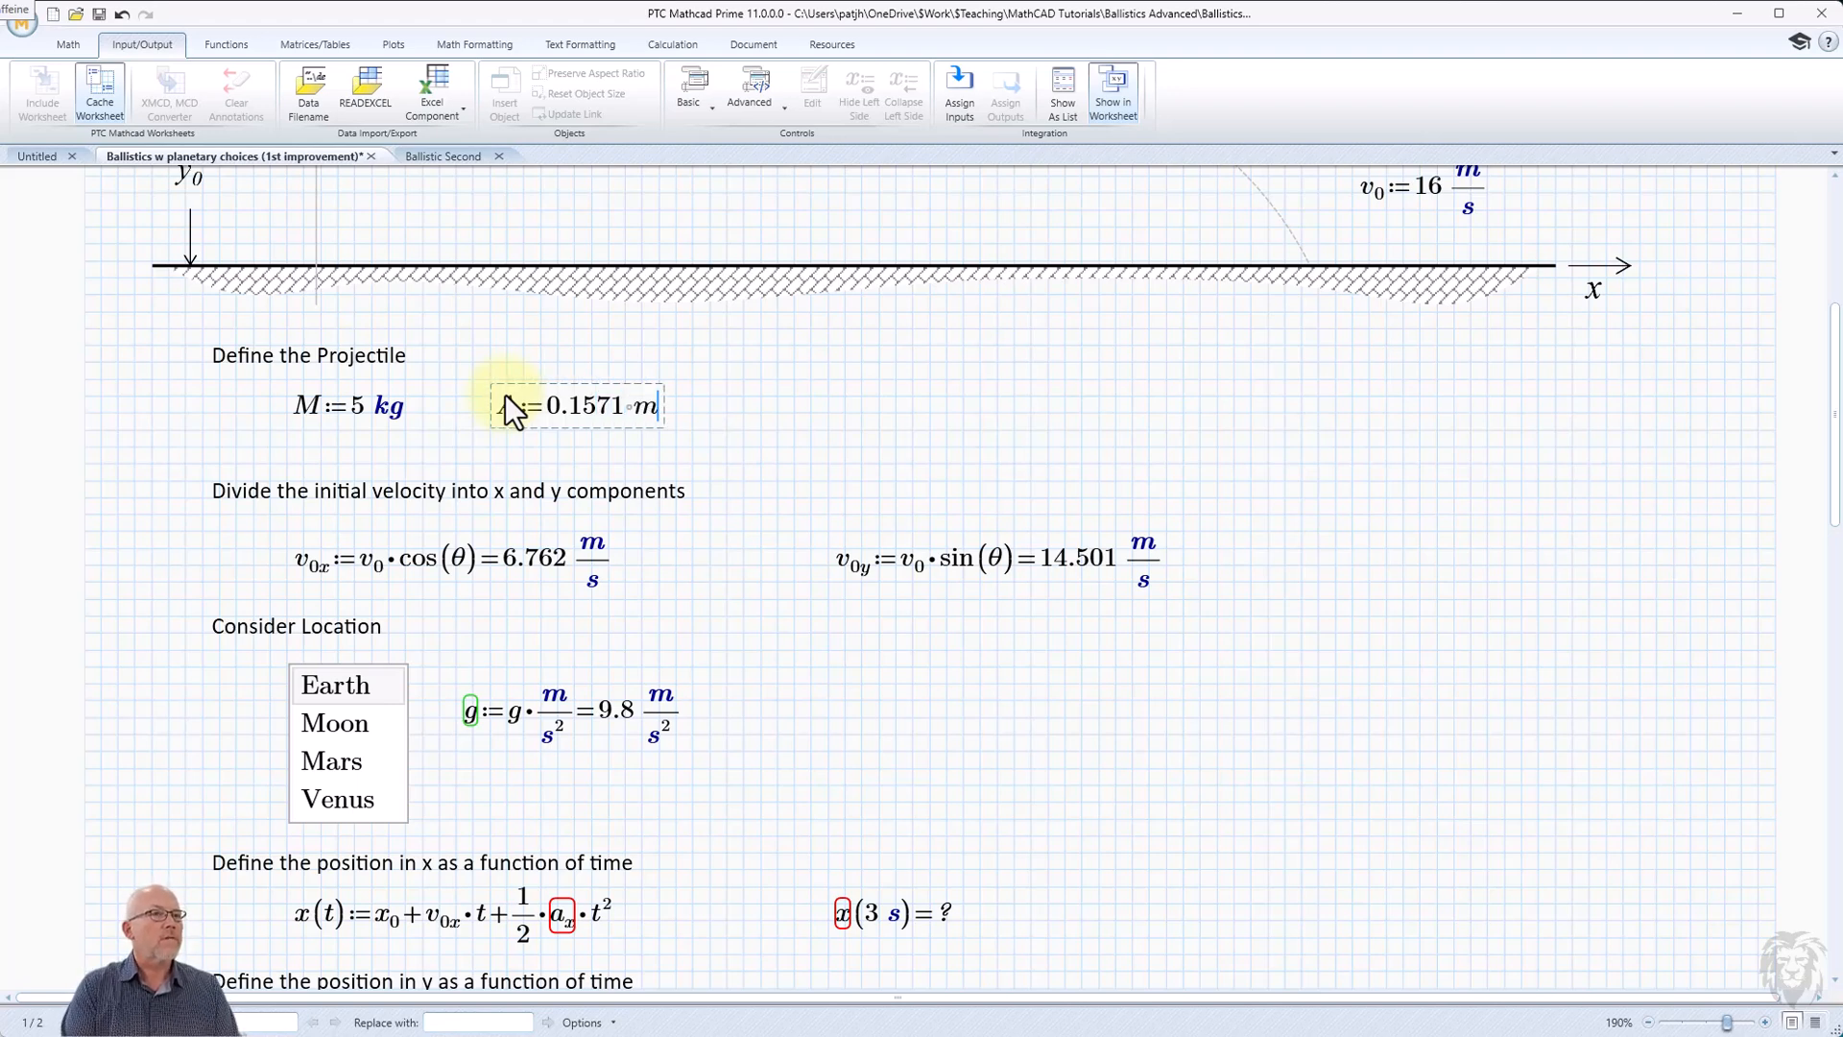
text(^2)
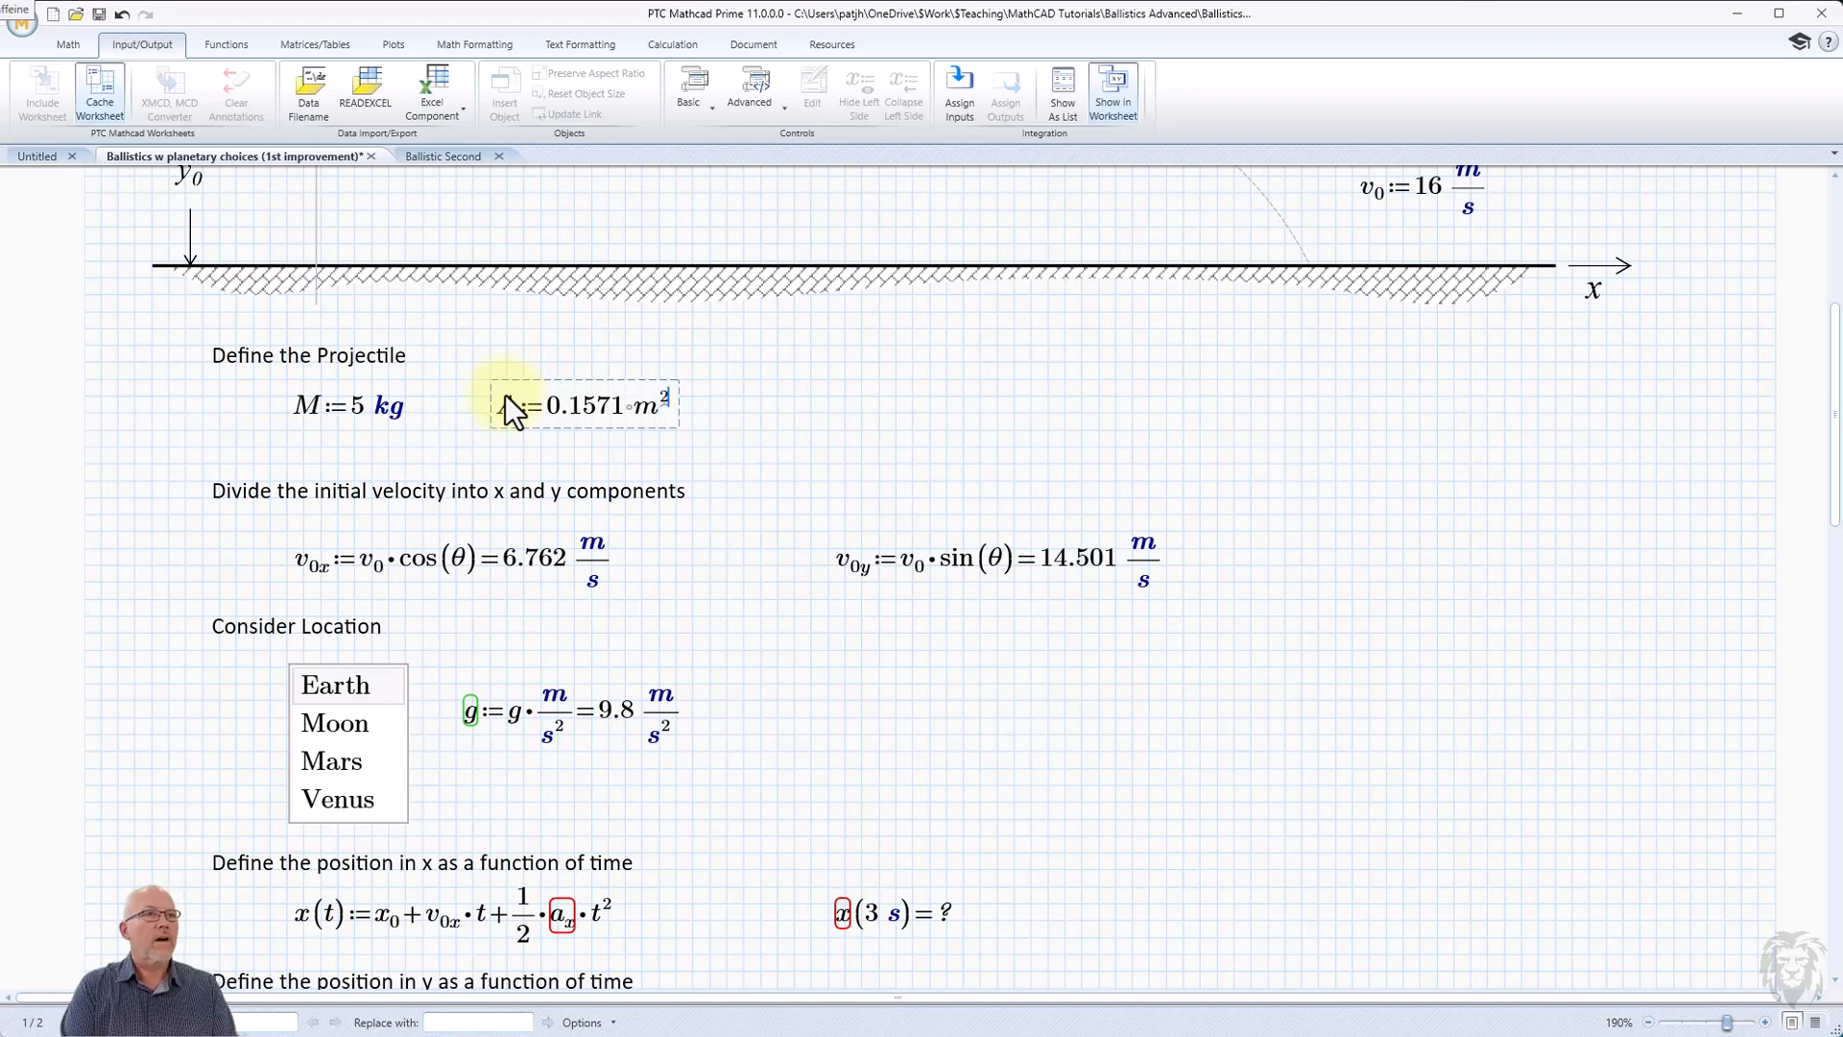
key(Return)
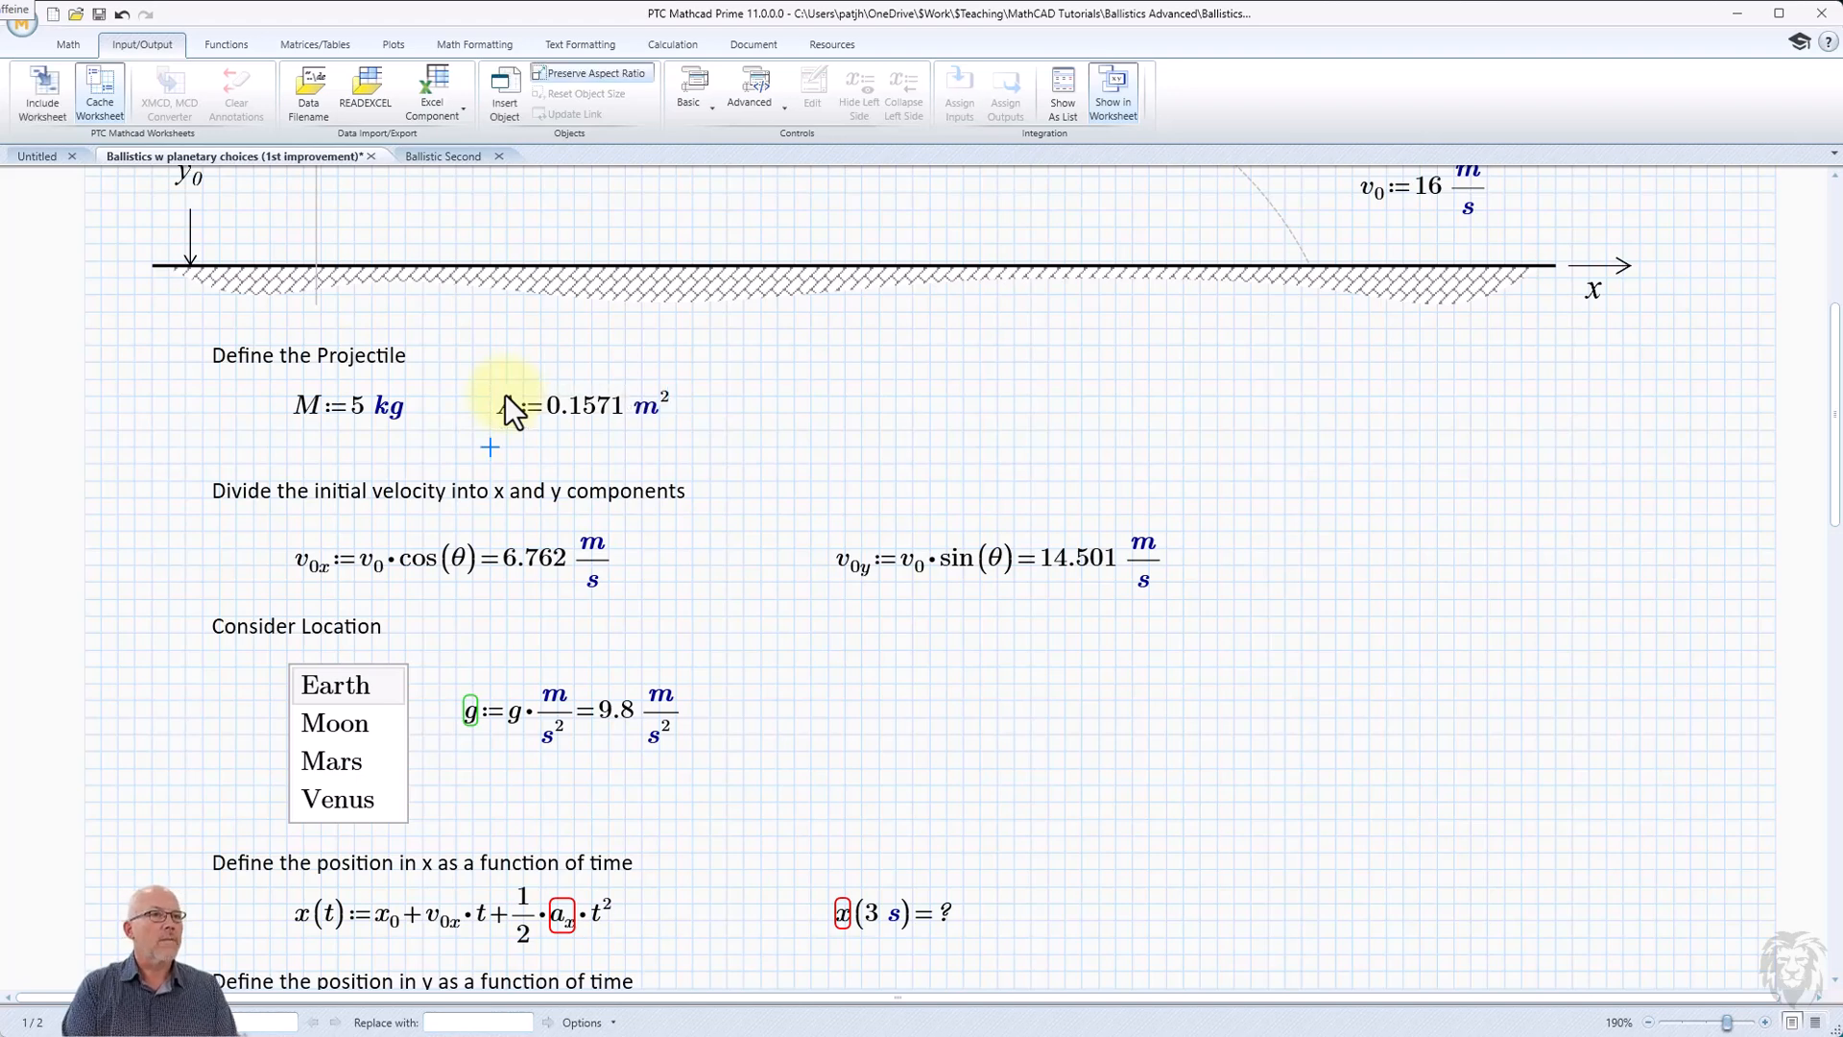
Start a definition for C with subscript D beside the area and assign a combo box to it.
click(764, 413)
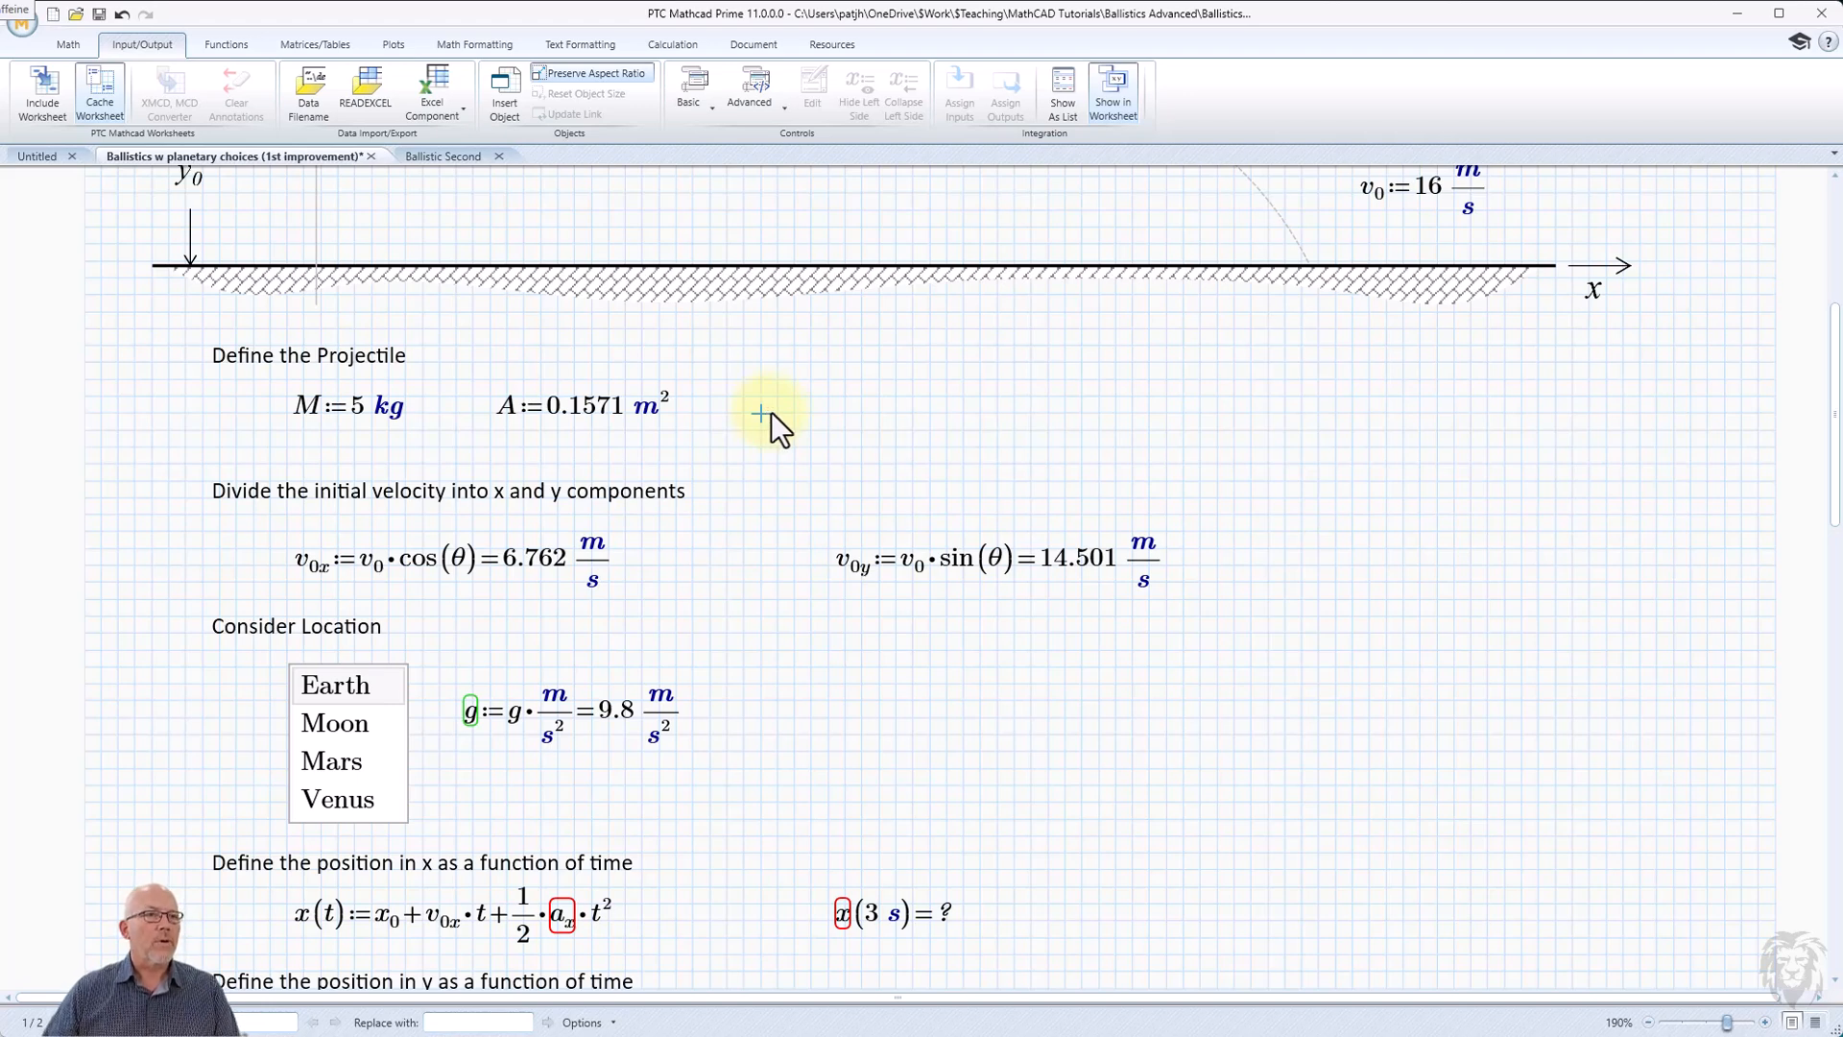
text(C)
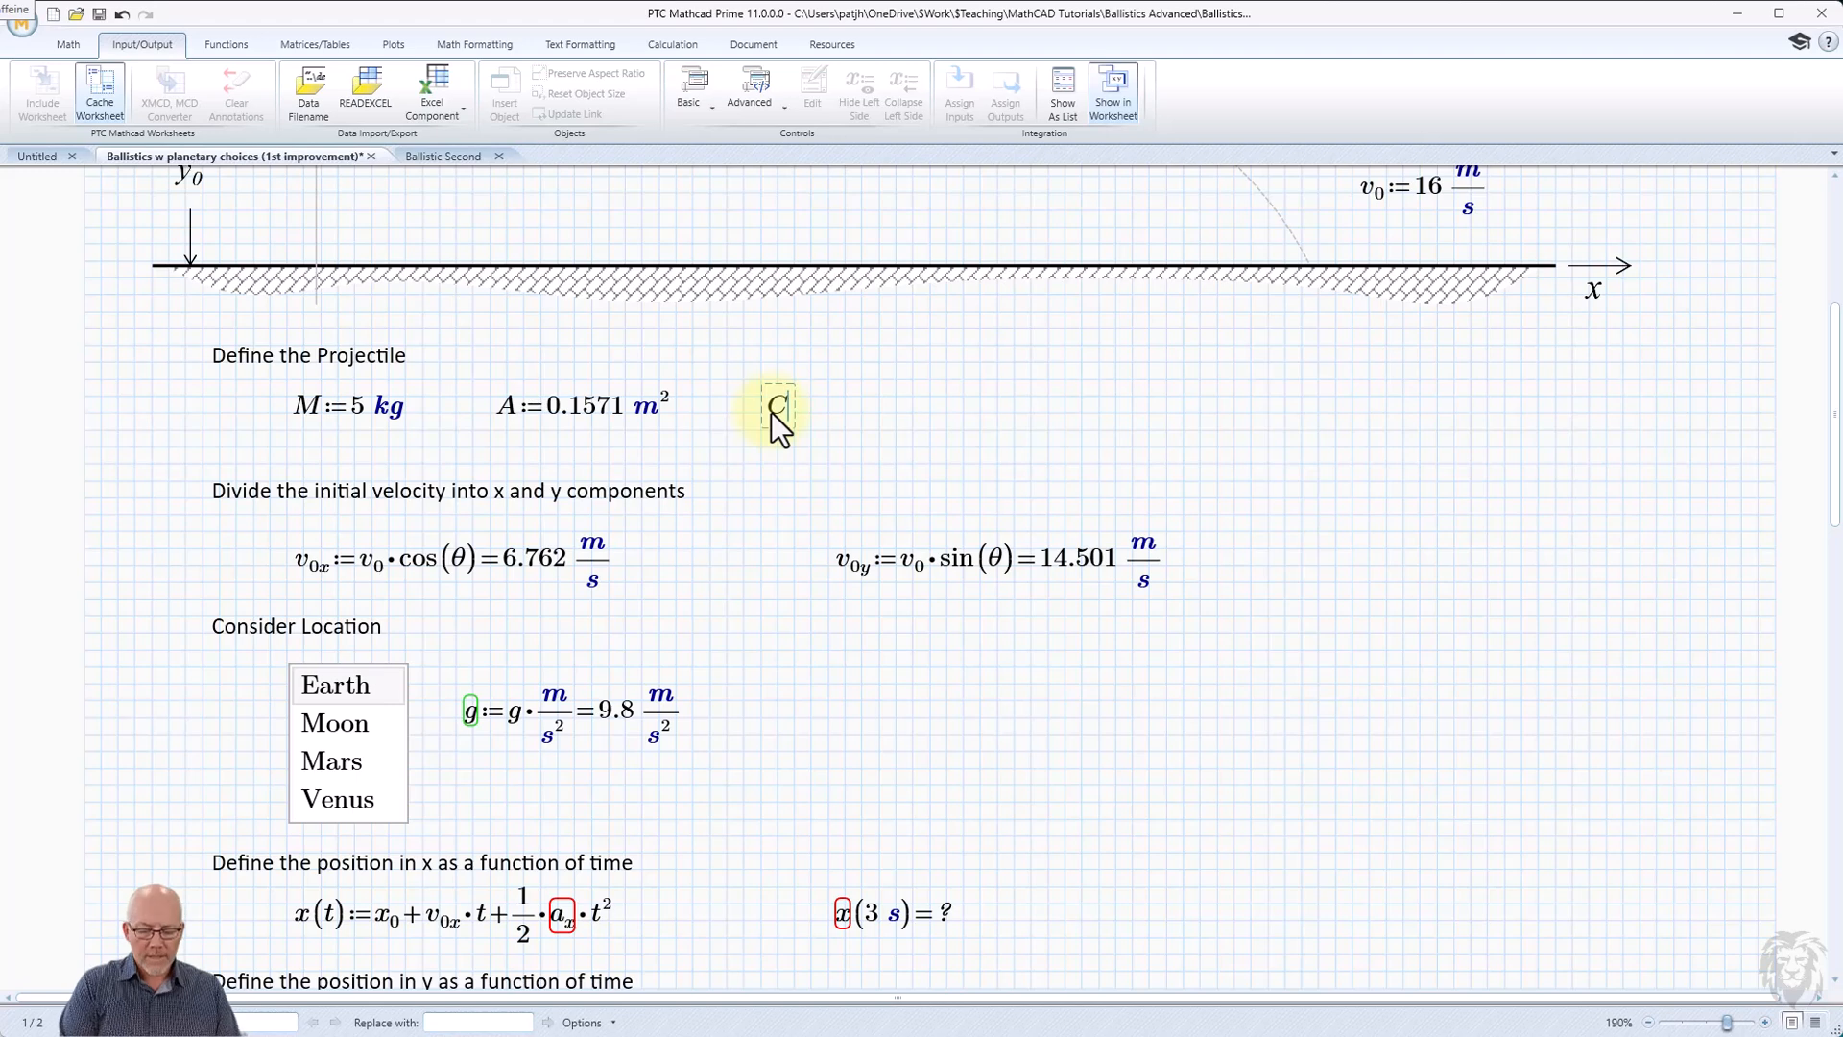
text(.D)
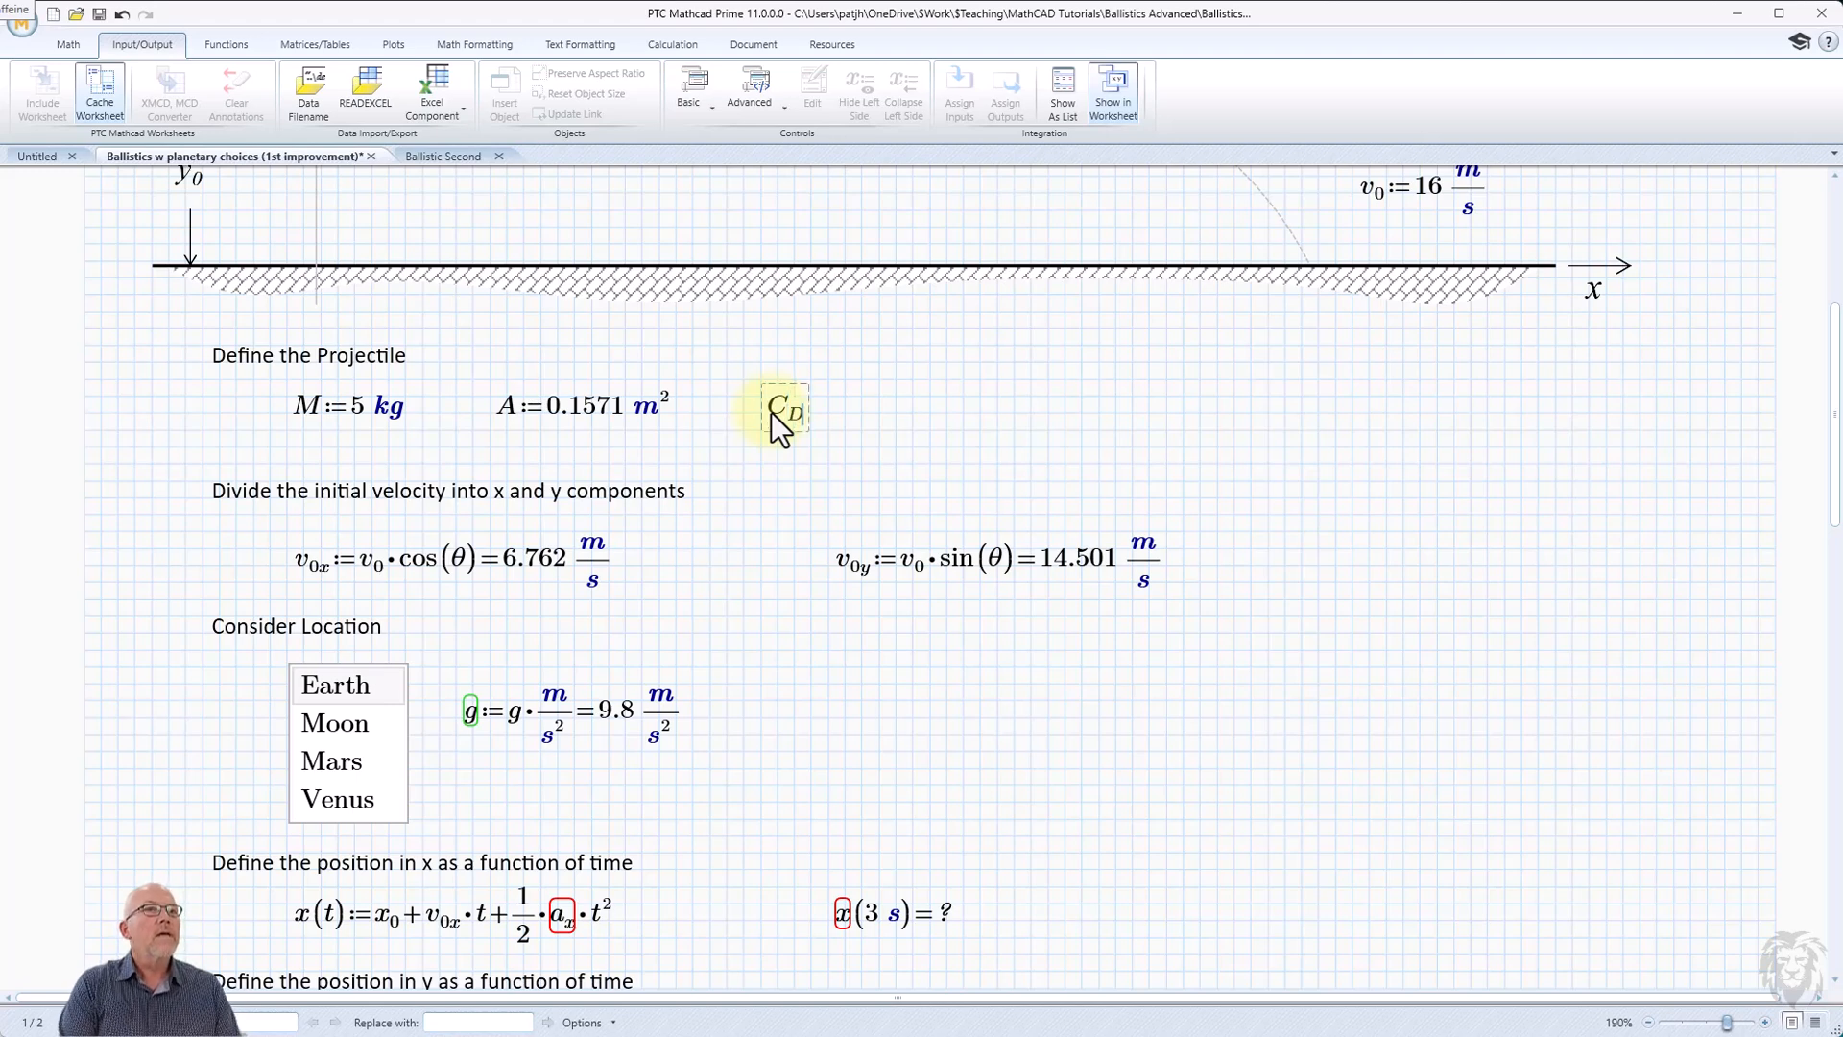
text(:=)
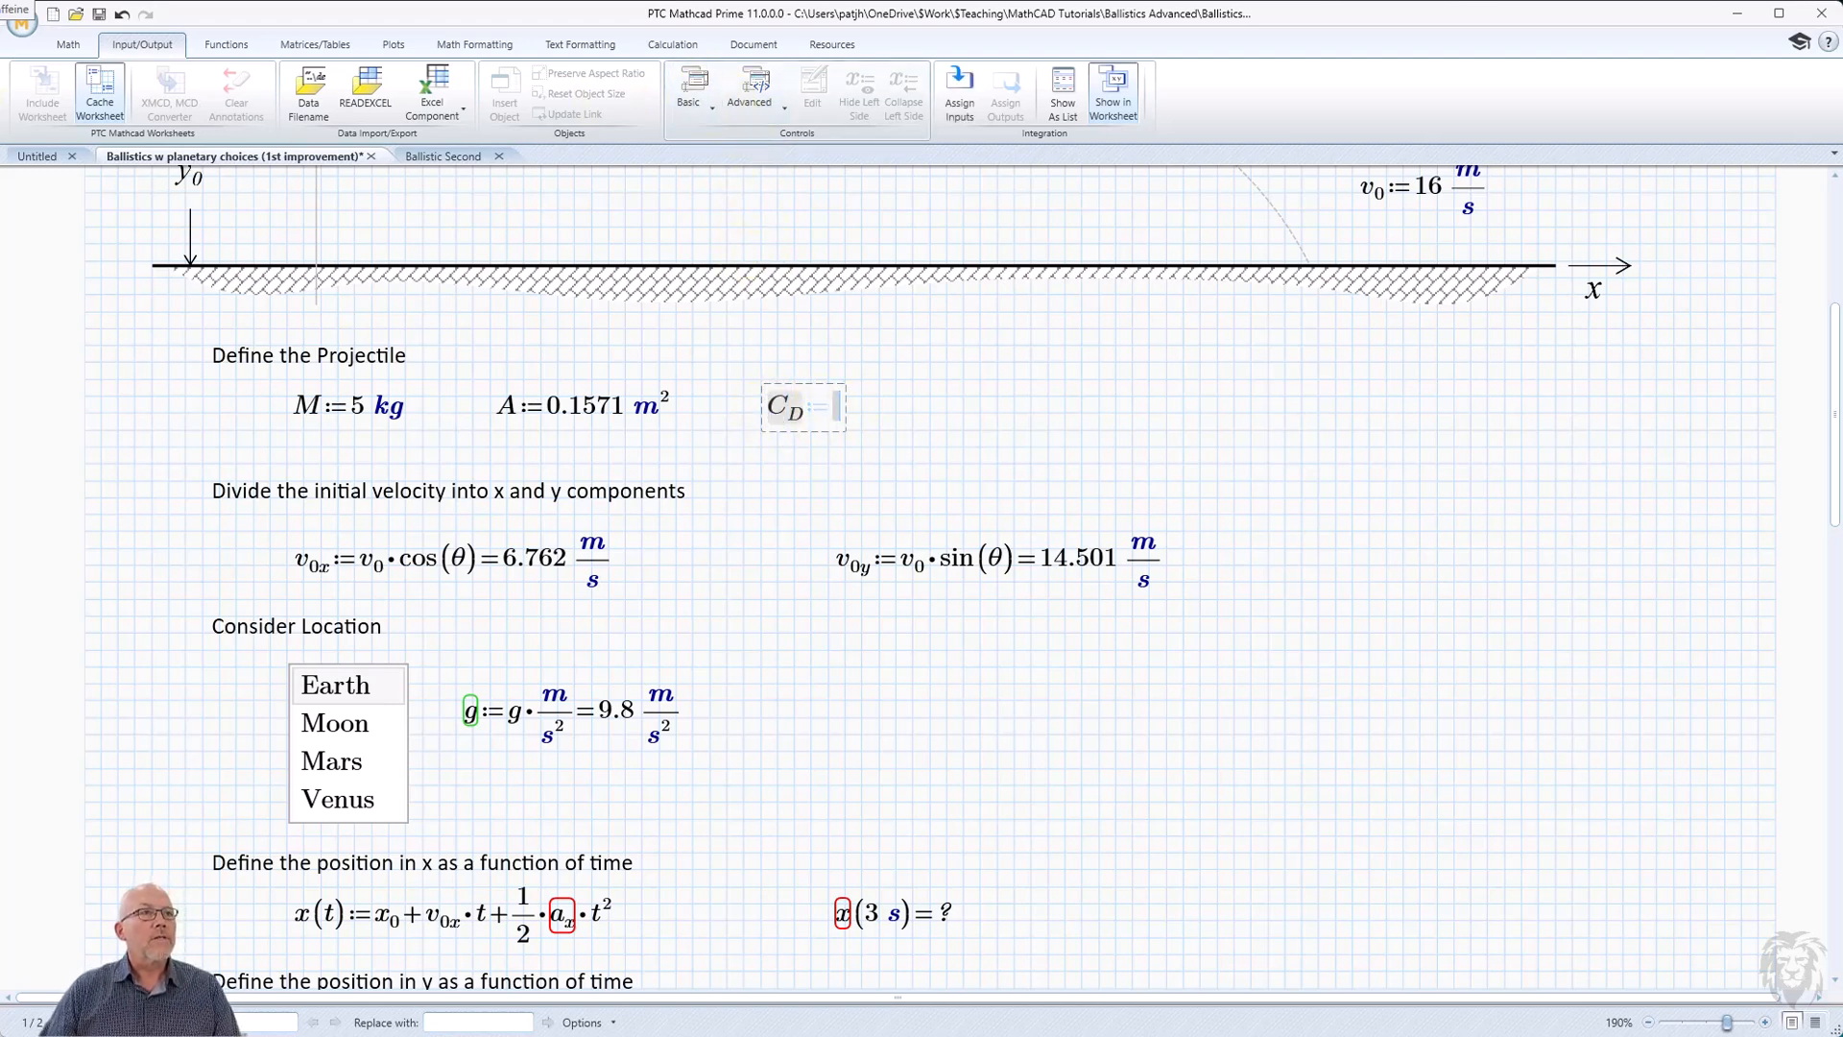
click(695, 96)
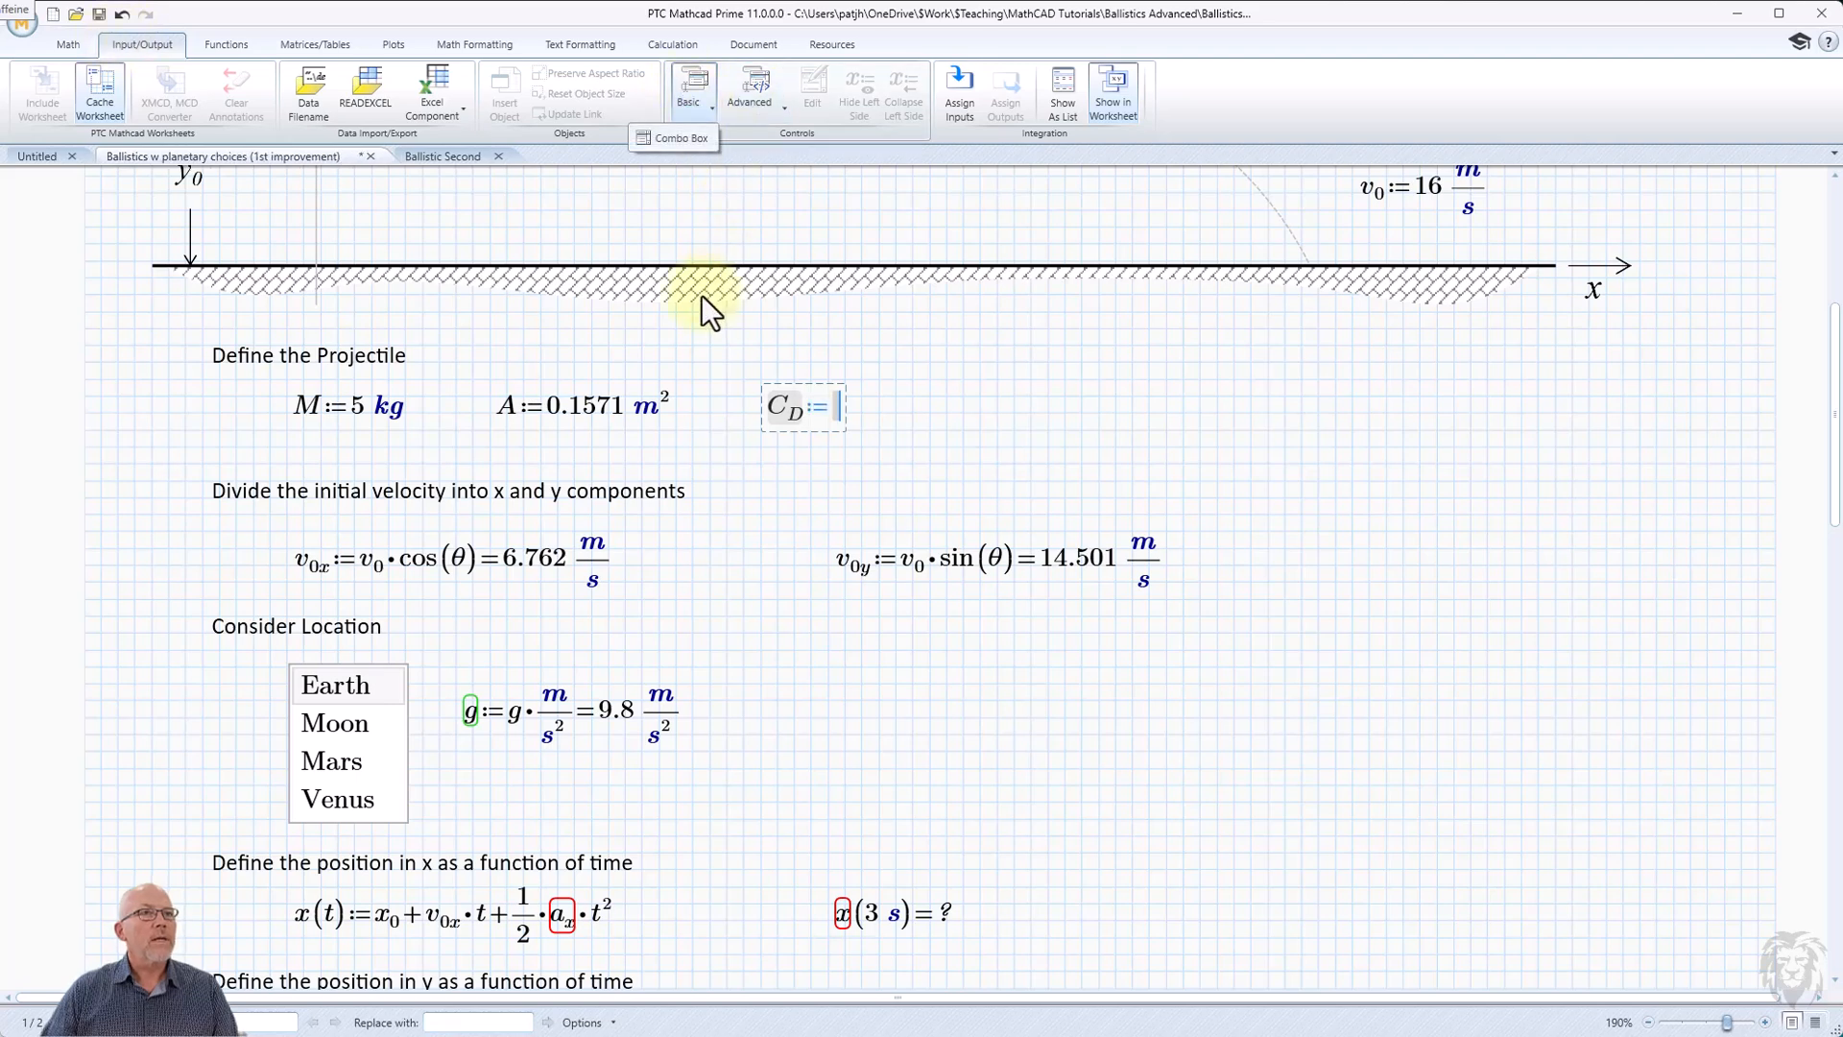
click(681, 136)
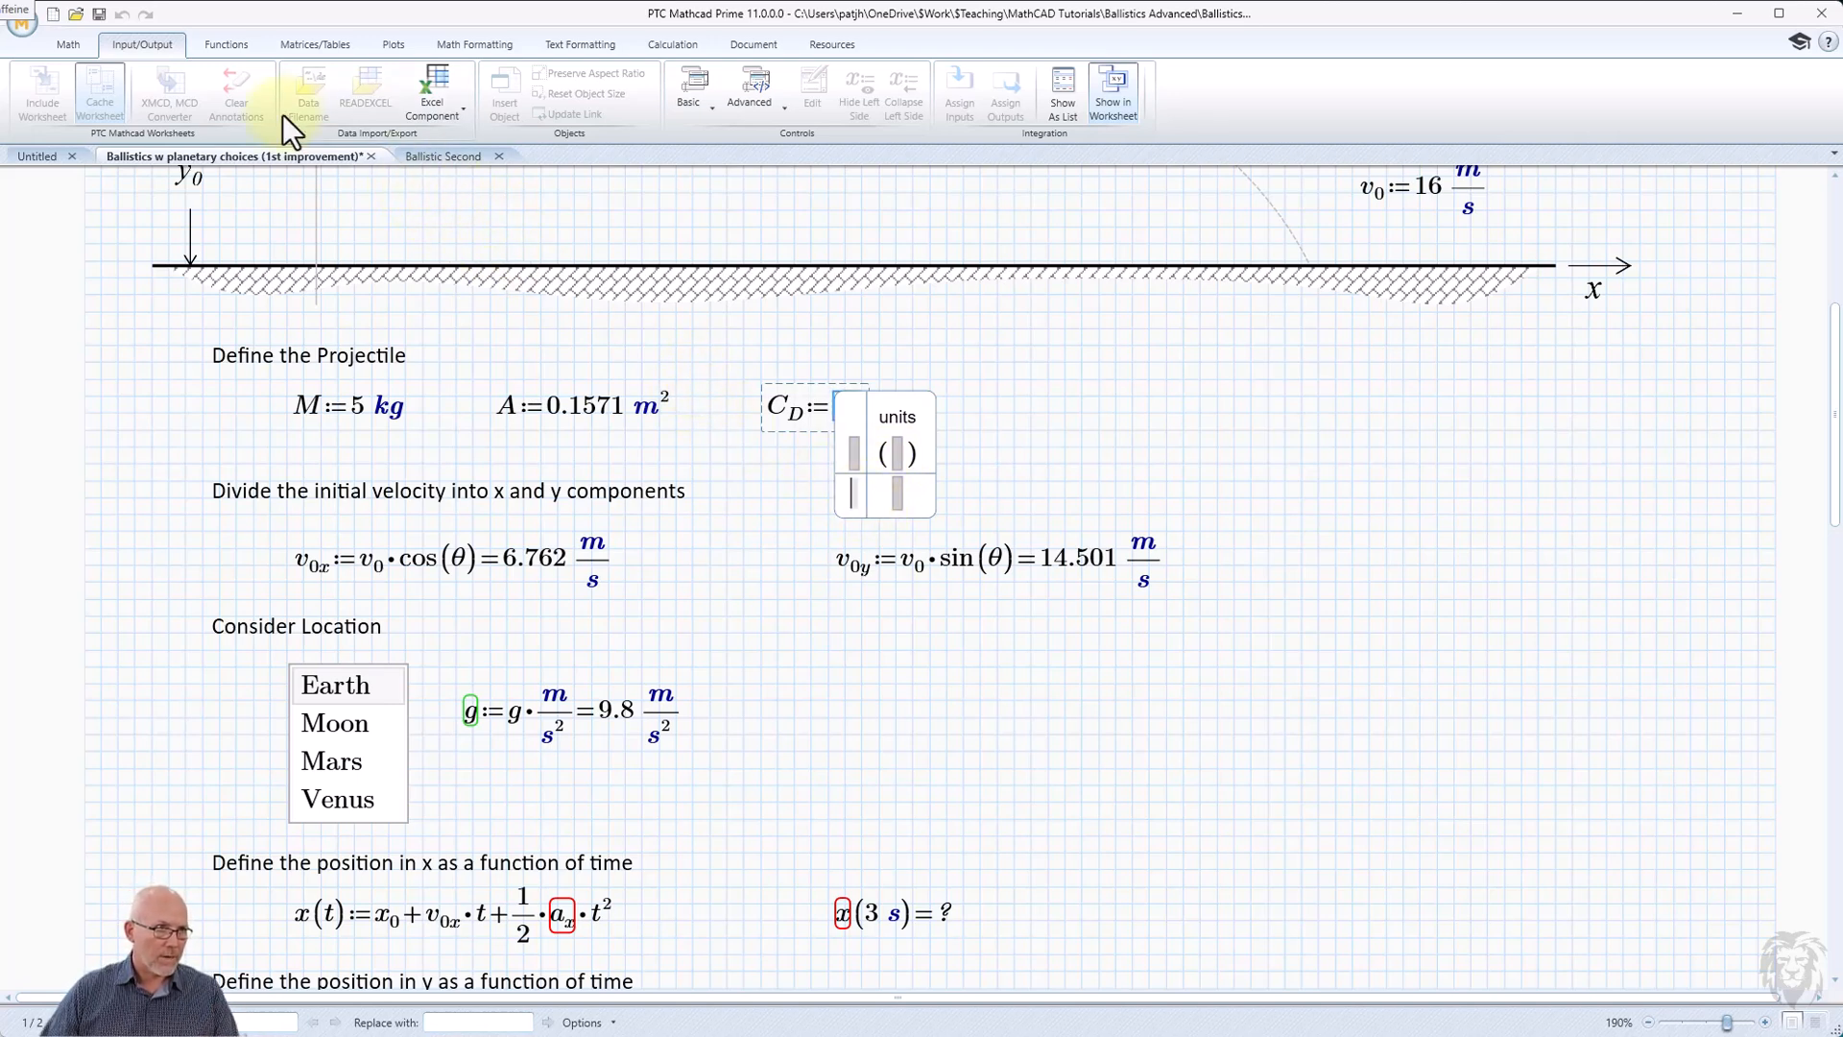
Insert four more rows below the existing row in the C_D combo box table.
click(309, 44)
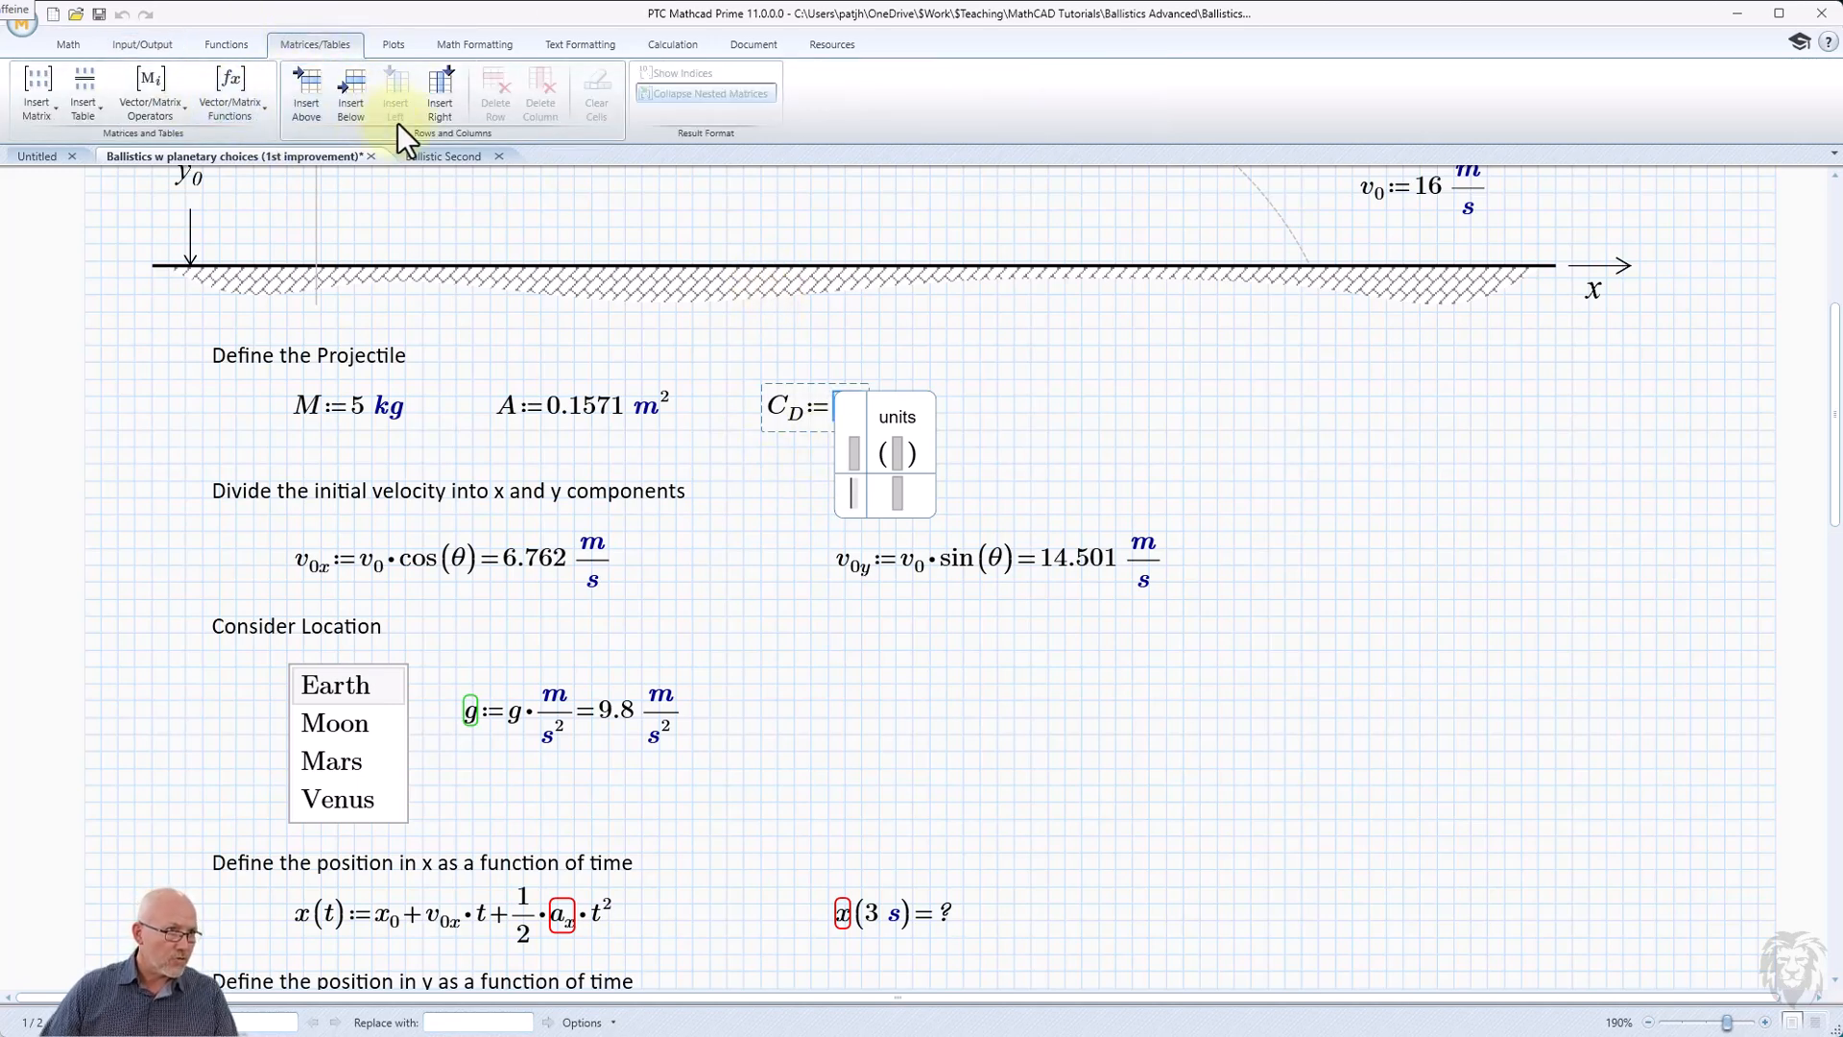
click(357, 96)
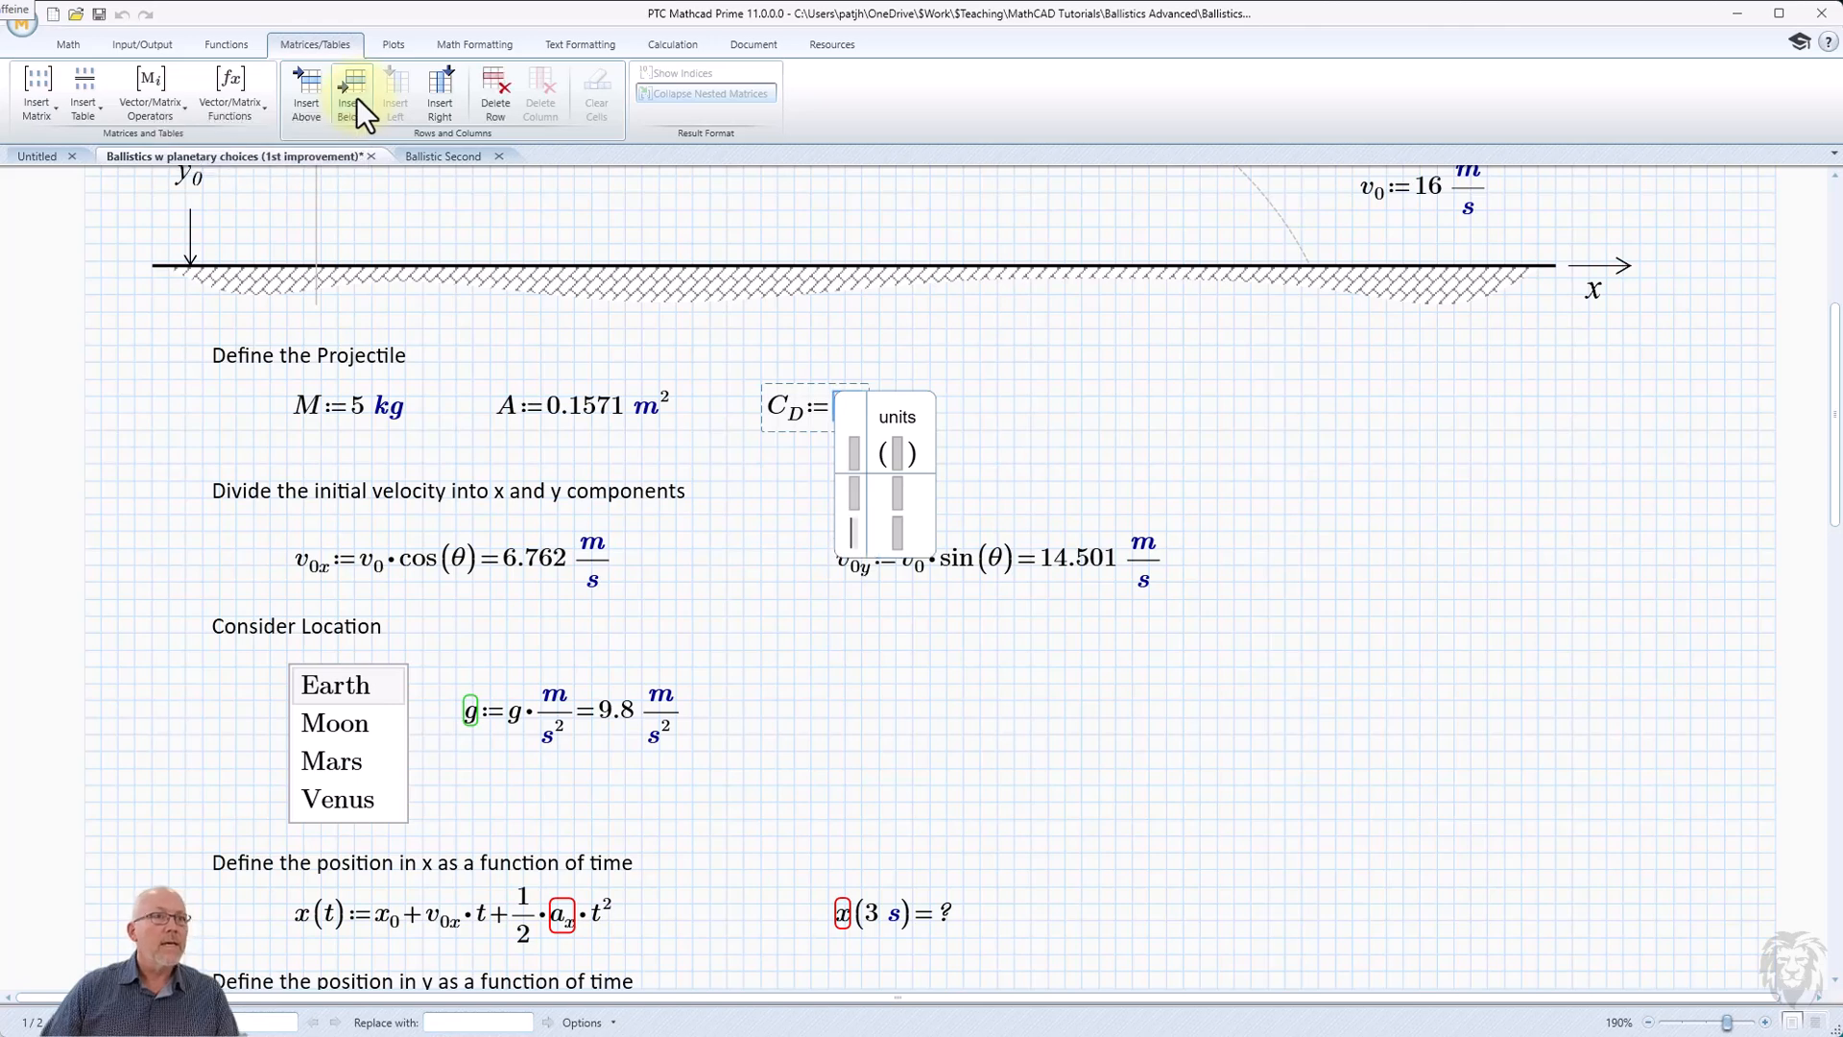
click(353, 96)
click(351, 95)
click(352, 95)
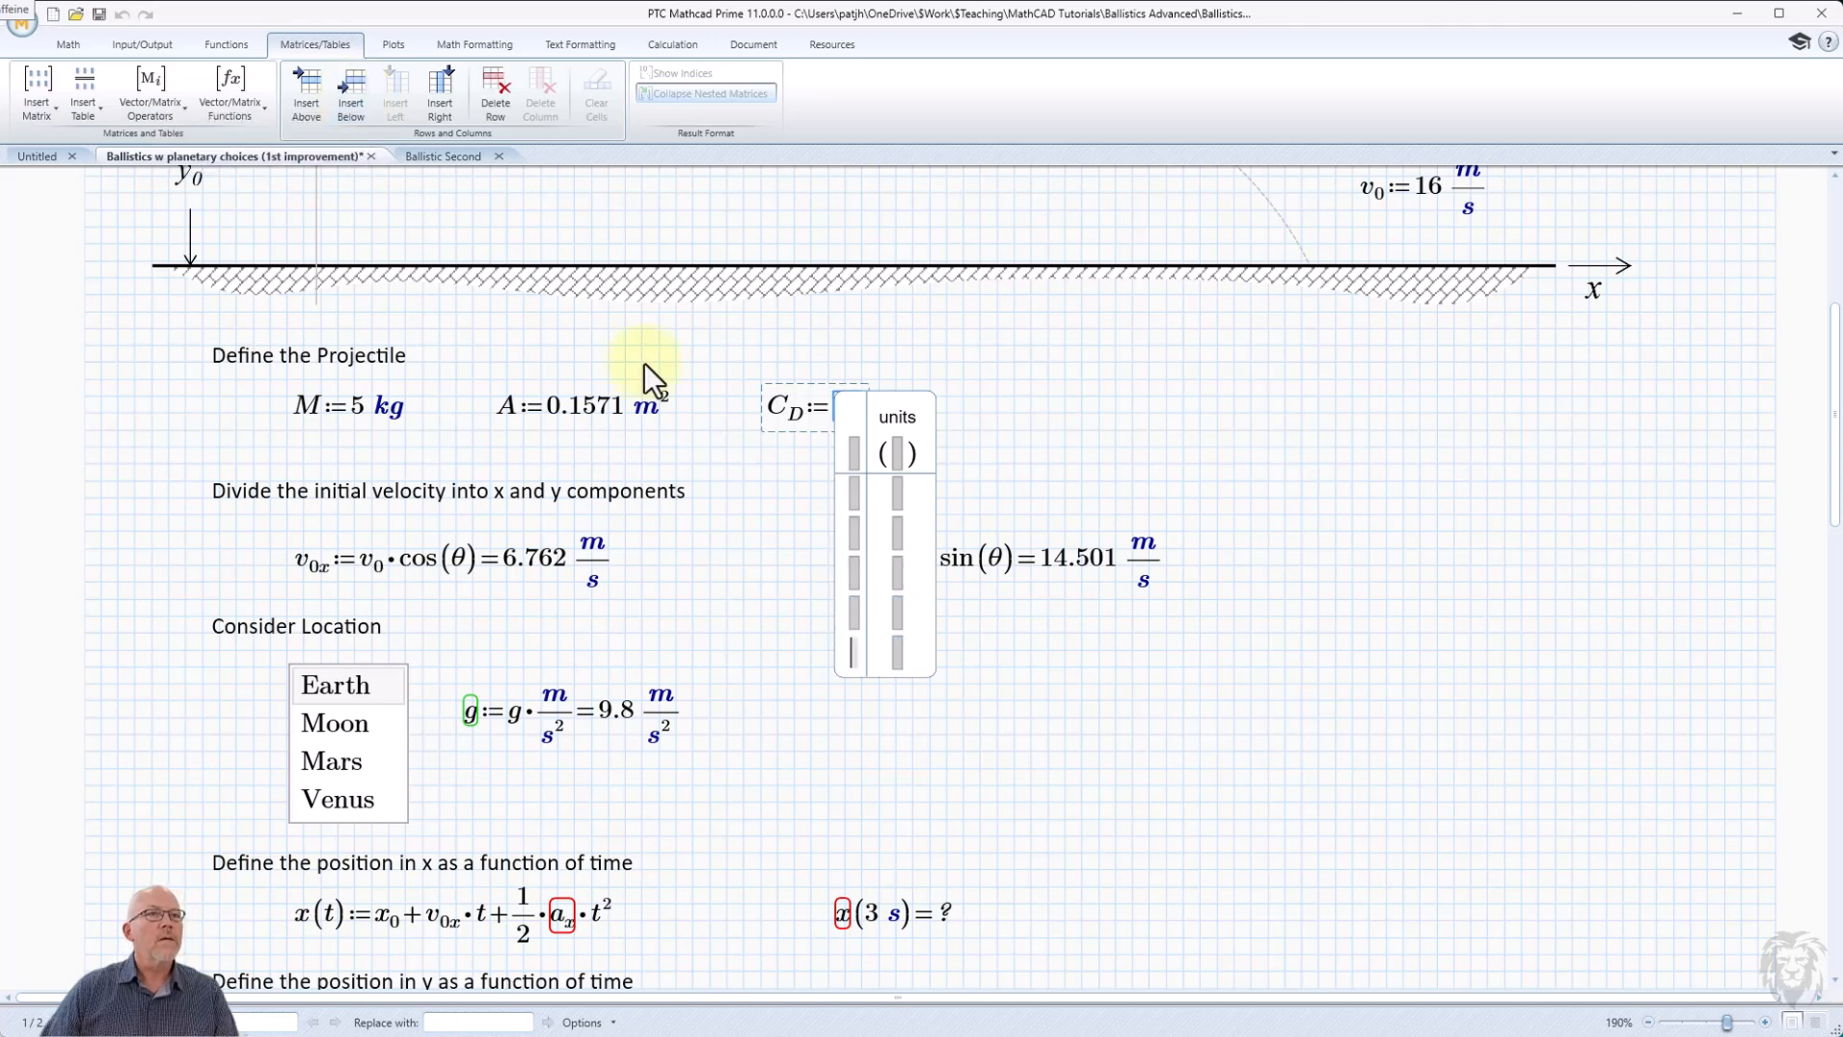
Label the combo box rows Sphere, Half Sphere, Cone, Long Cylinder and Short Cylinder, in that order.
click(852, 494)
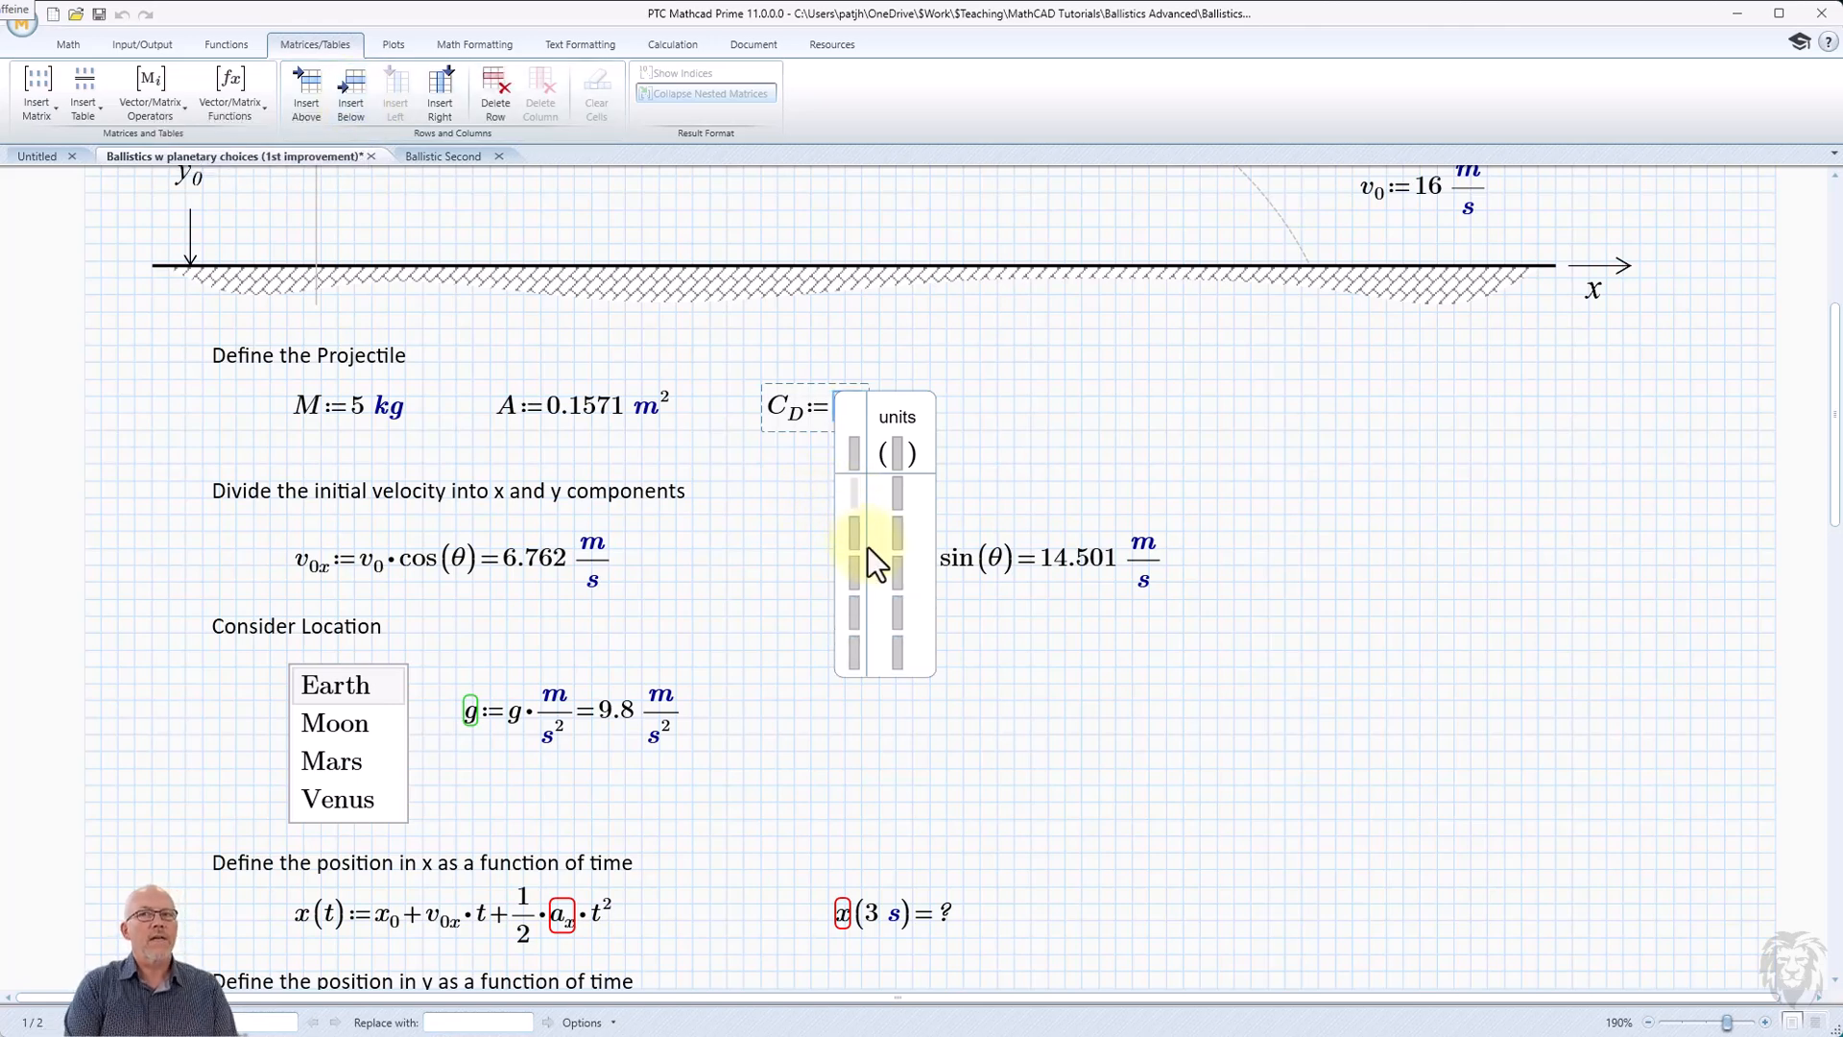
text(Sph)
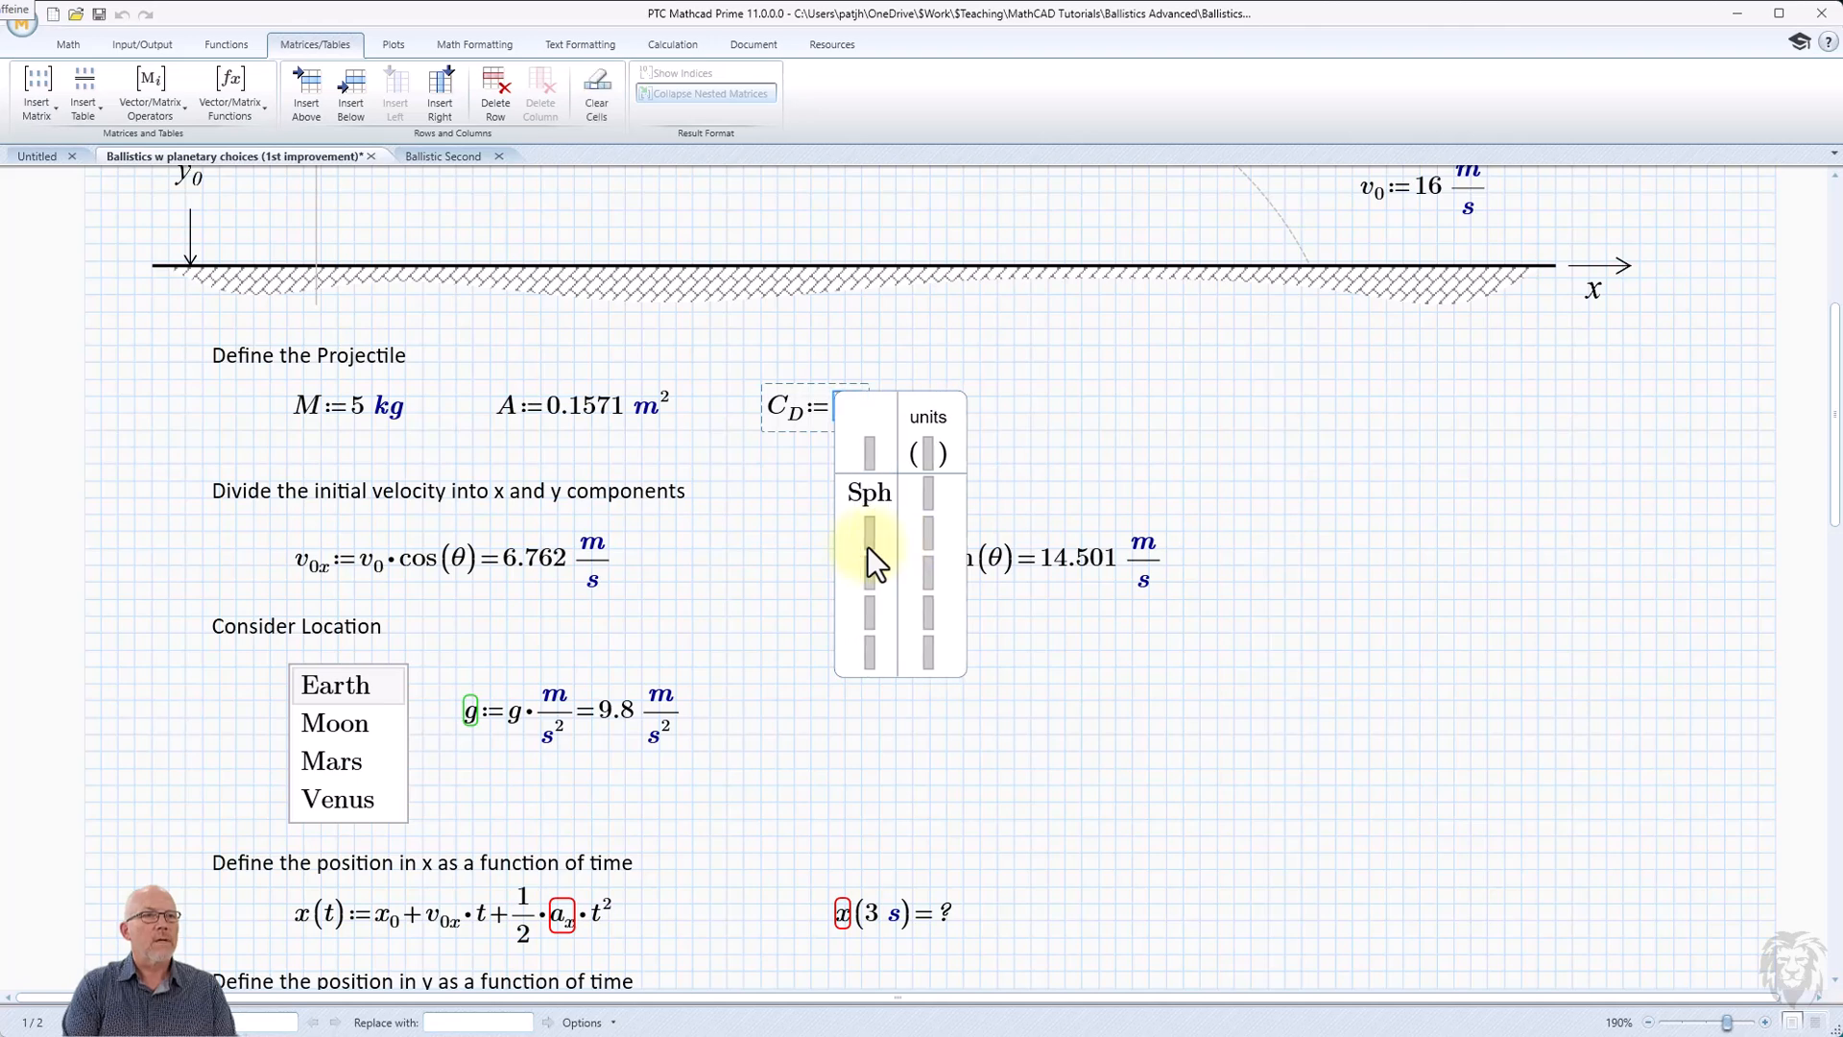
text(ere)
key(Down)
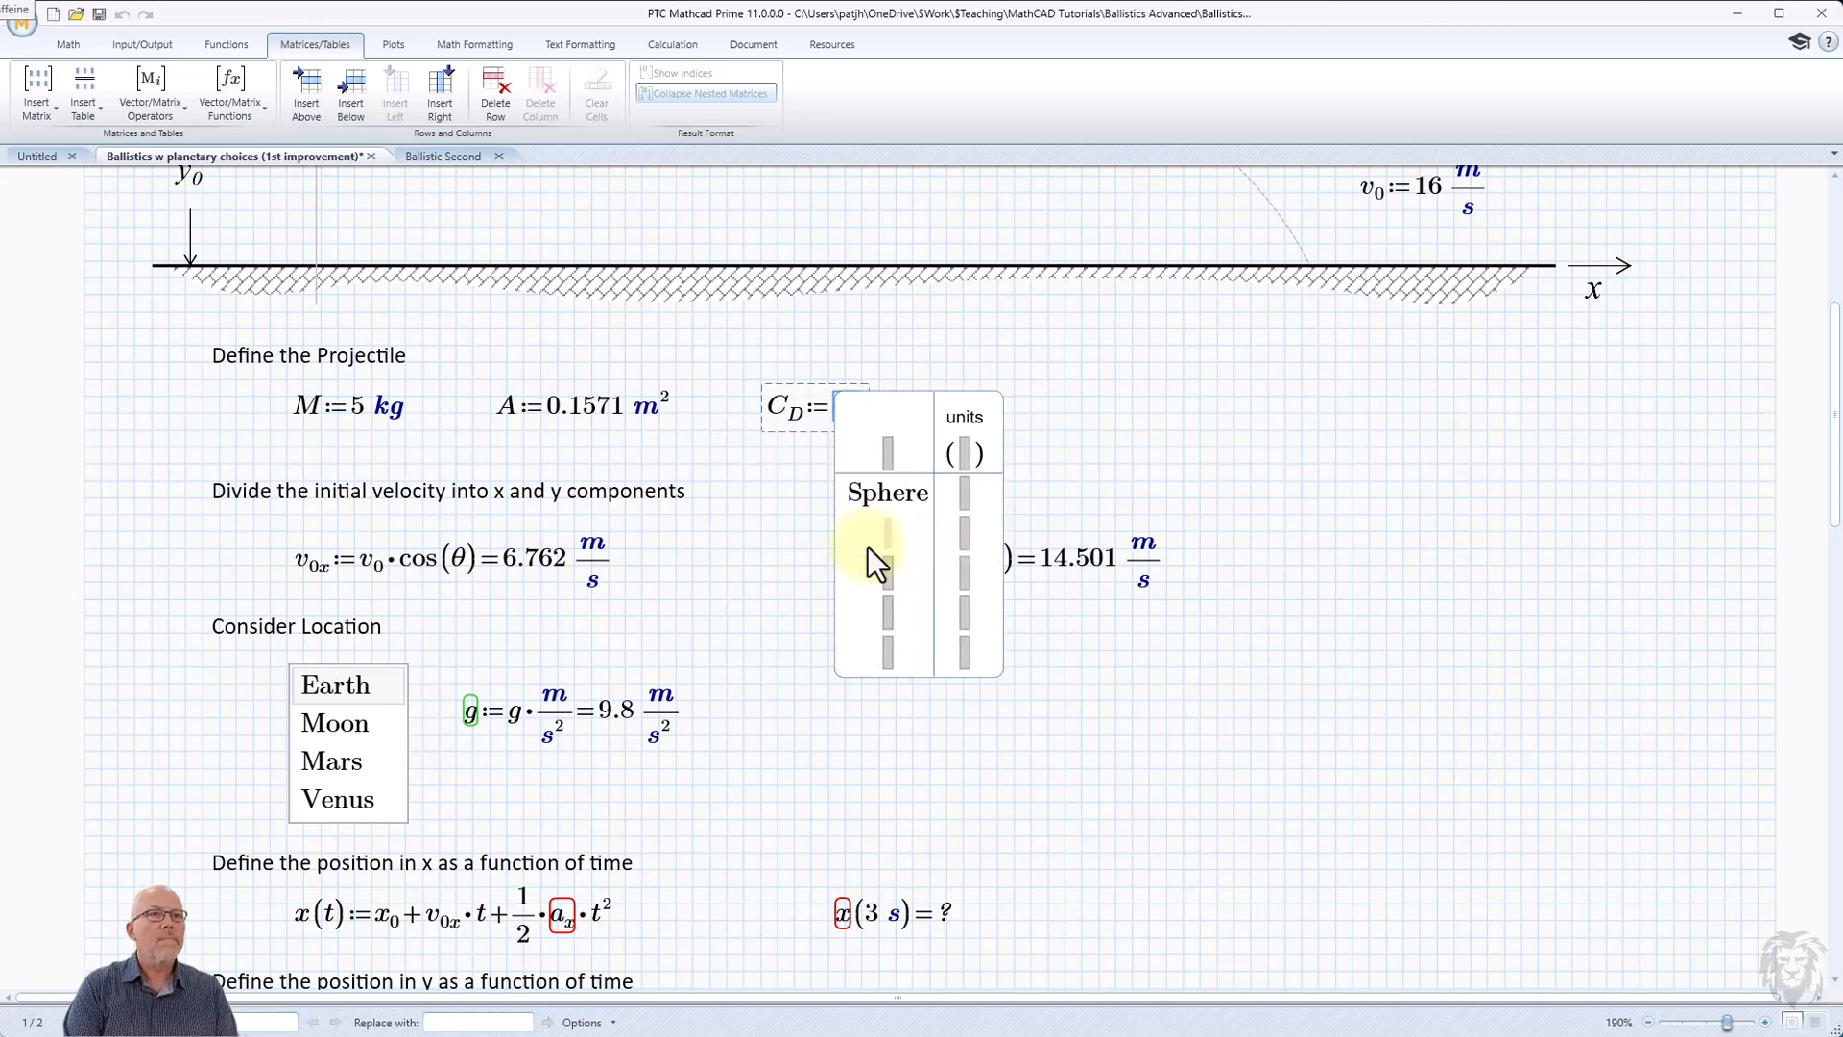
text(Half Sphere)
key(Down)
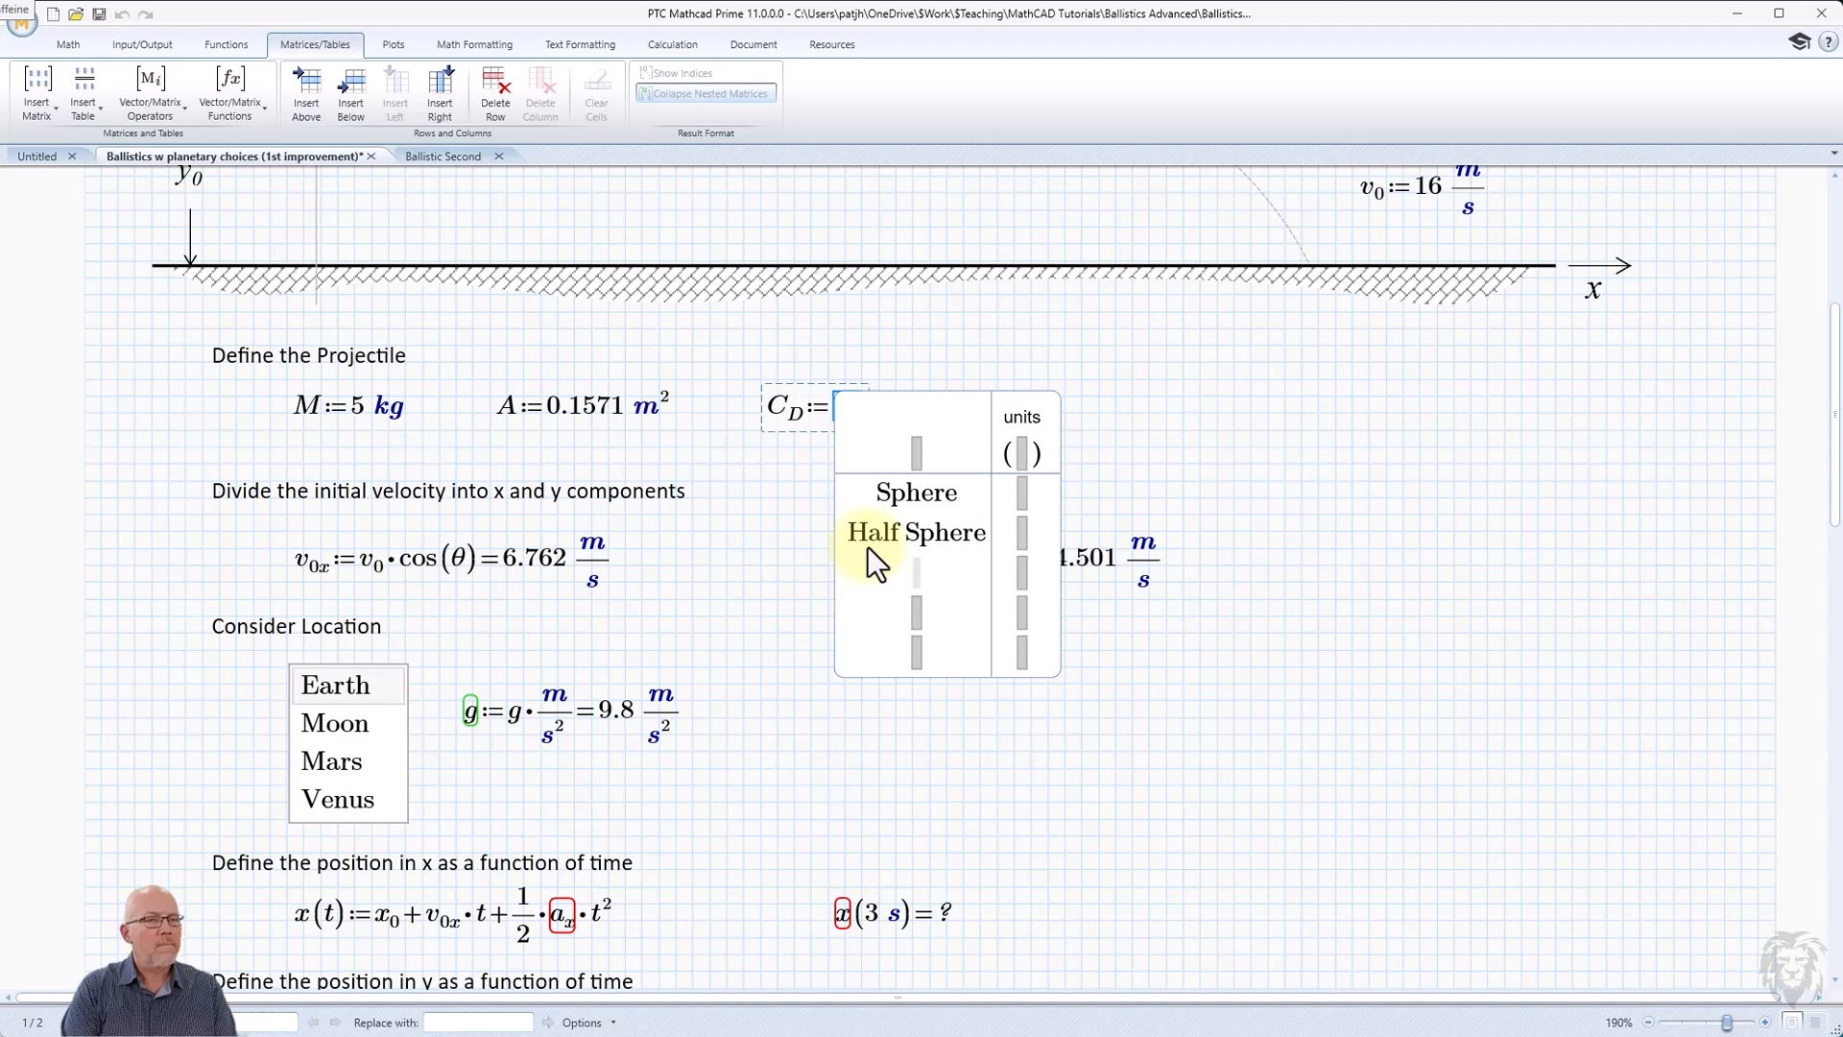
text(Cone)
key(Down)
text(Long Cylinder)
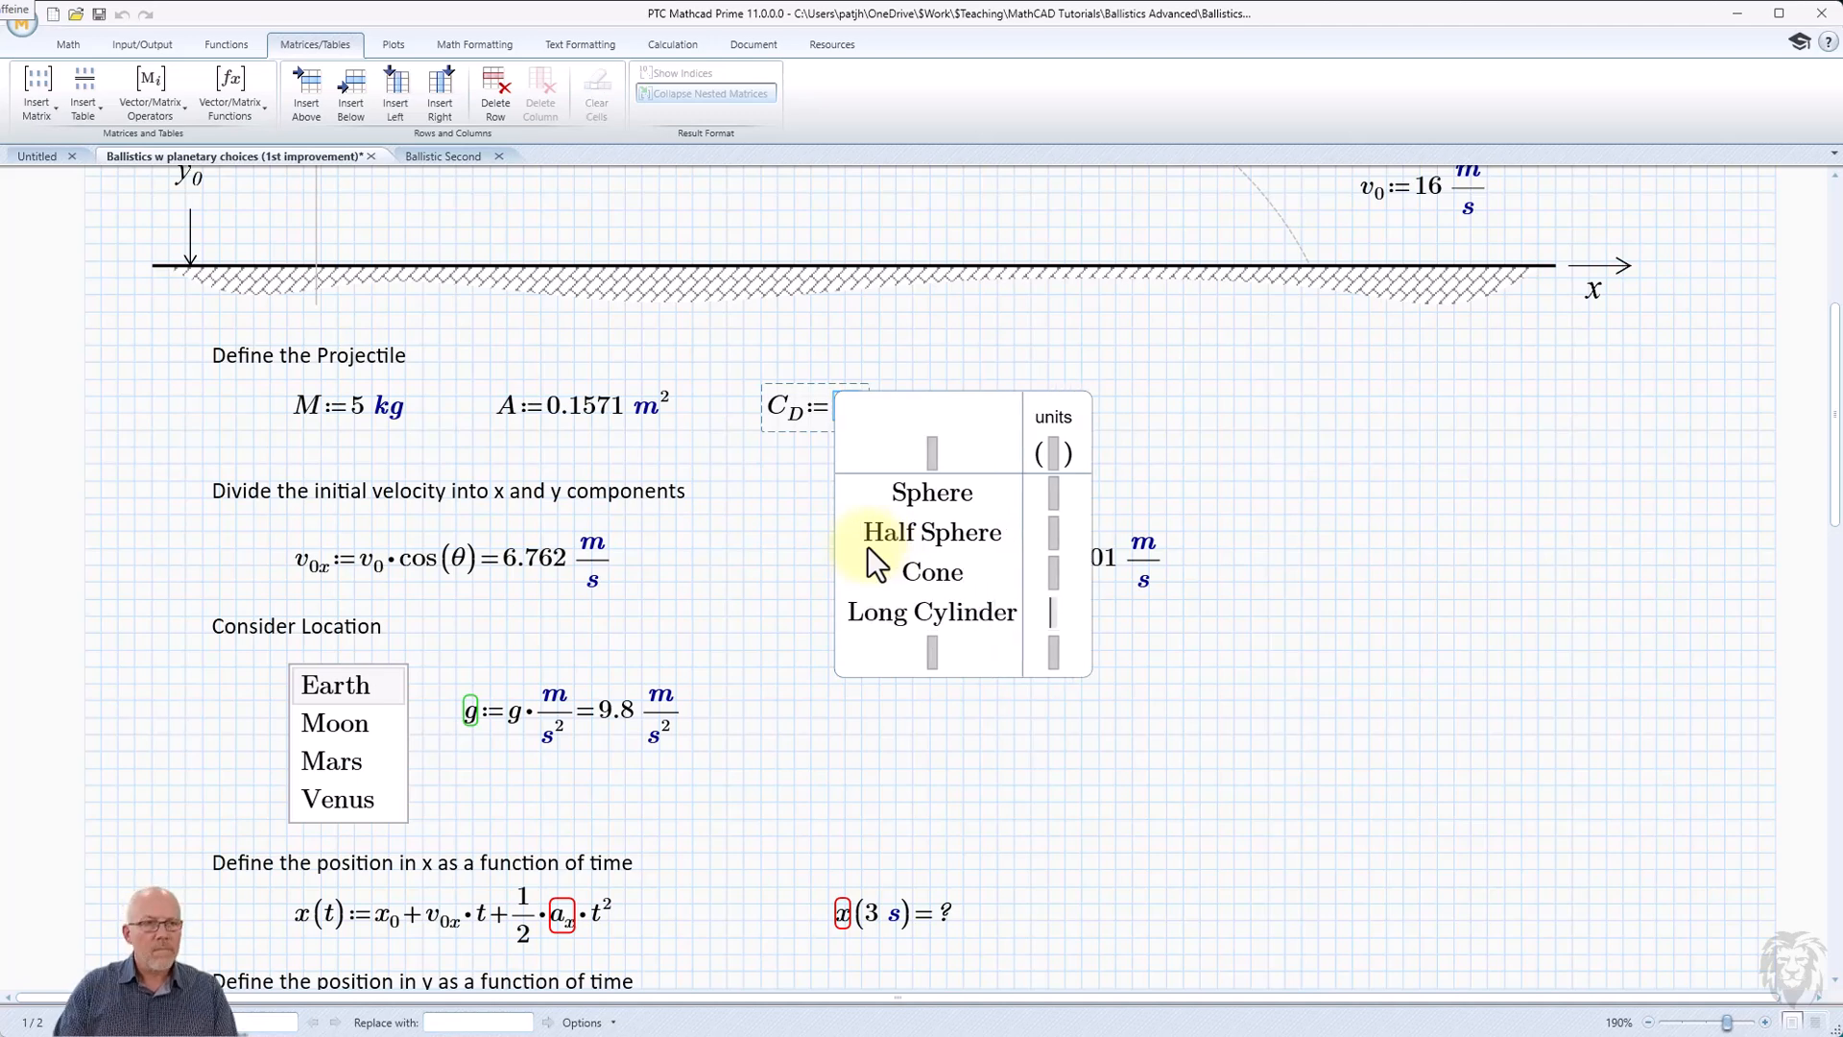
key(Down)
text(Short Cylinder)
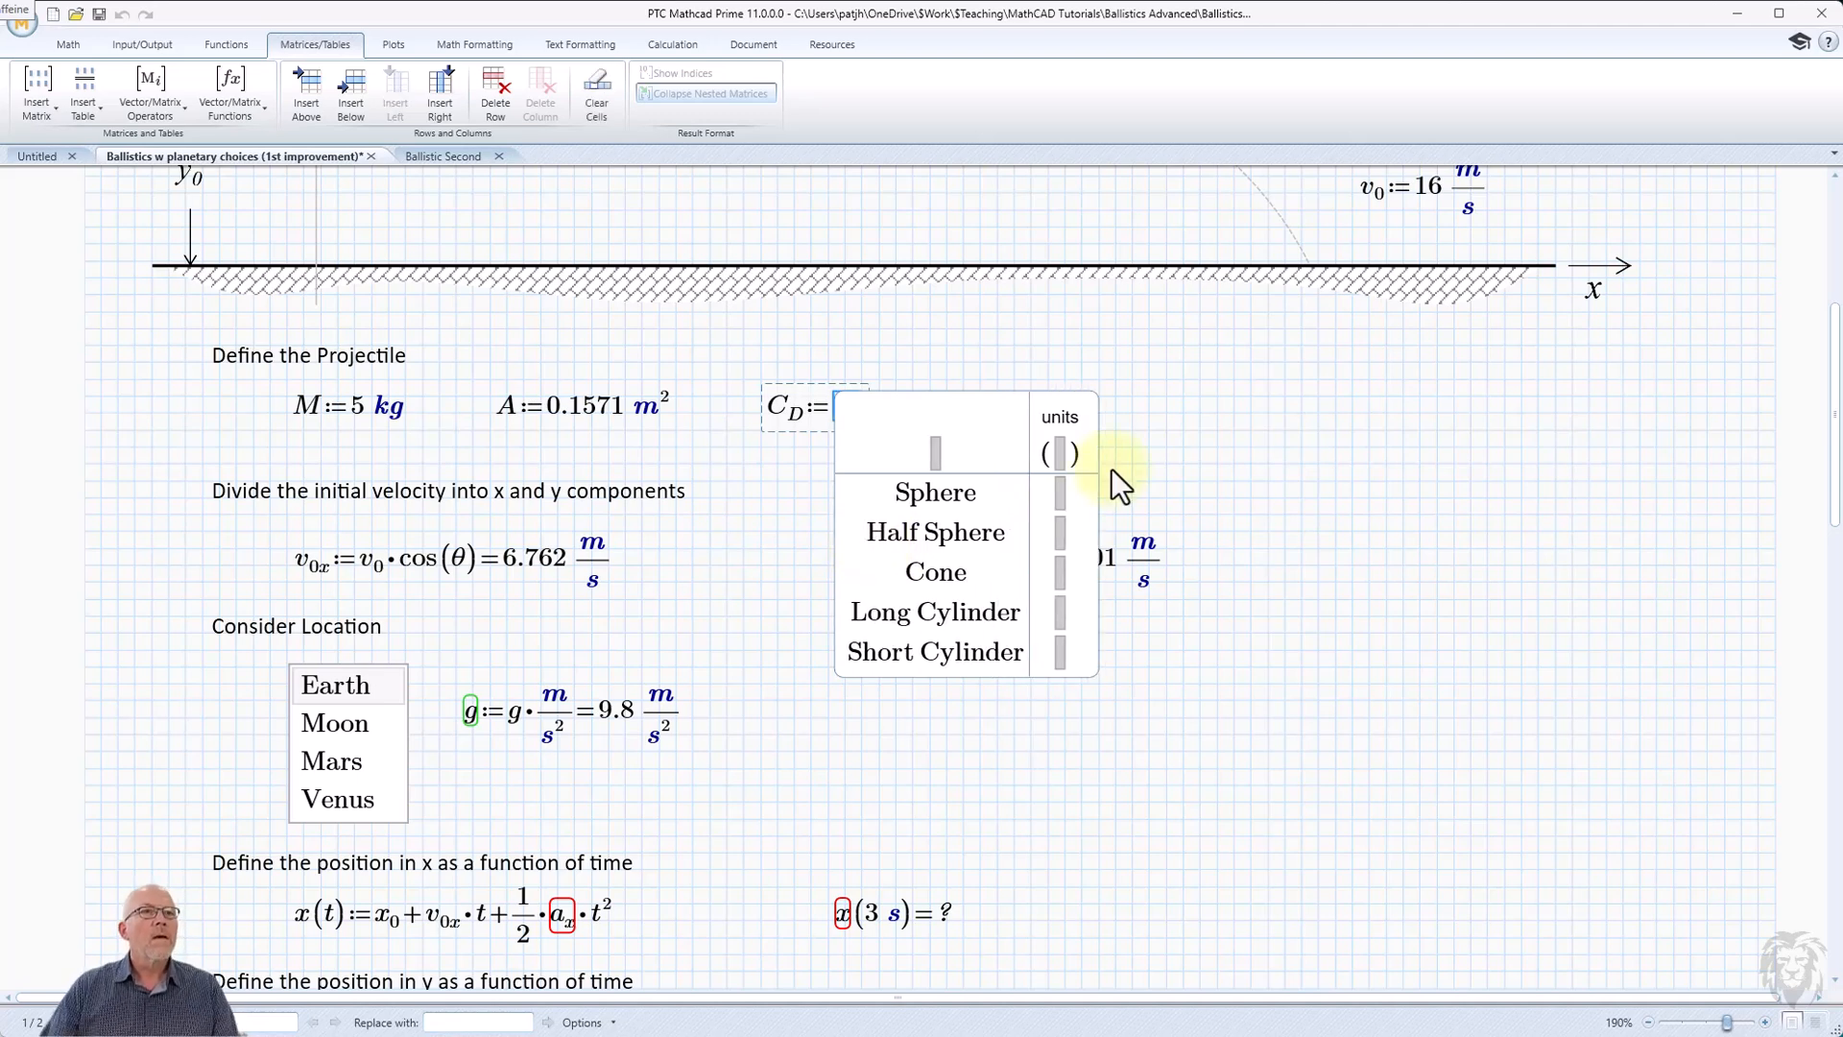
Enter the C_D combo box values: Sphere 0.47, Half Sphere 0.42, Cone 0.50, Long Cylinder 0.82 and Short Cylinder 1.15.
click(1061, 494)
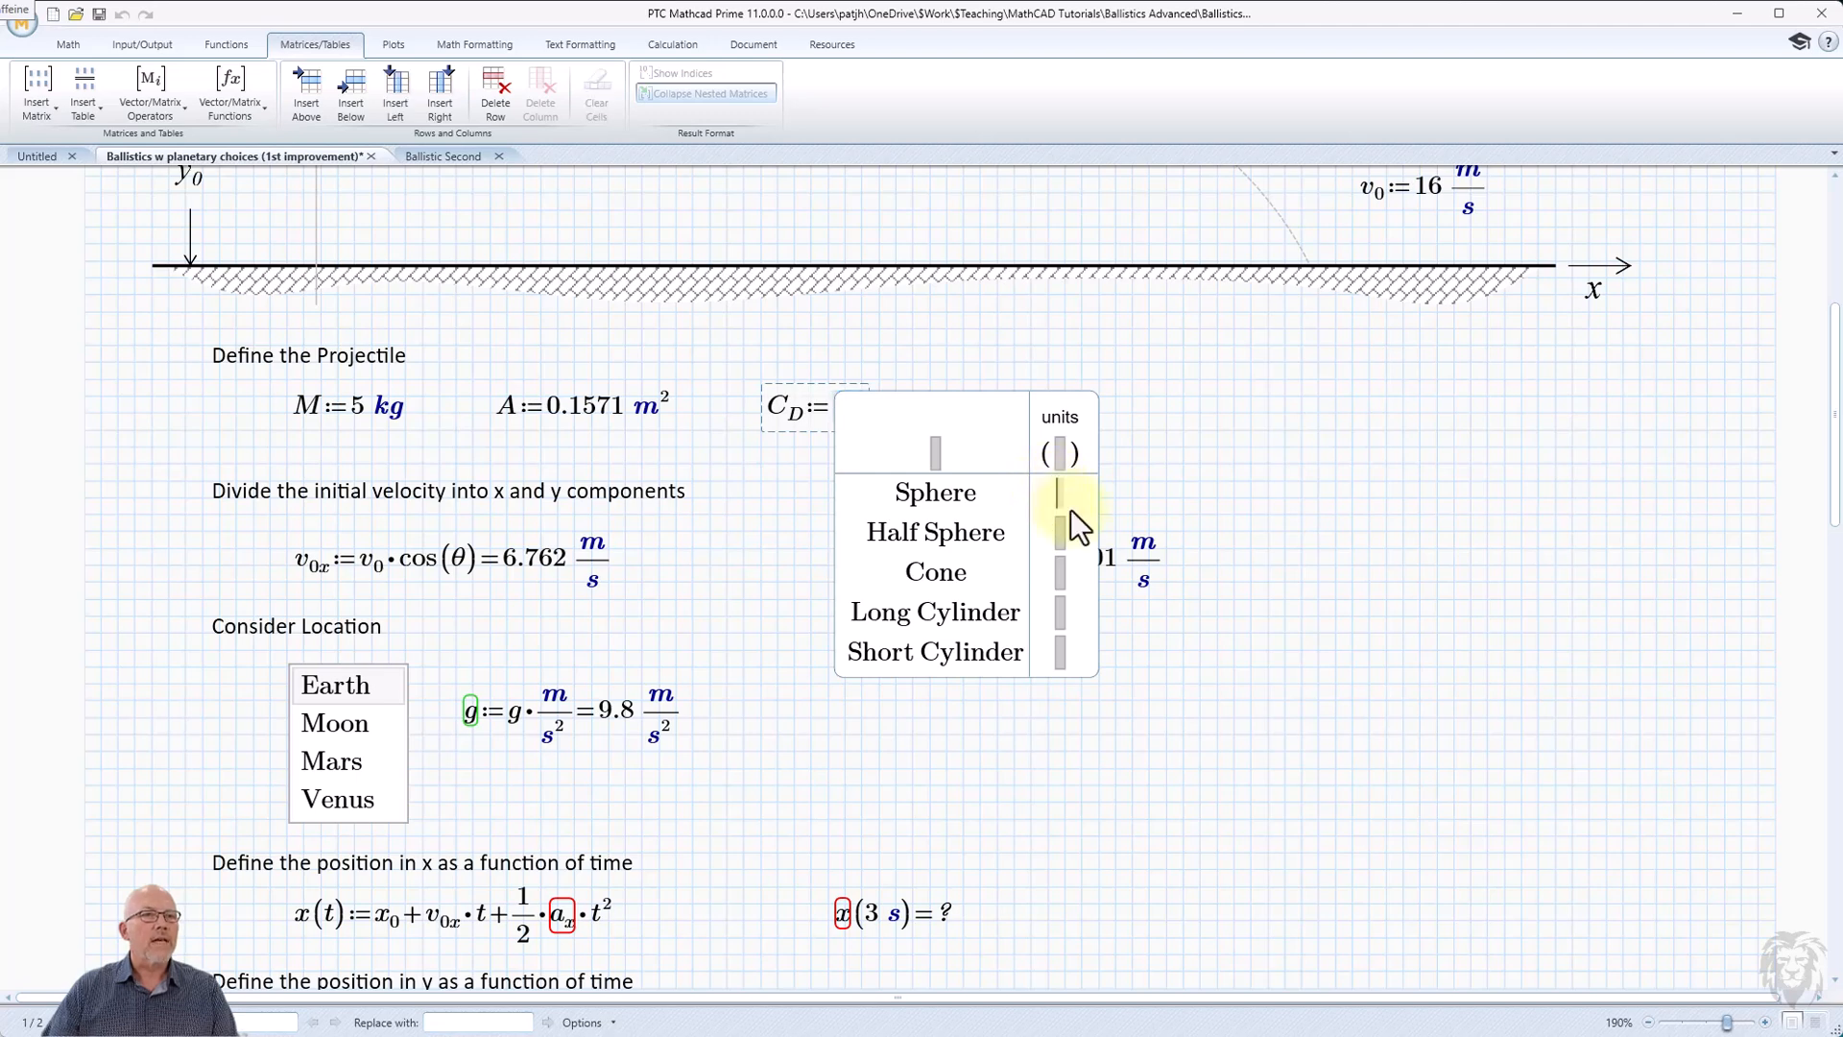
text(0.47)
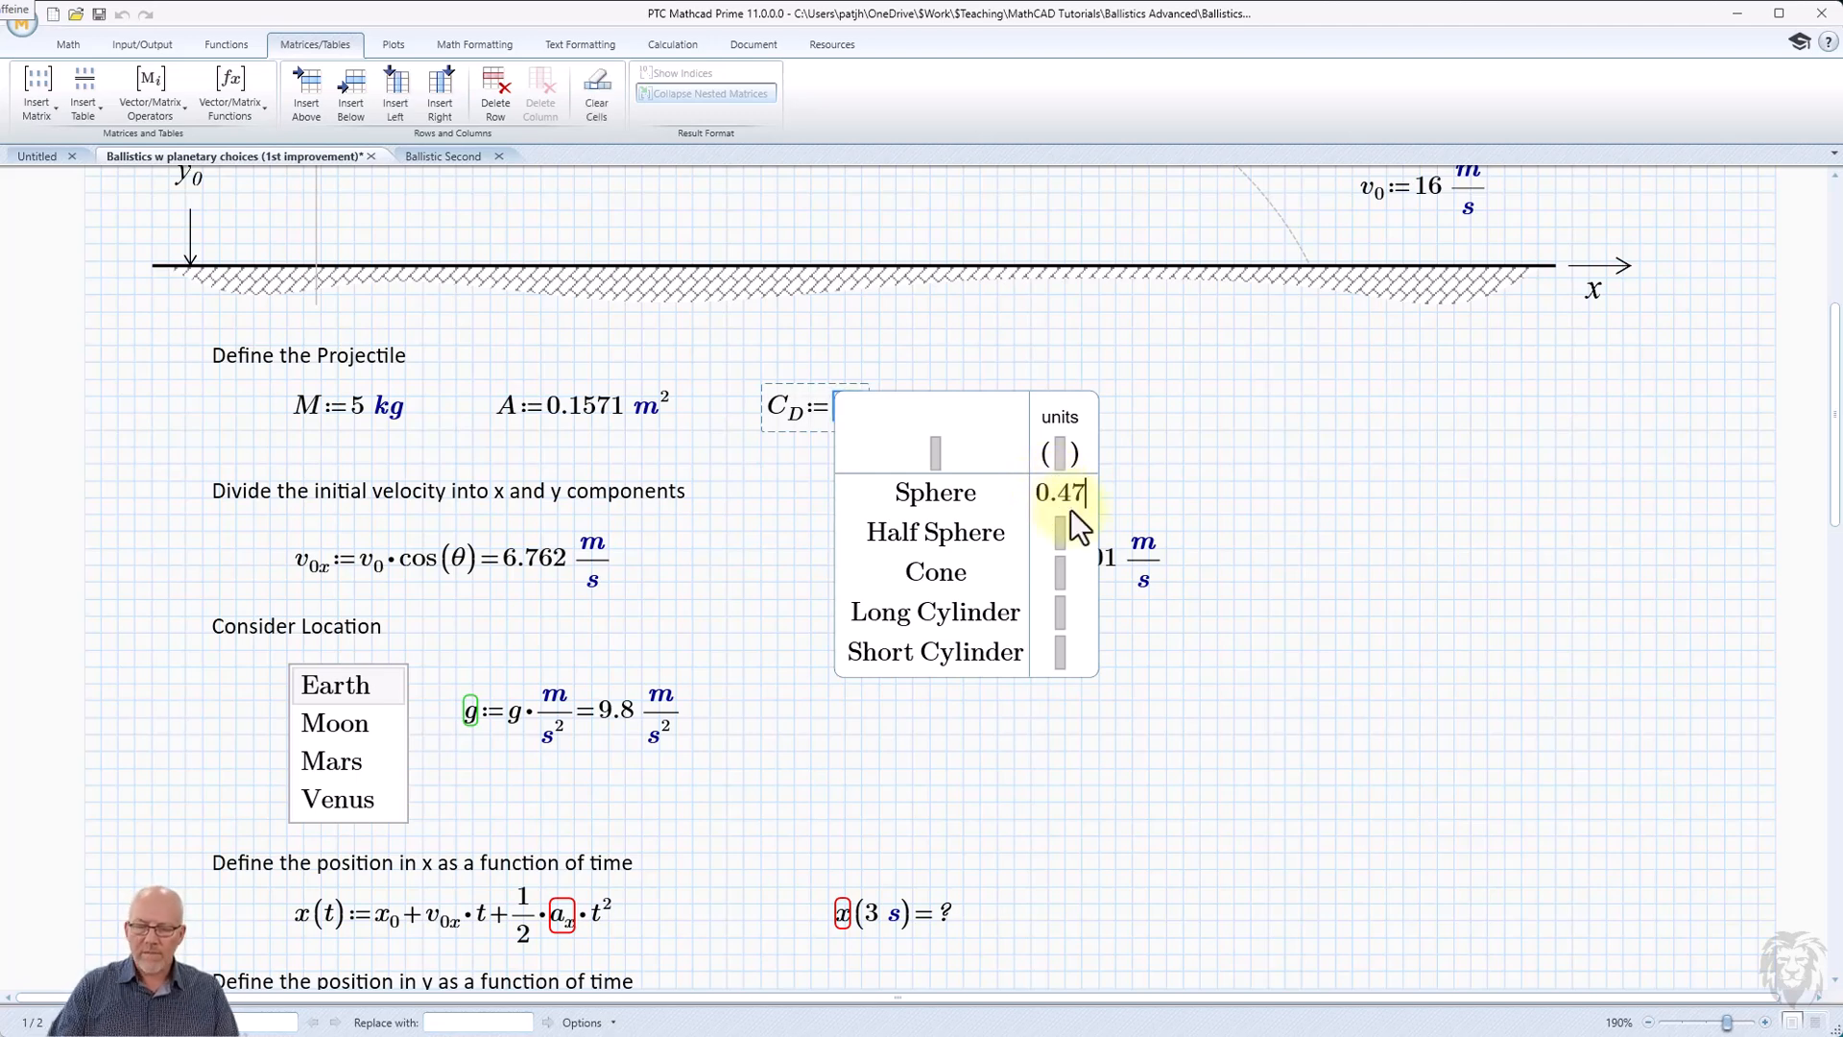
click(1057, 531)
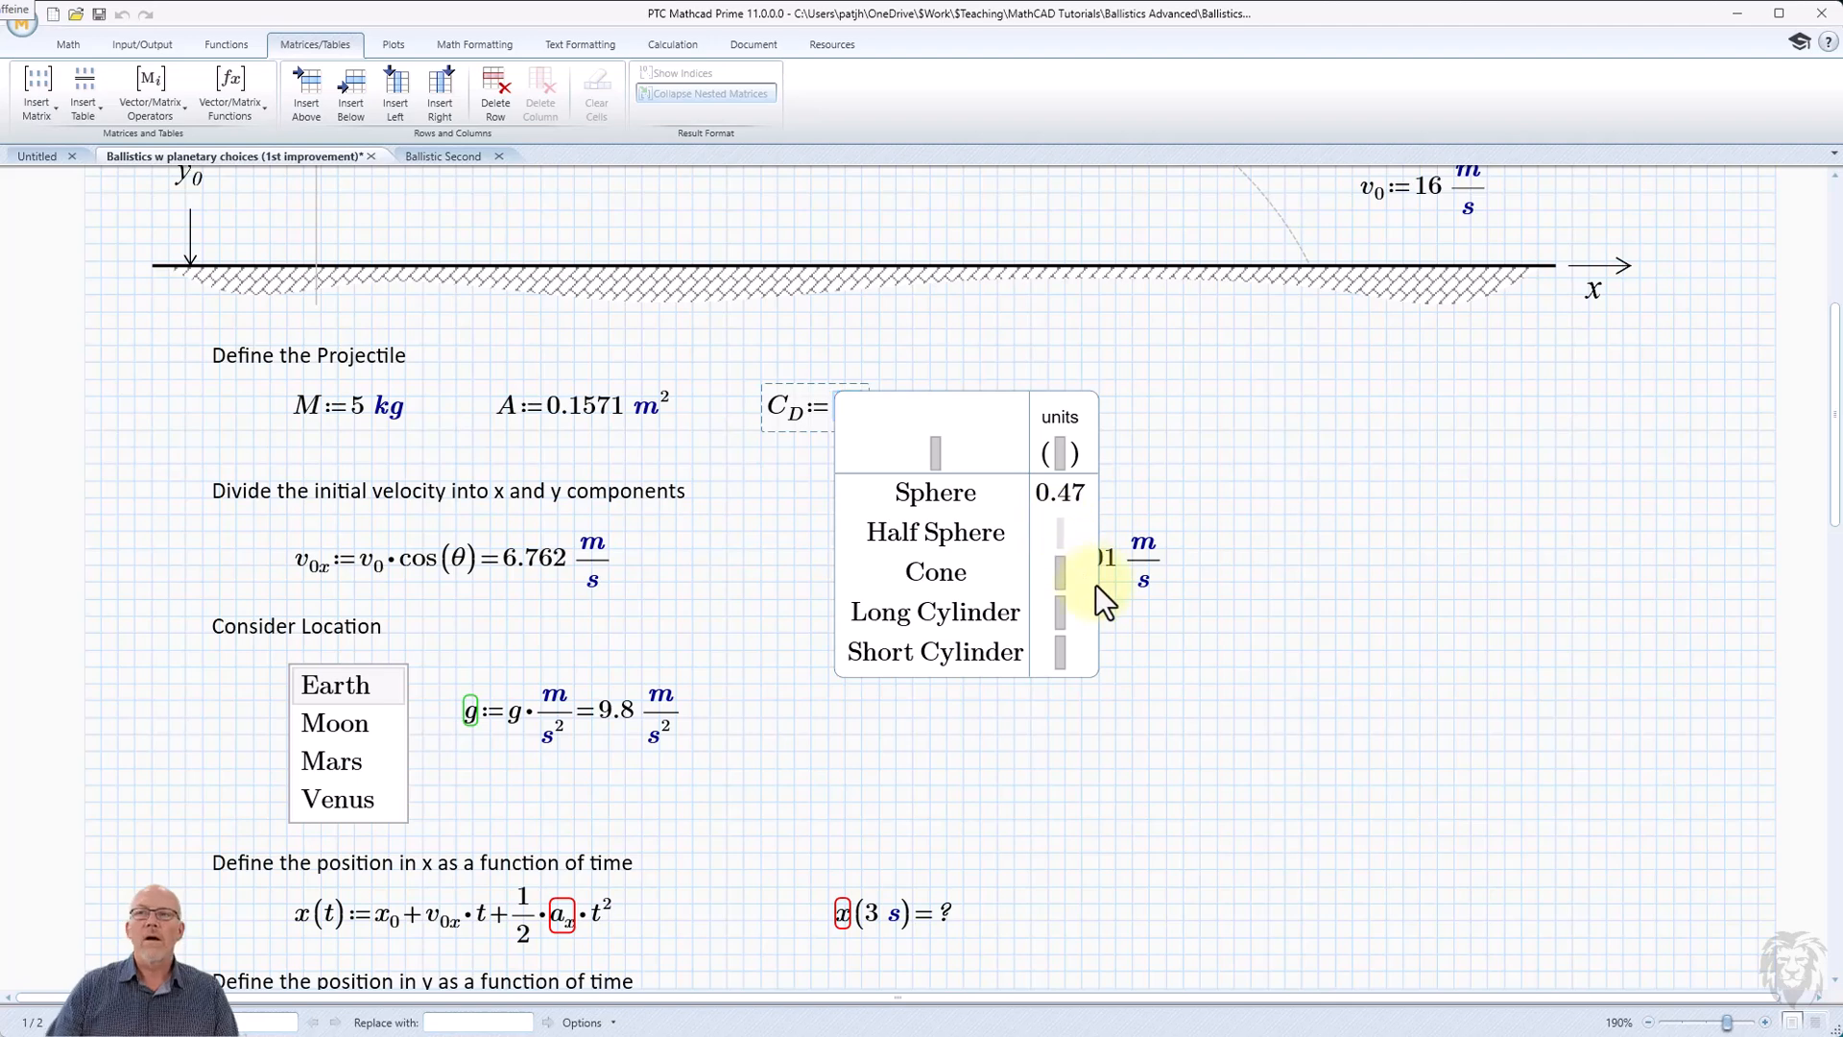
text(0.42)
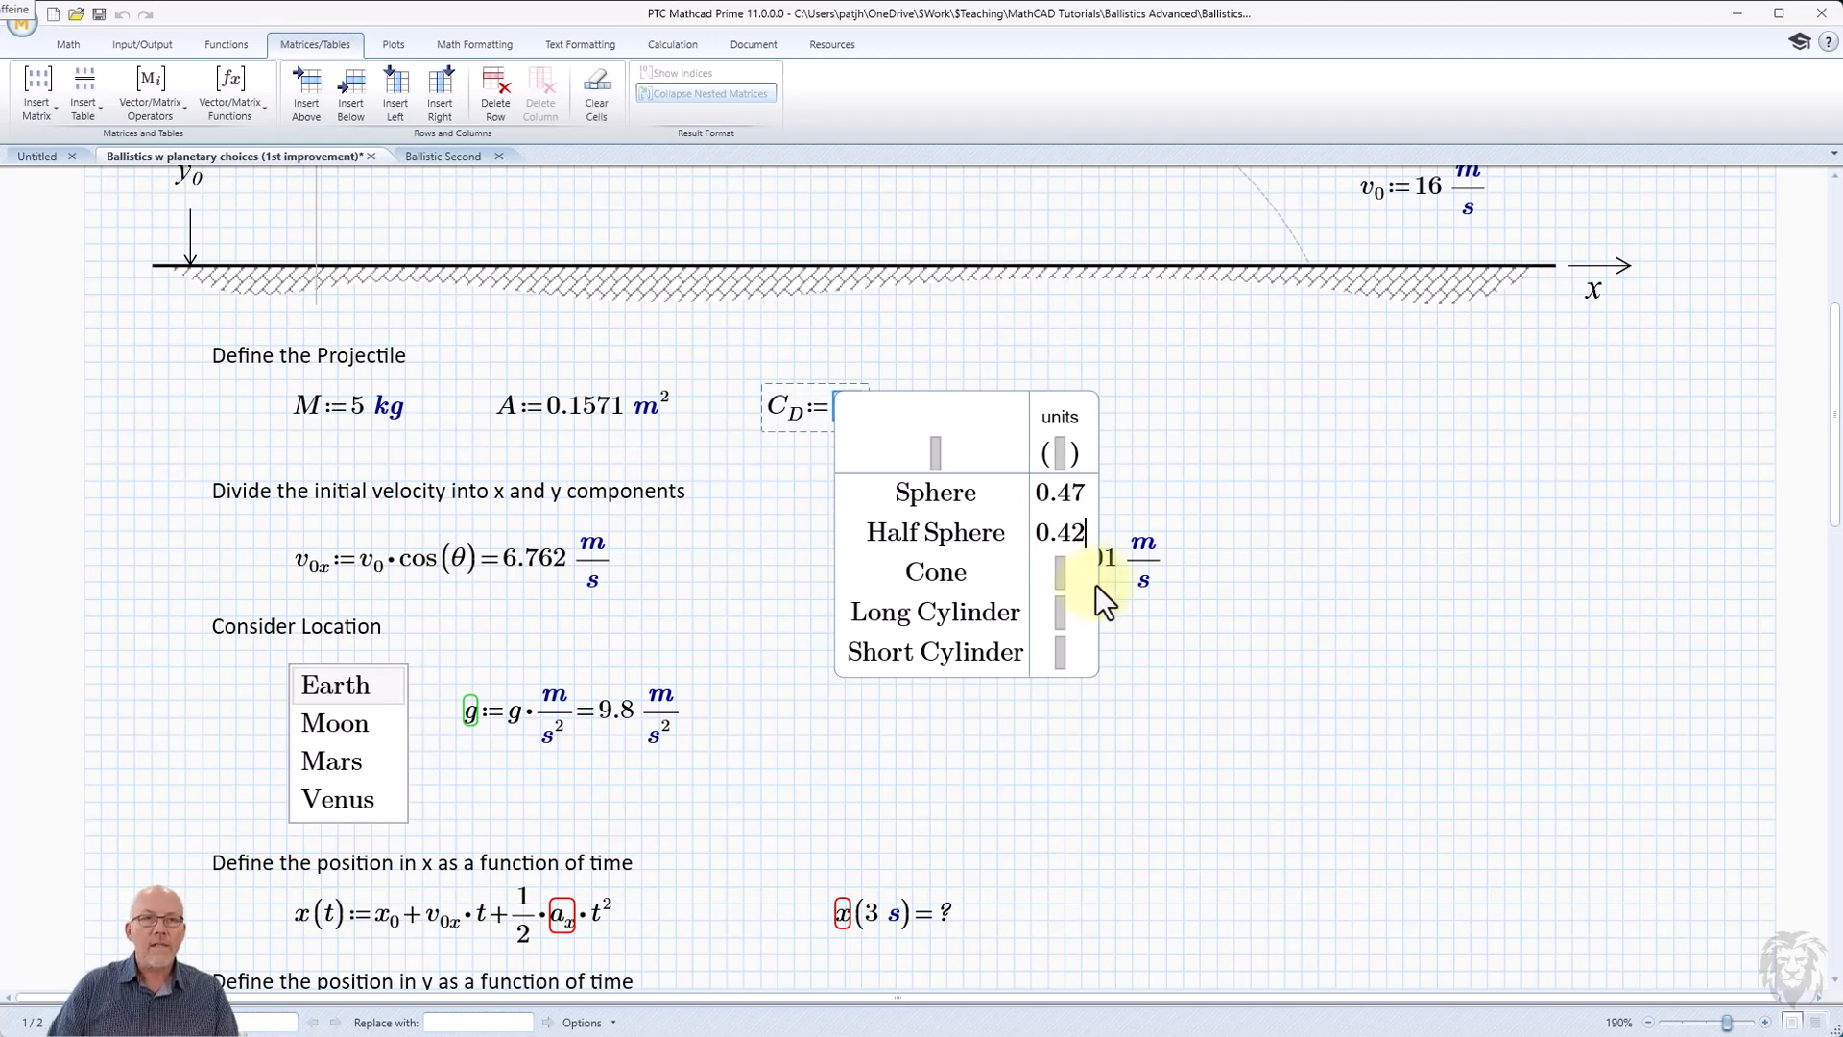
click(1058, 568)
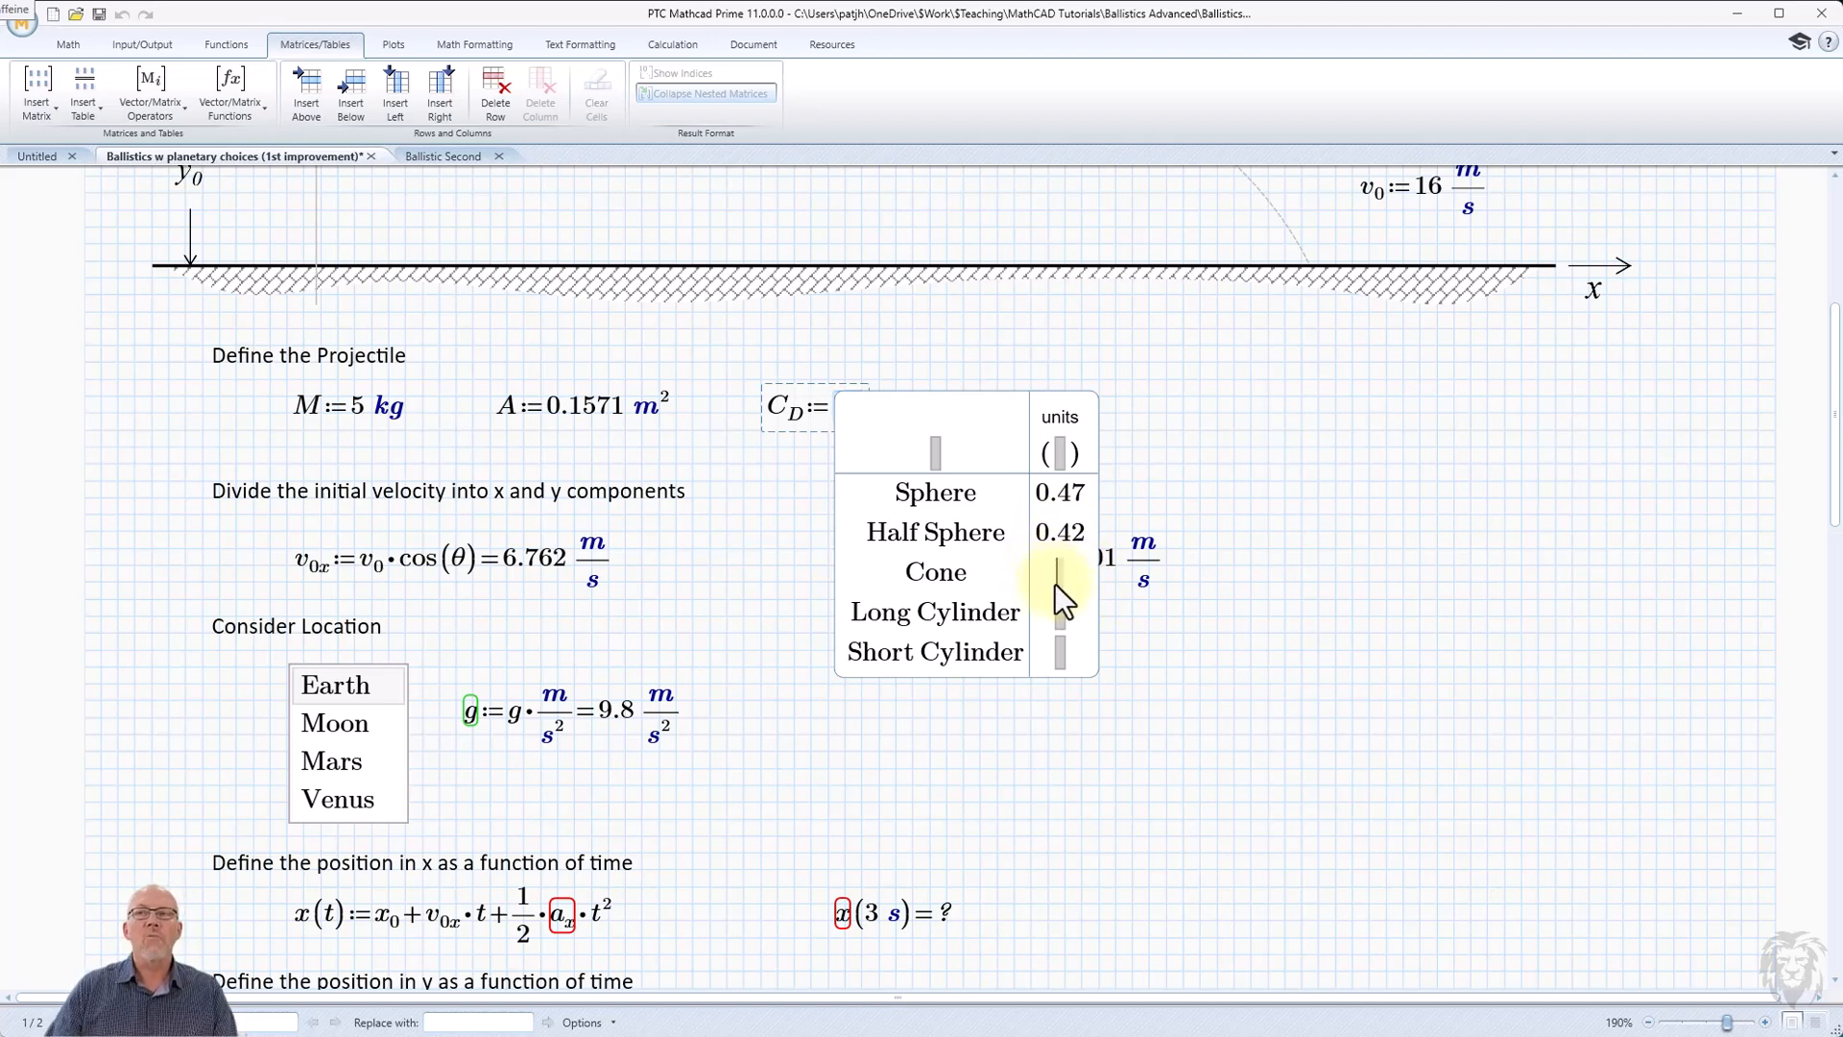
text(0.50)
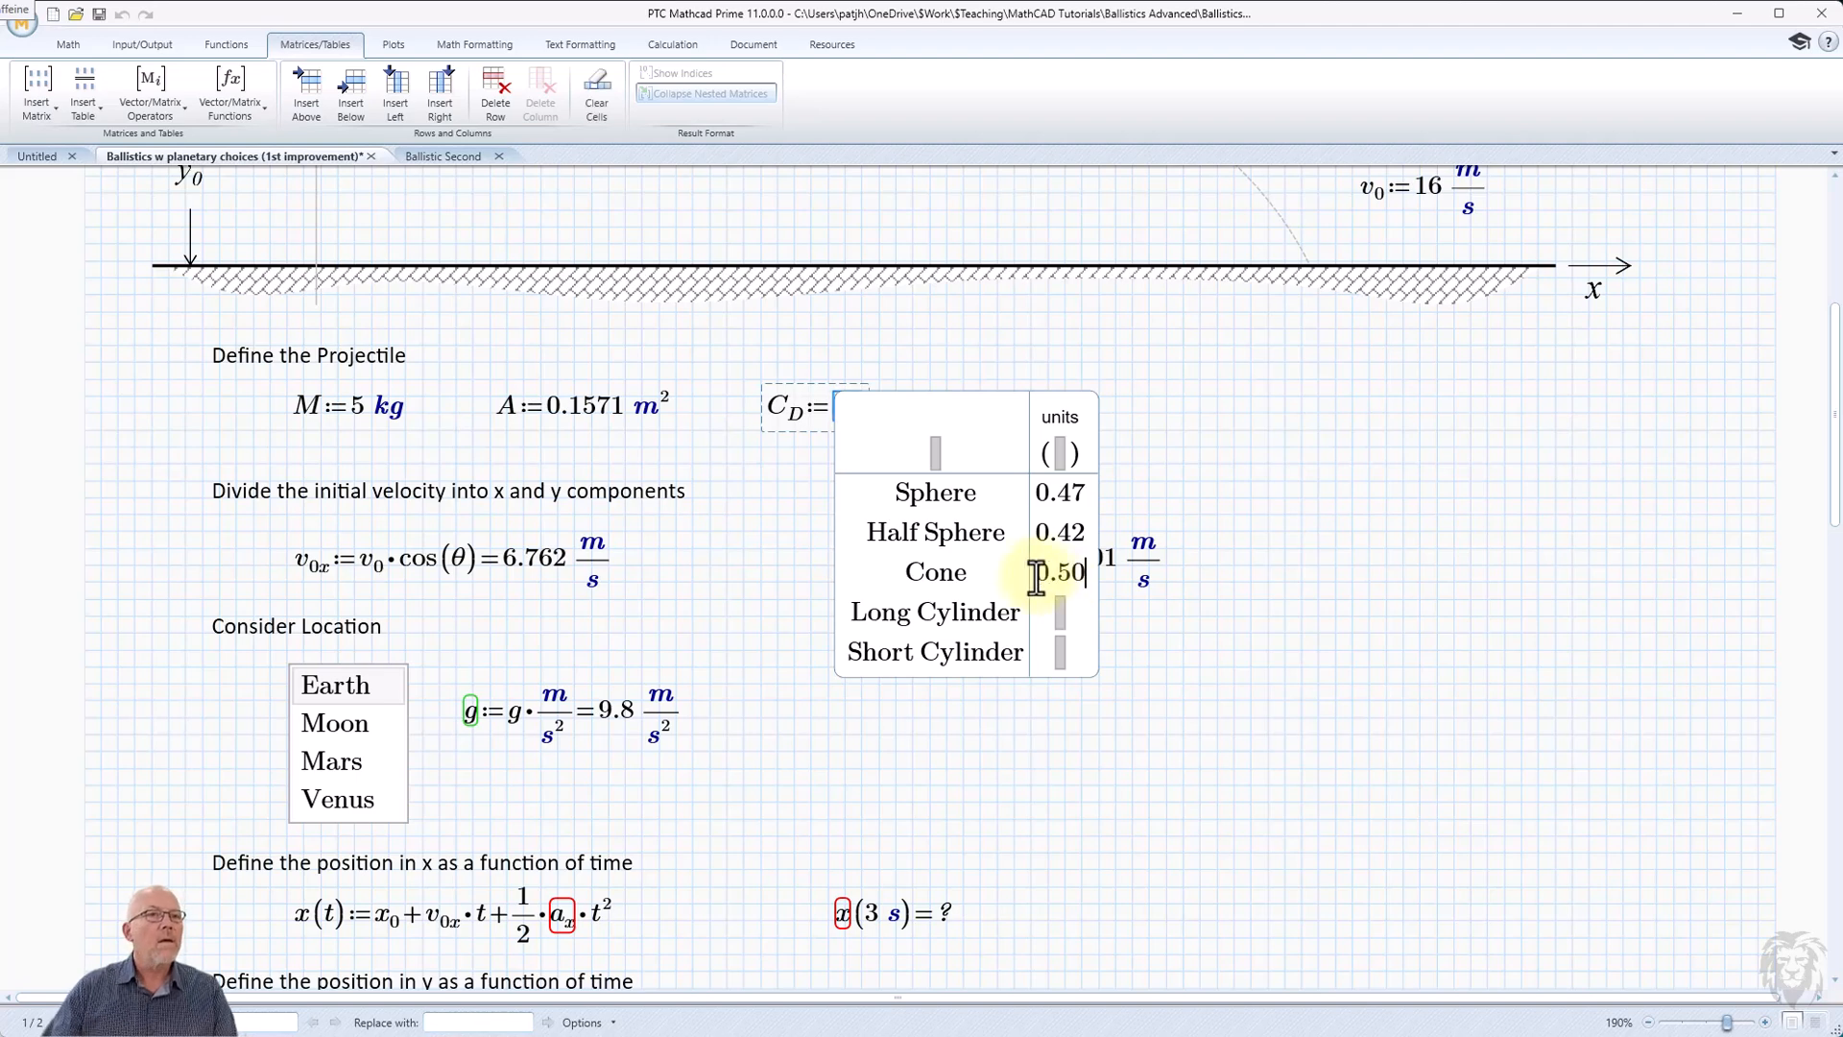
click(1056, 616)
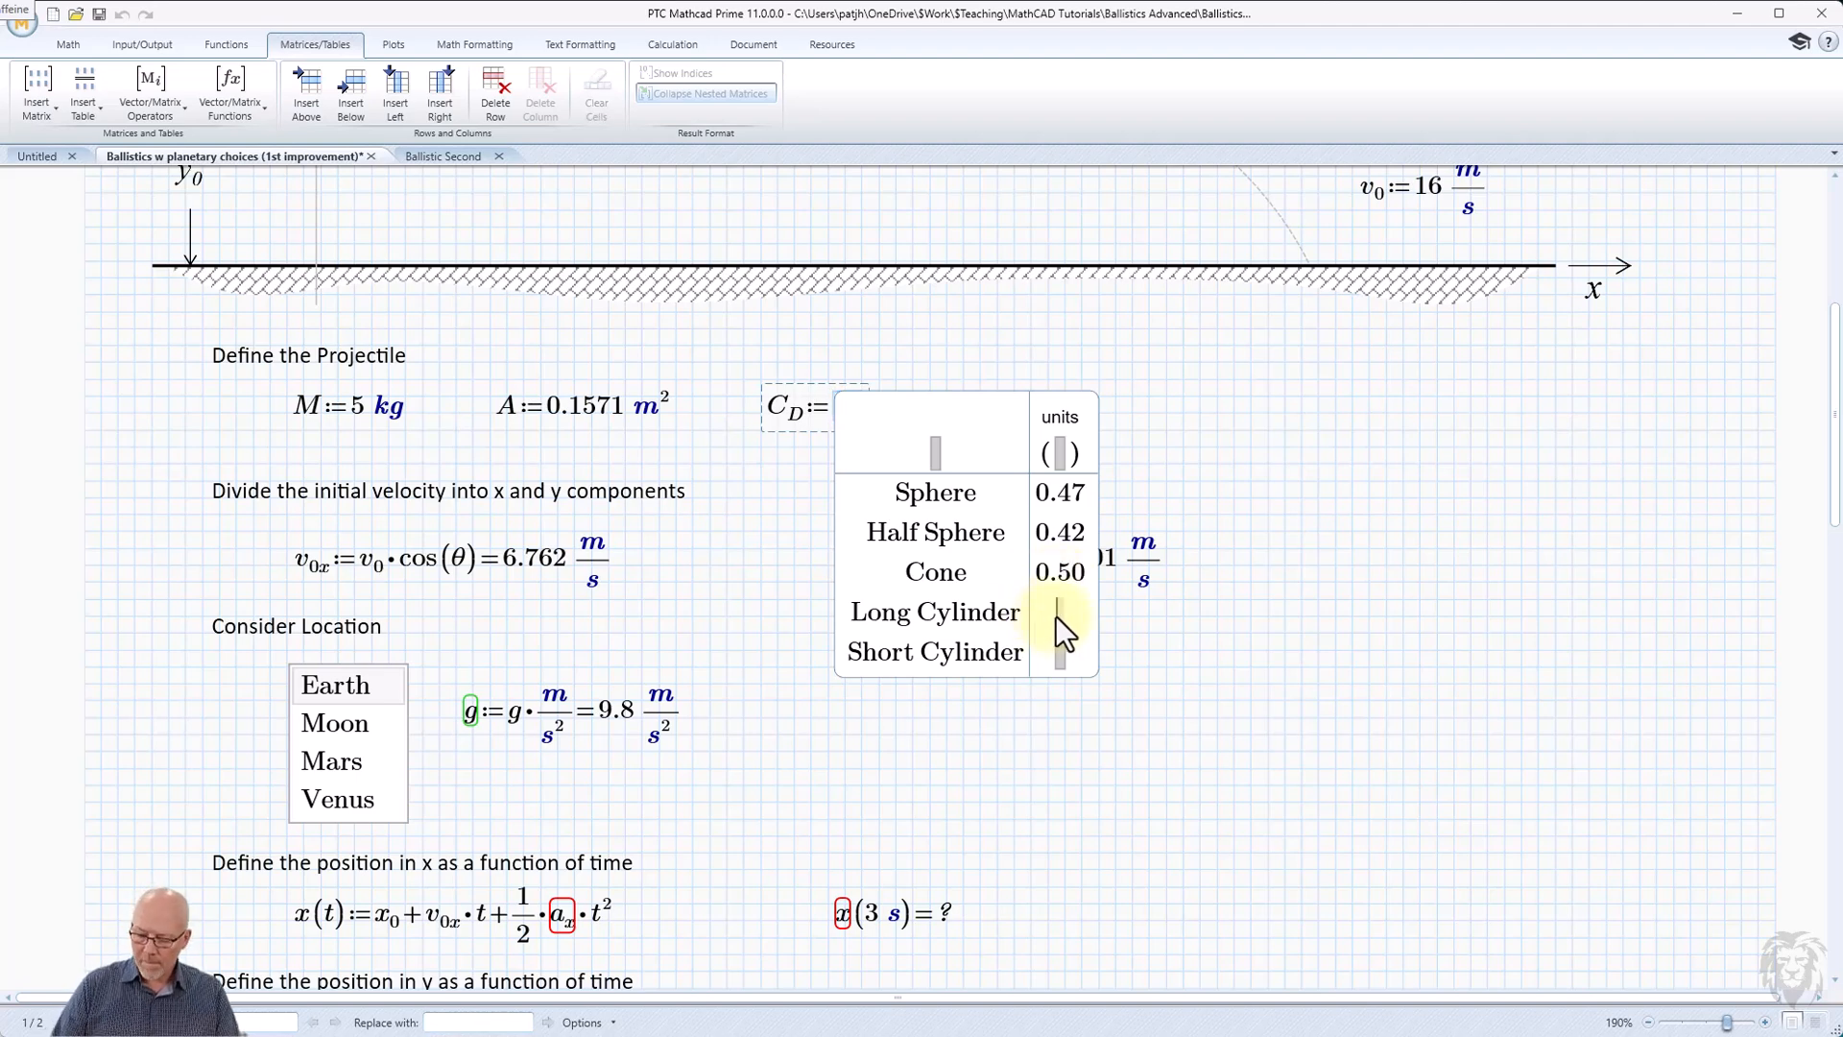
text(0.82)
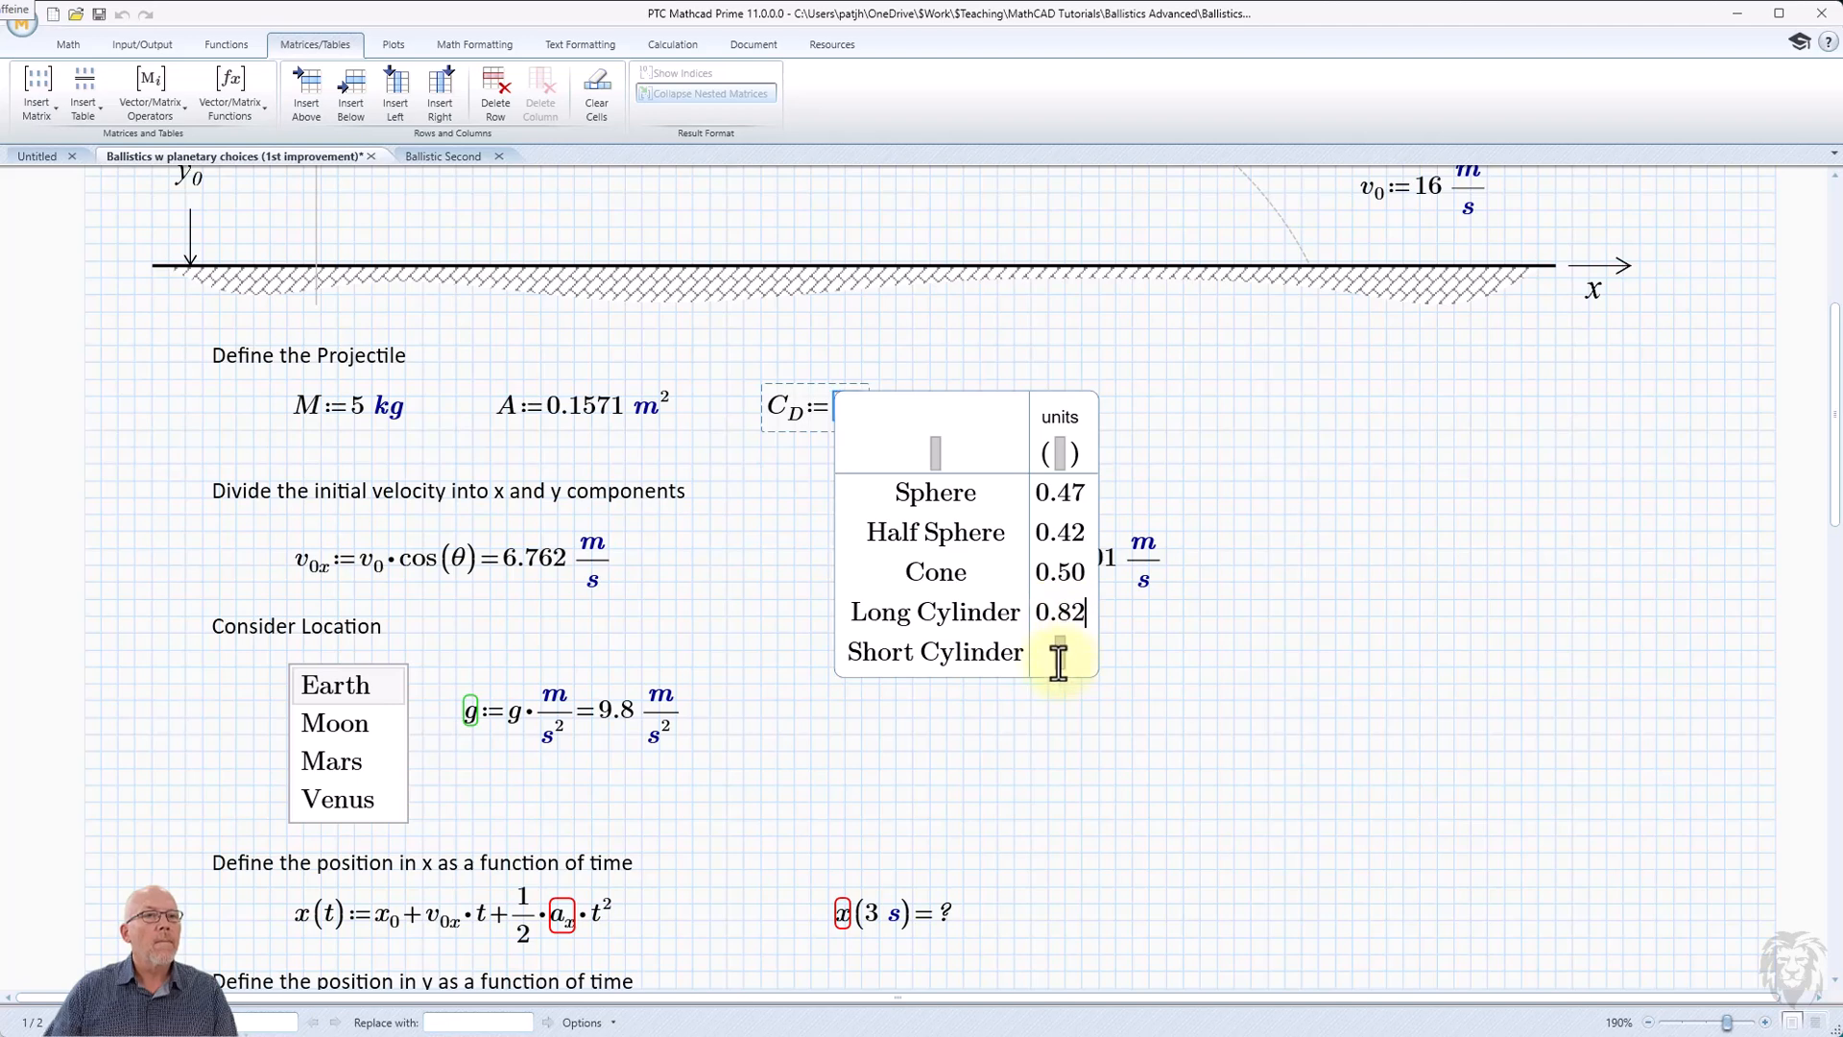
click(1061, 658)
text(1.15)
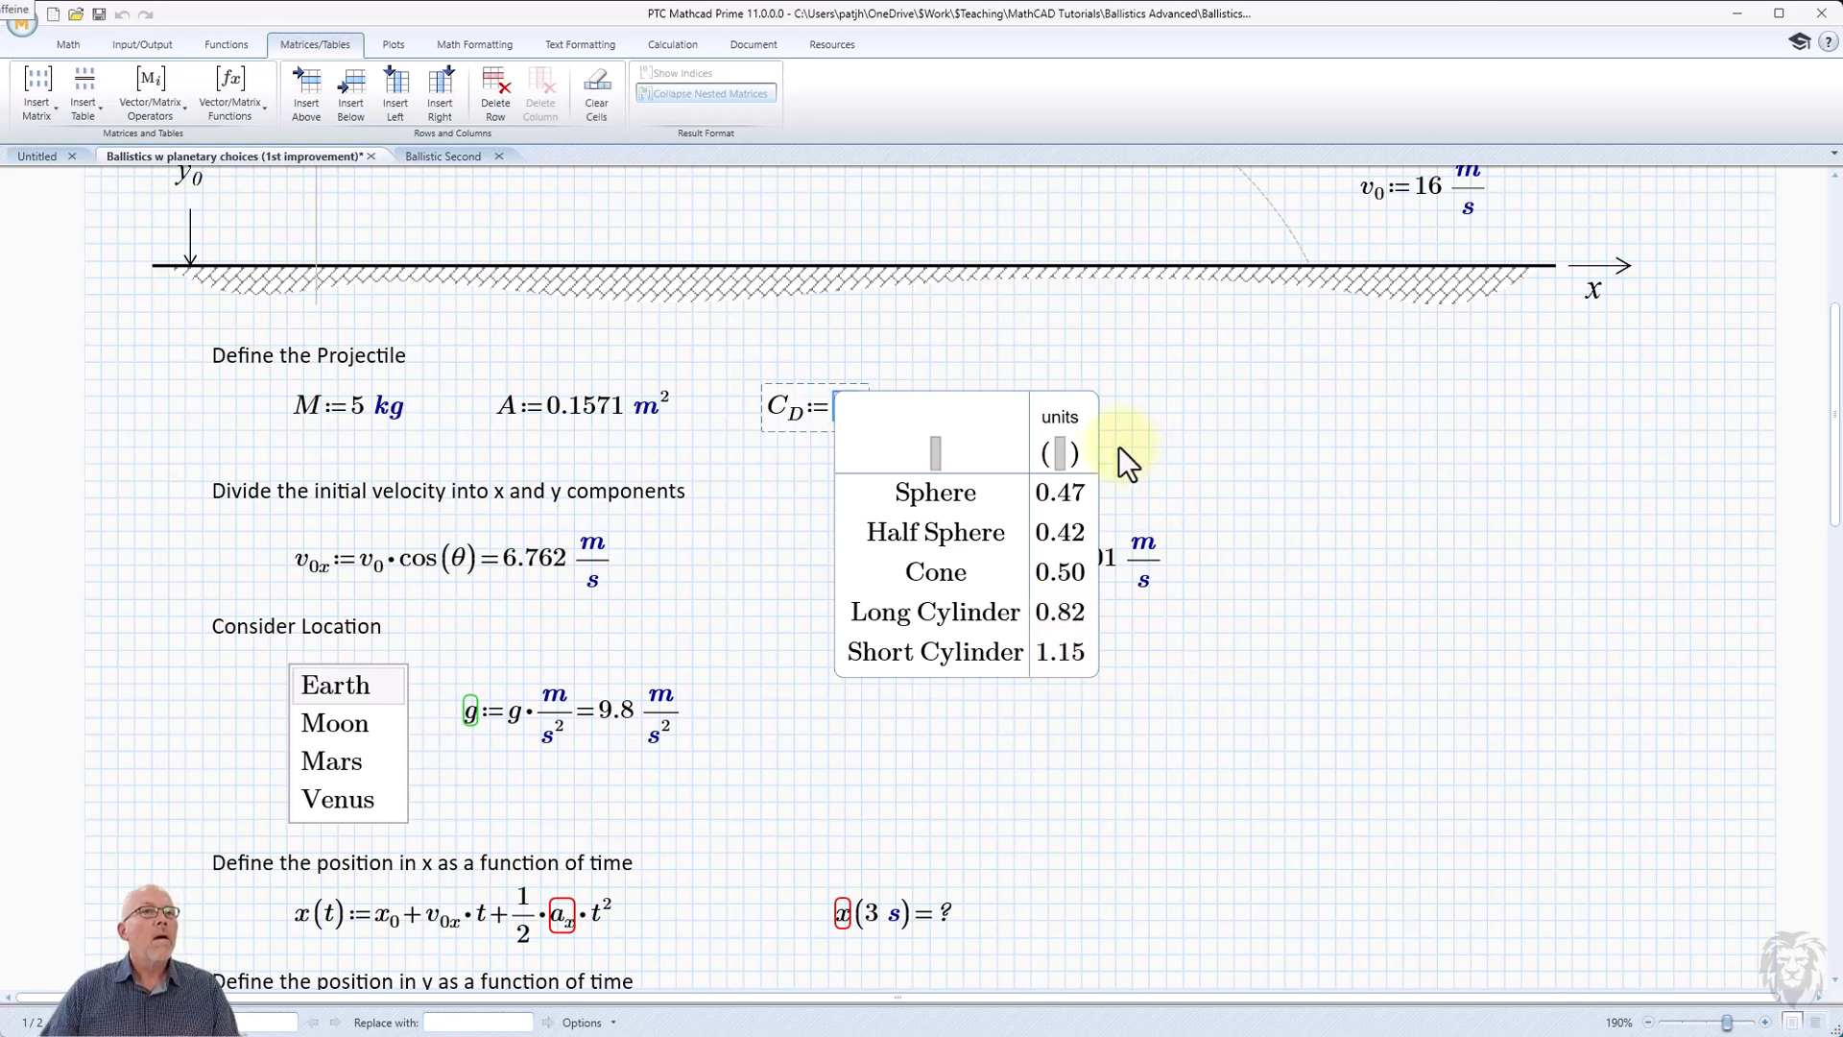
click(1247, 480)
Choose Sphere in the C_D combo box and evaluate the definition to display its numeric value.
click(1021, 407)
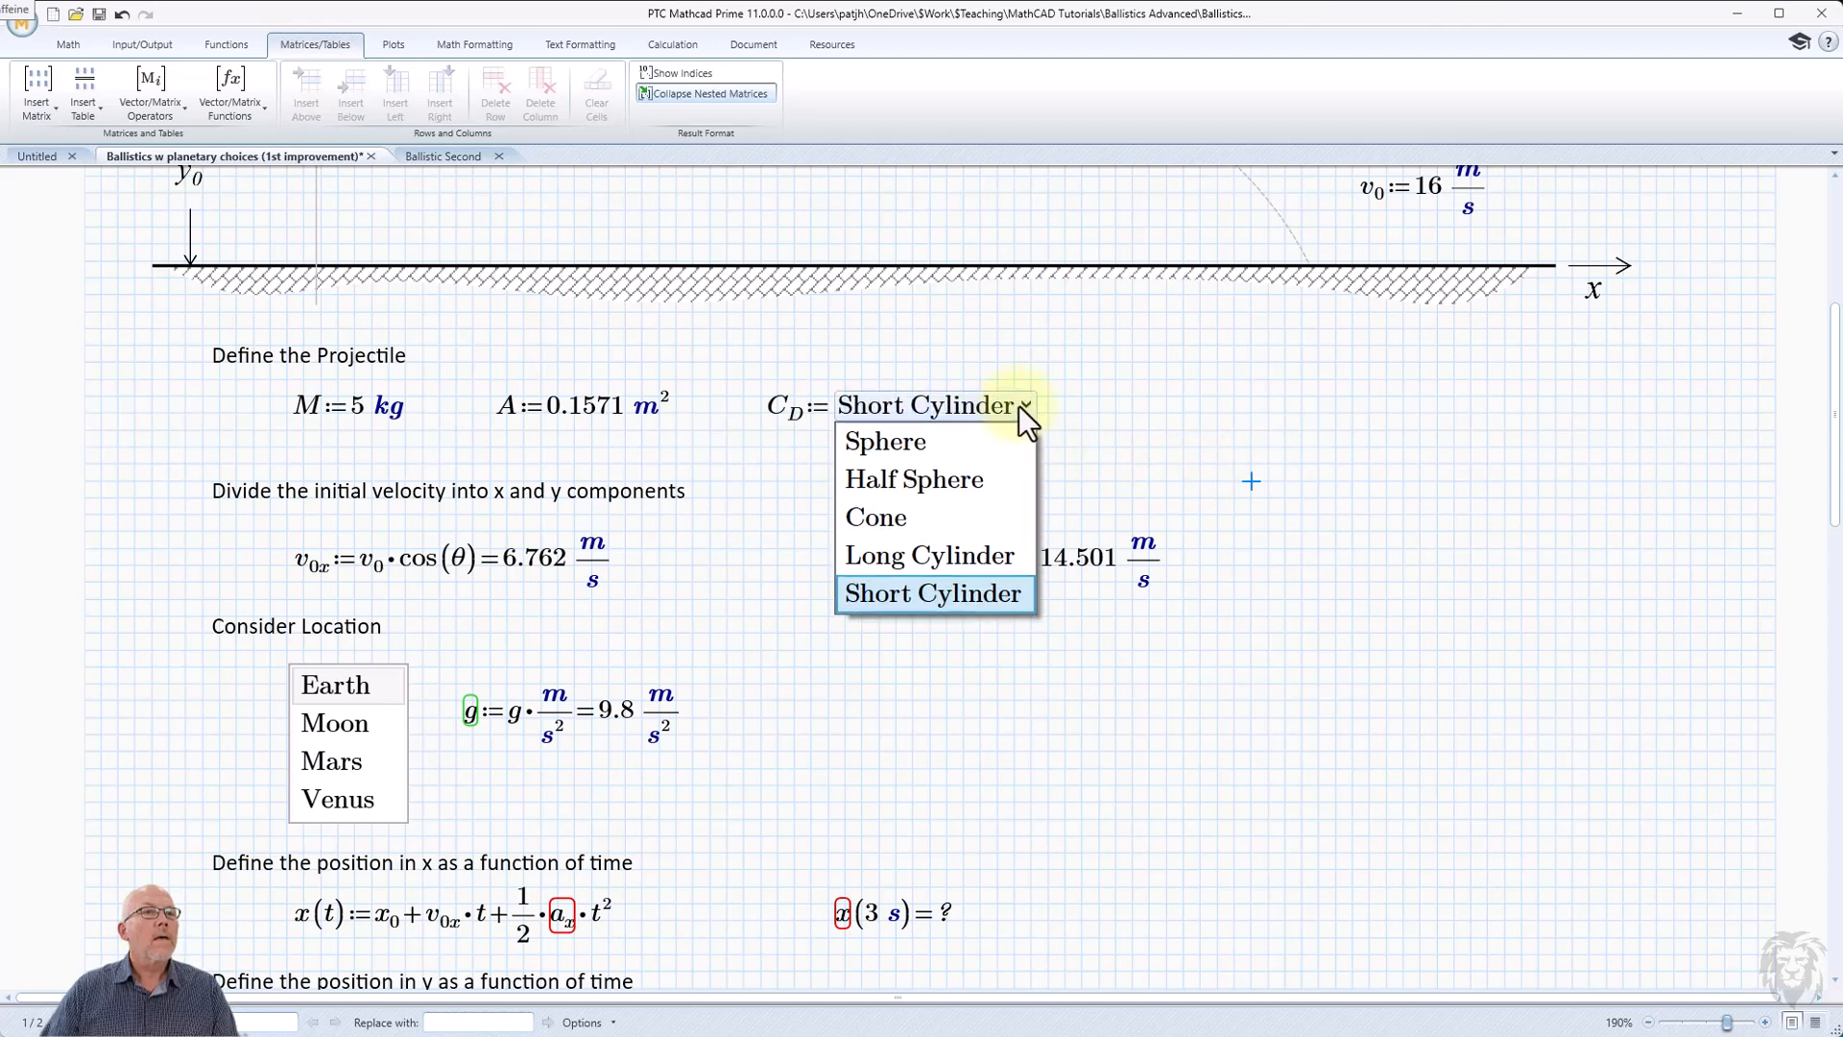
click(949, 451)
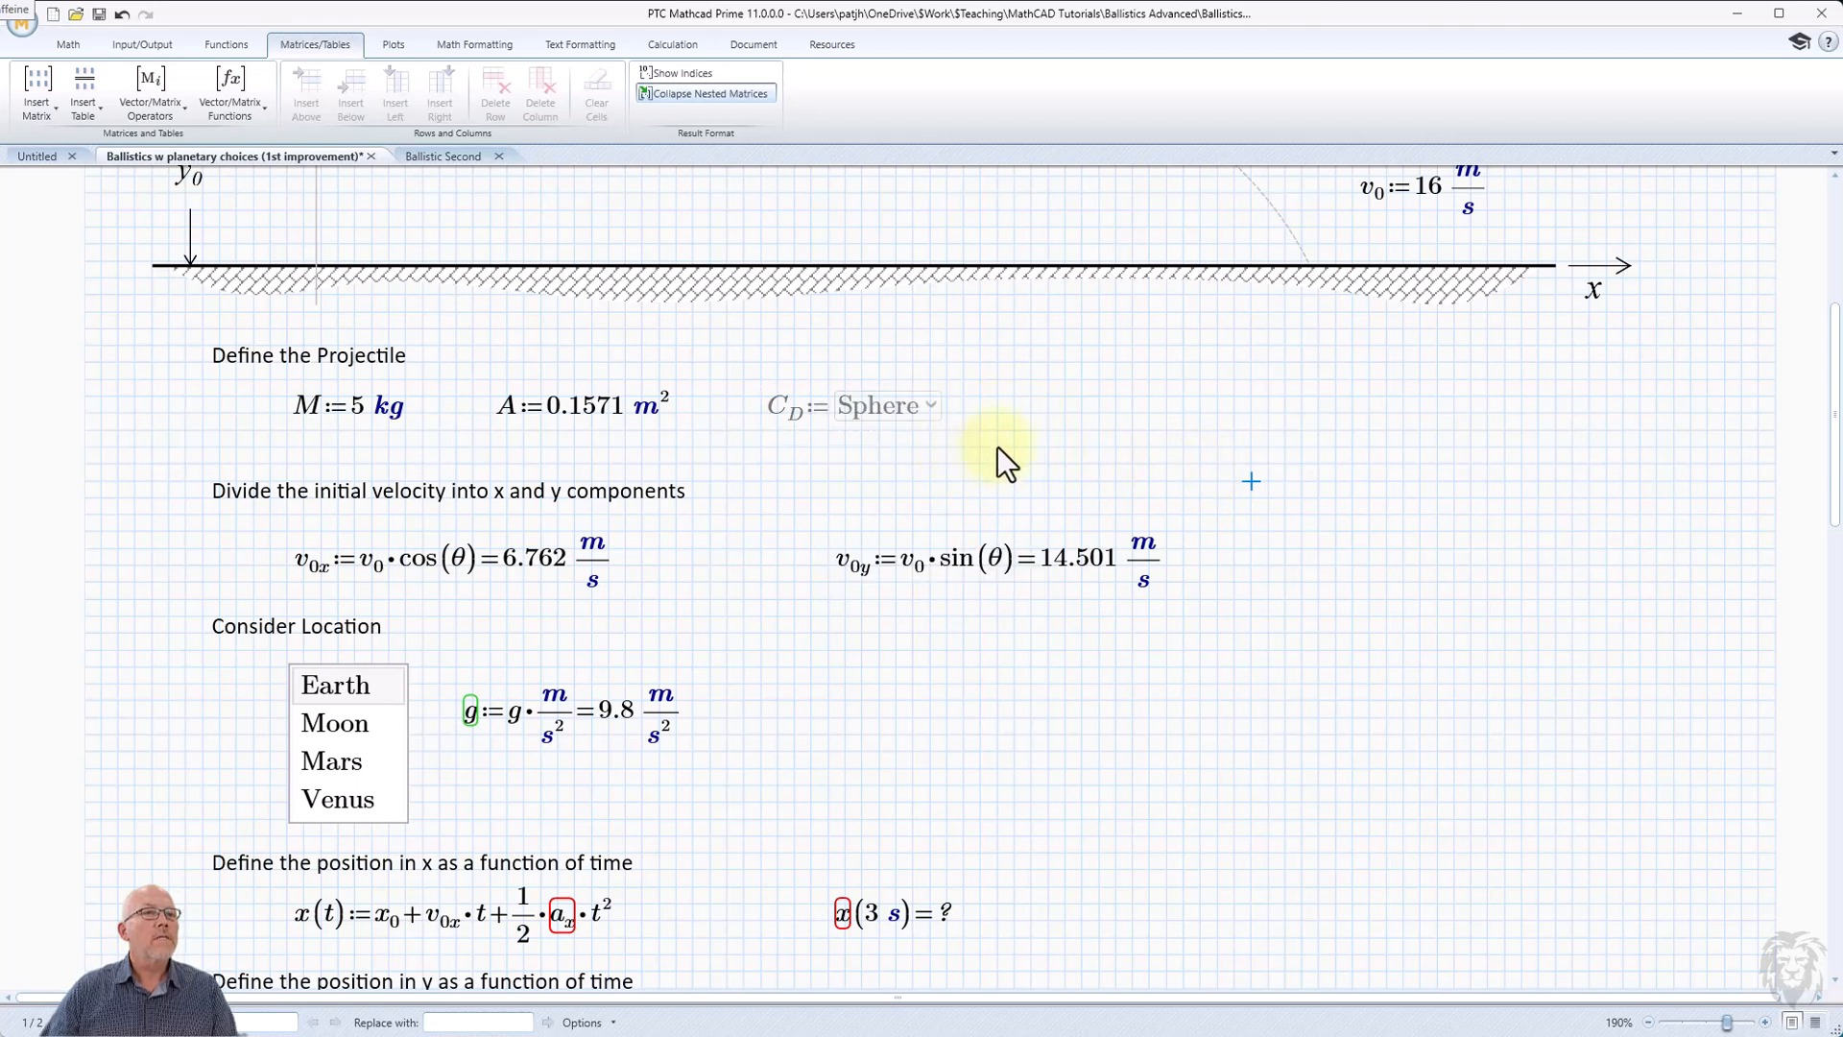
click(940, 407)
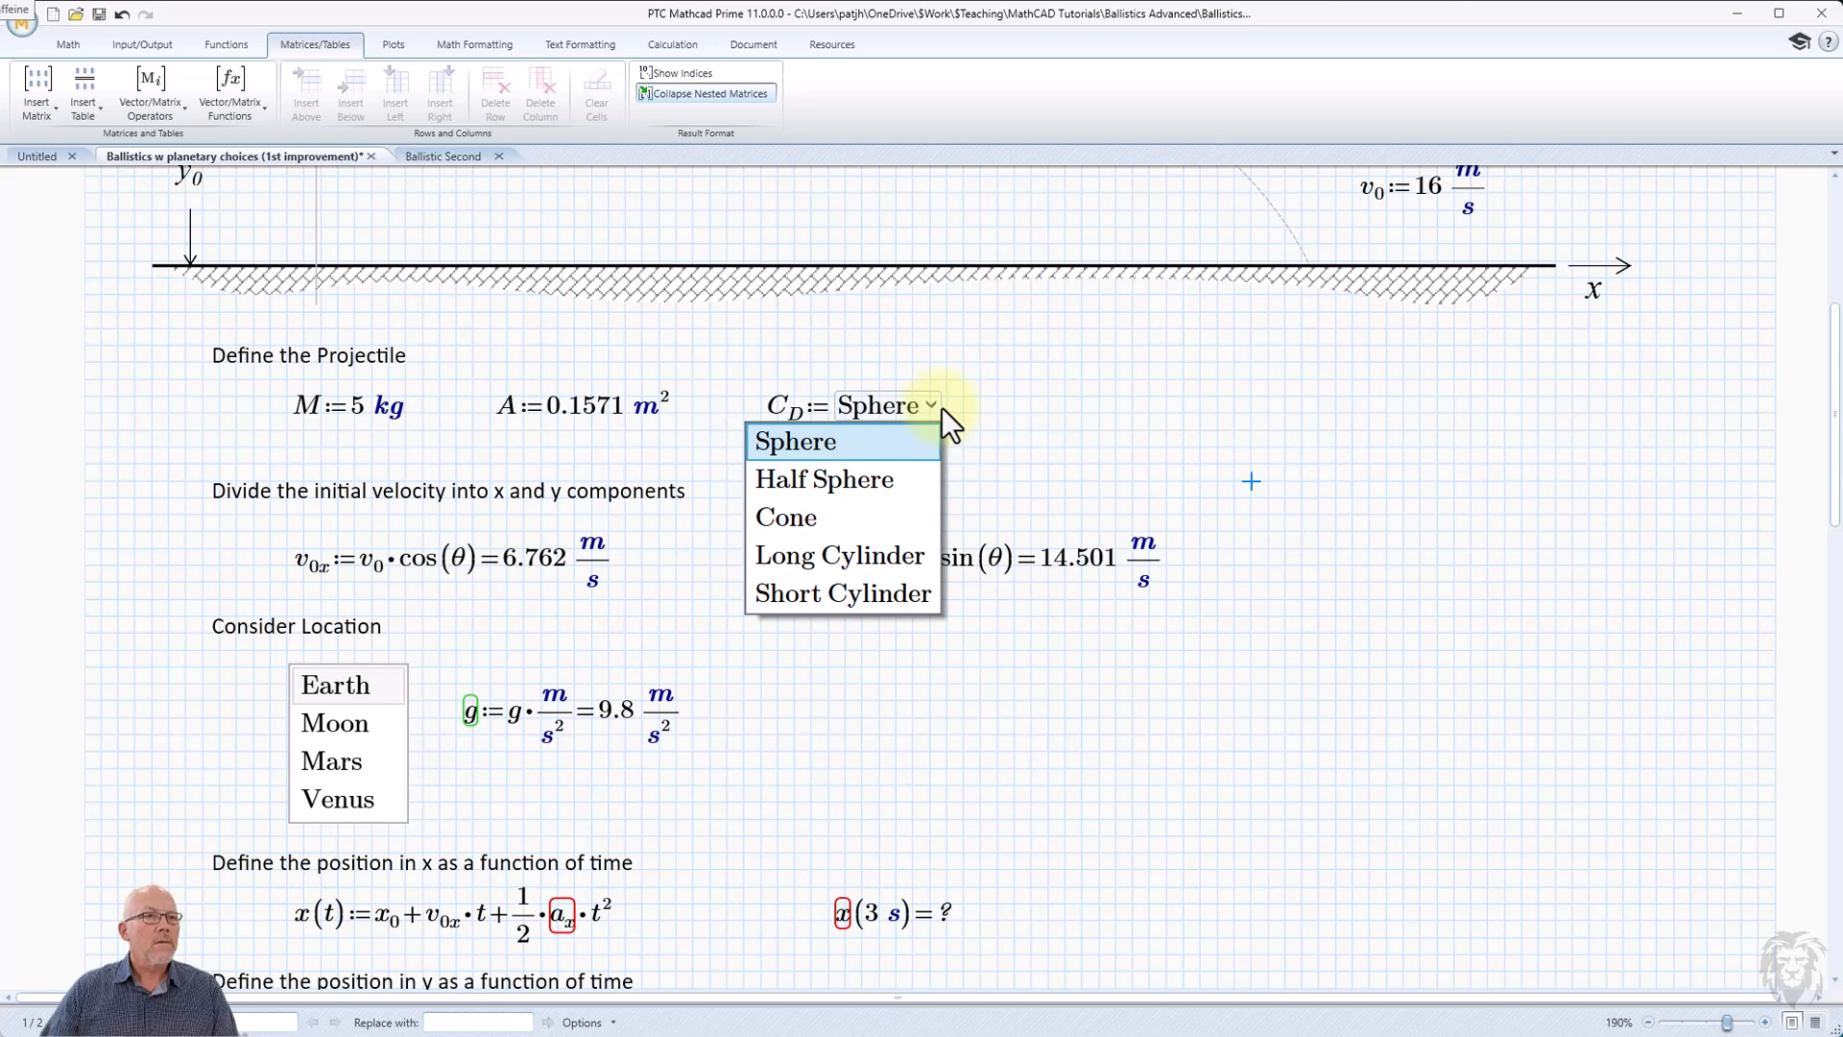
click(941, 407)
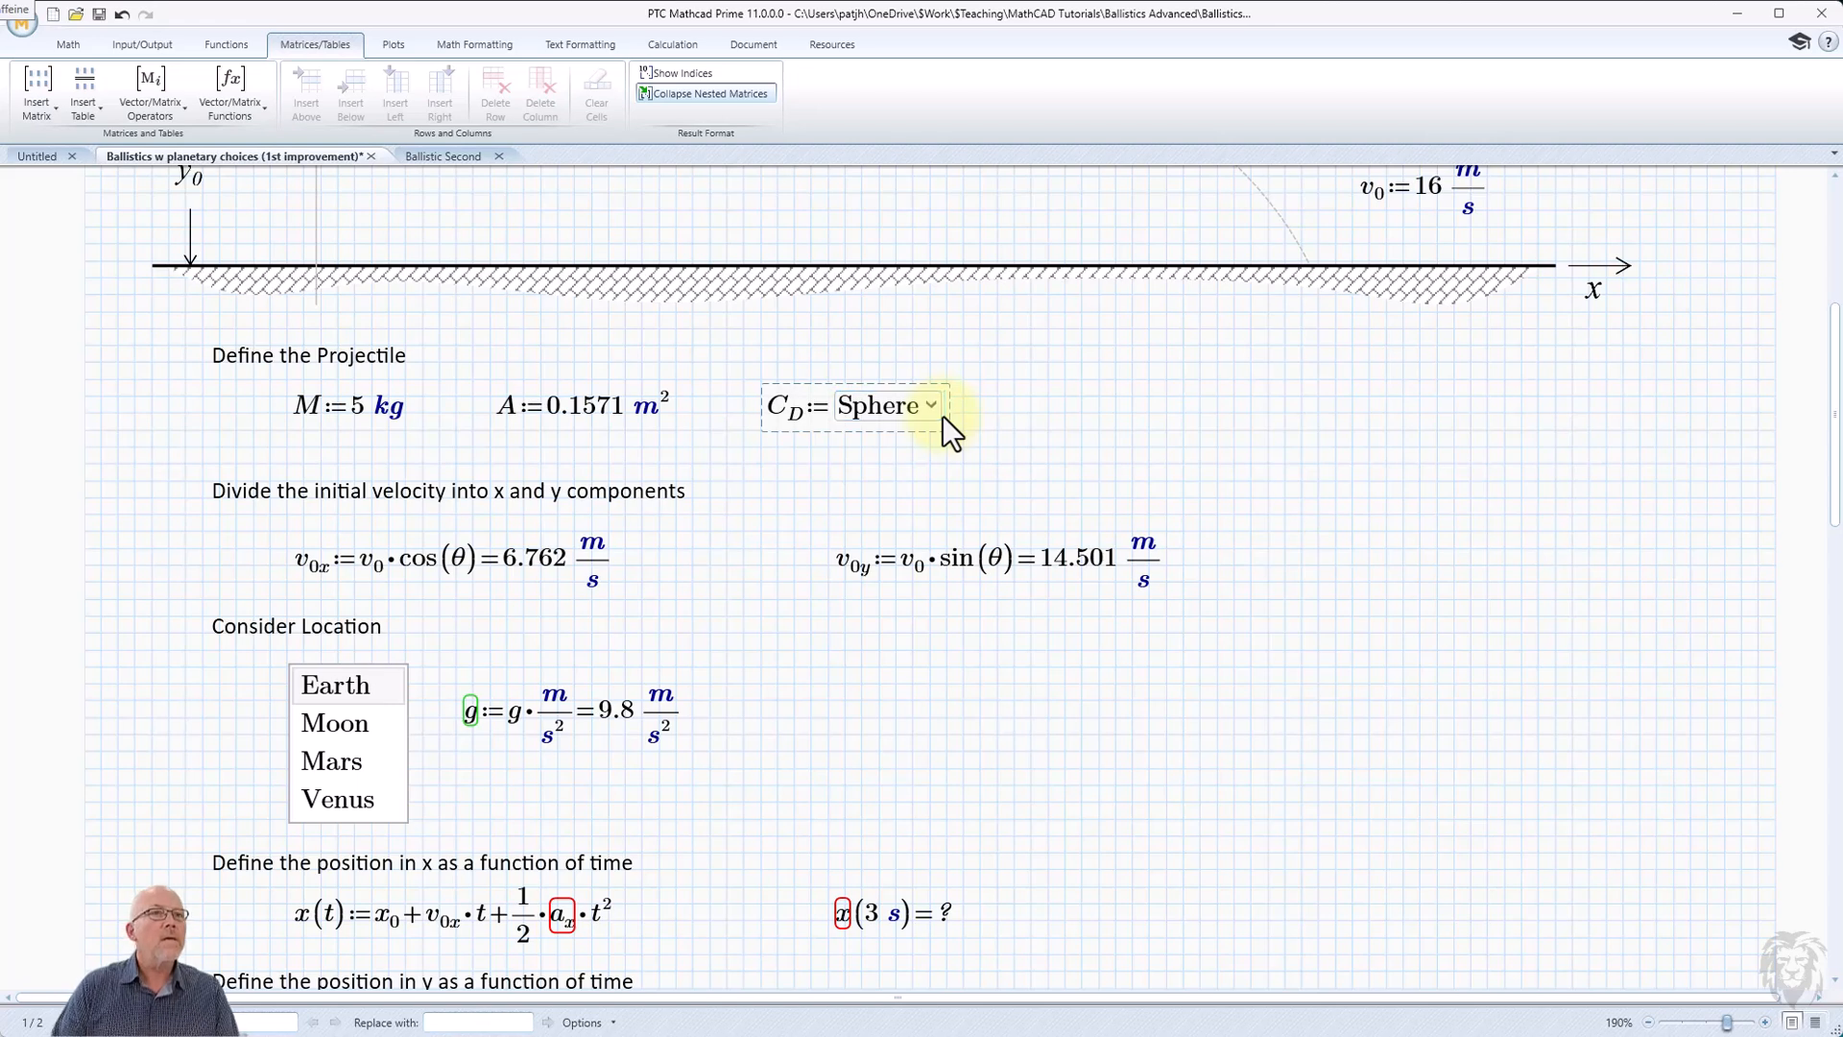
text(=0.47)
click(1183, 397)
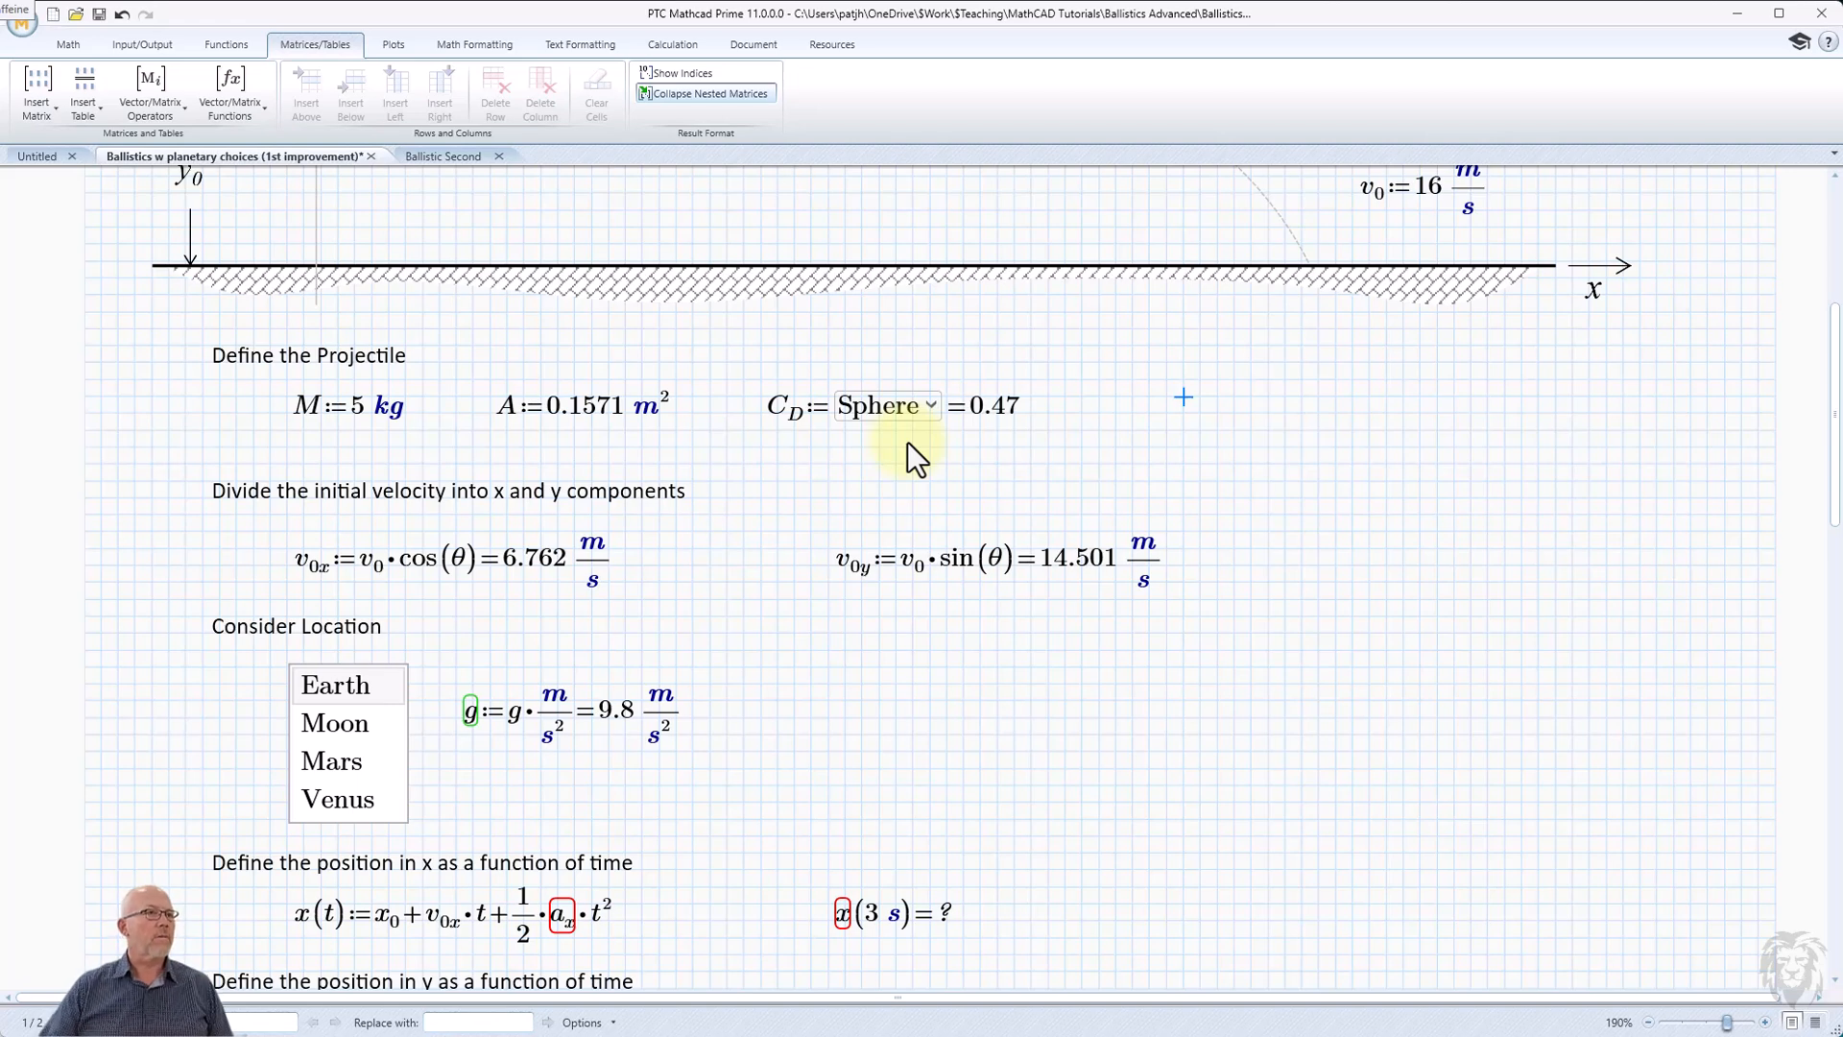
Remove the extra blank space between the projectile definitions and the velocity components heading.
click(253, 461)
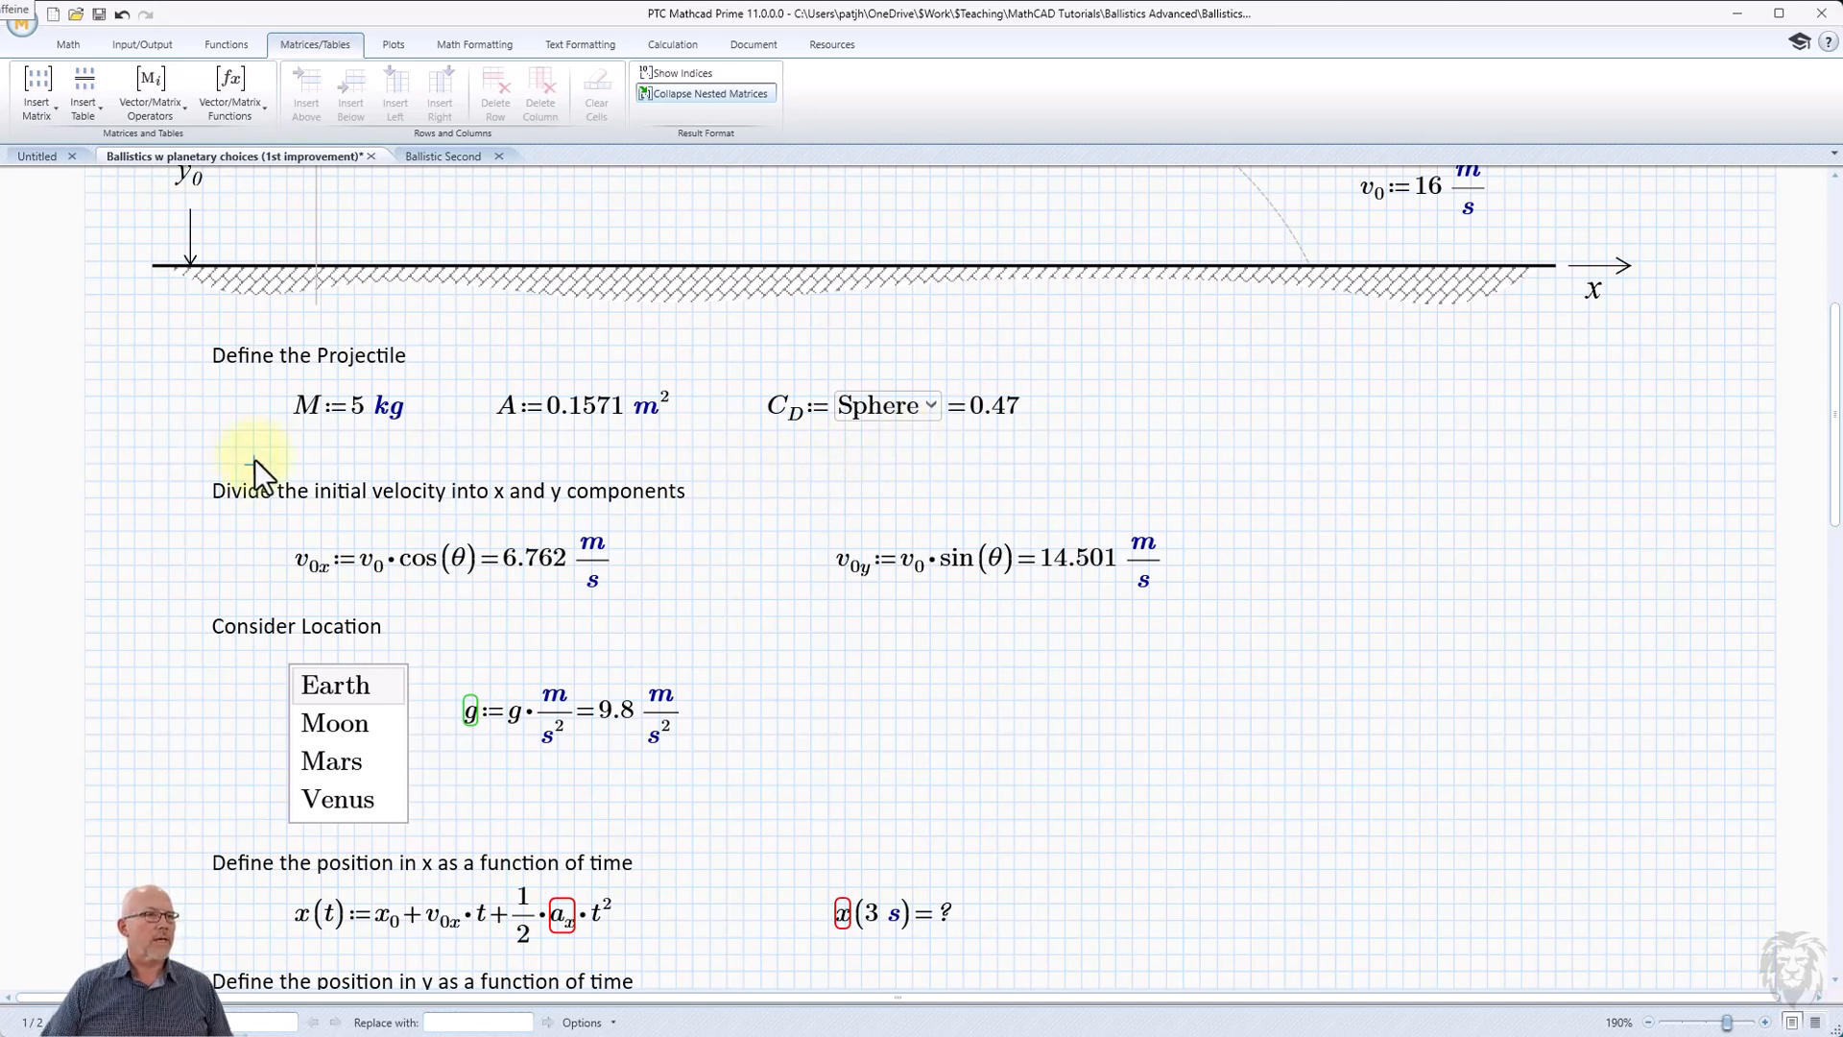
key(BackSpace)
key(BackSpace)
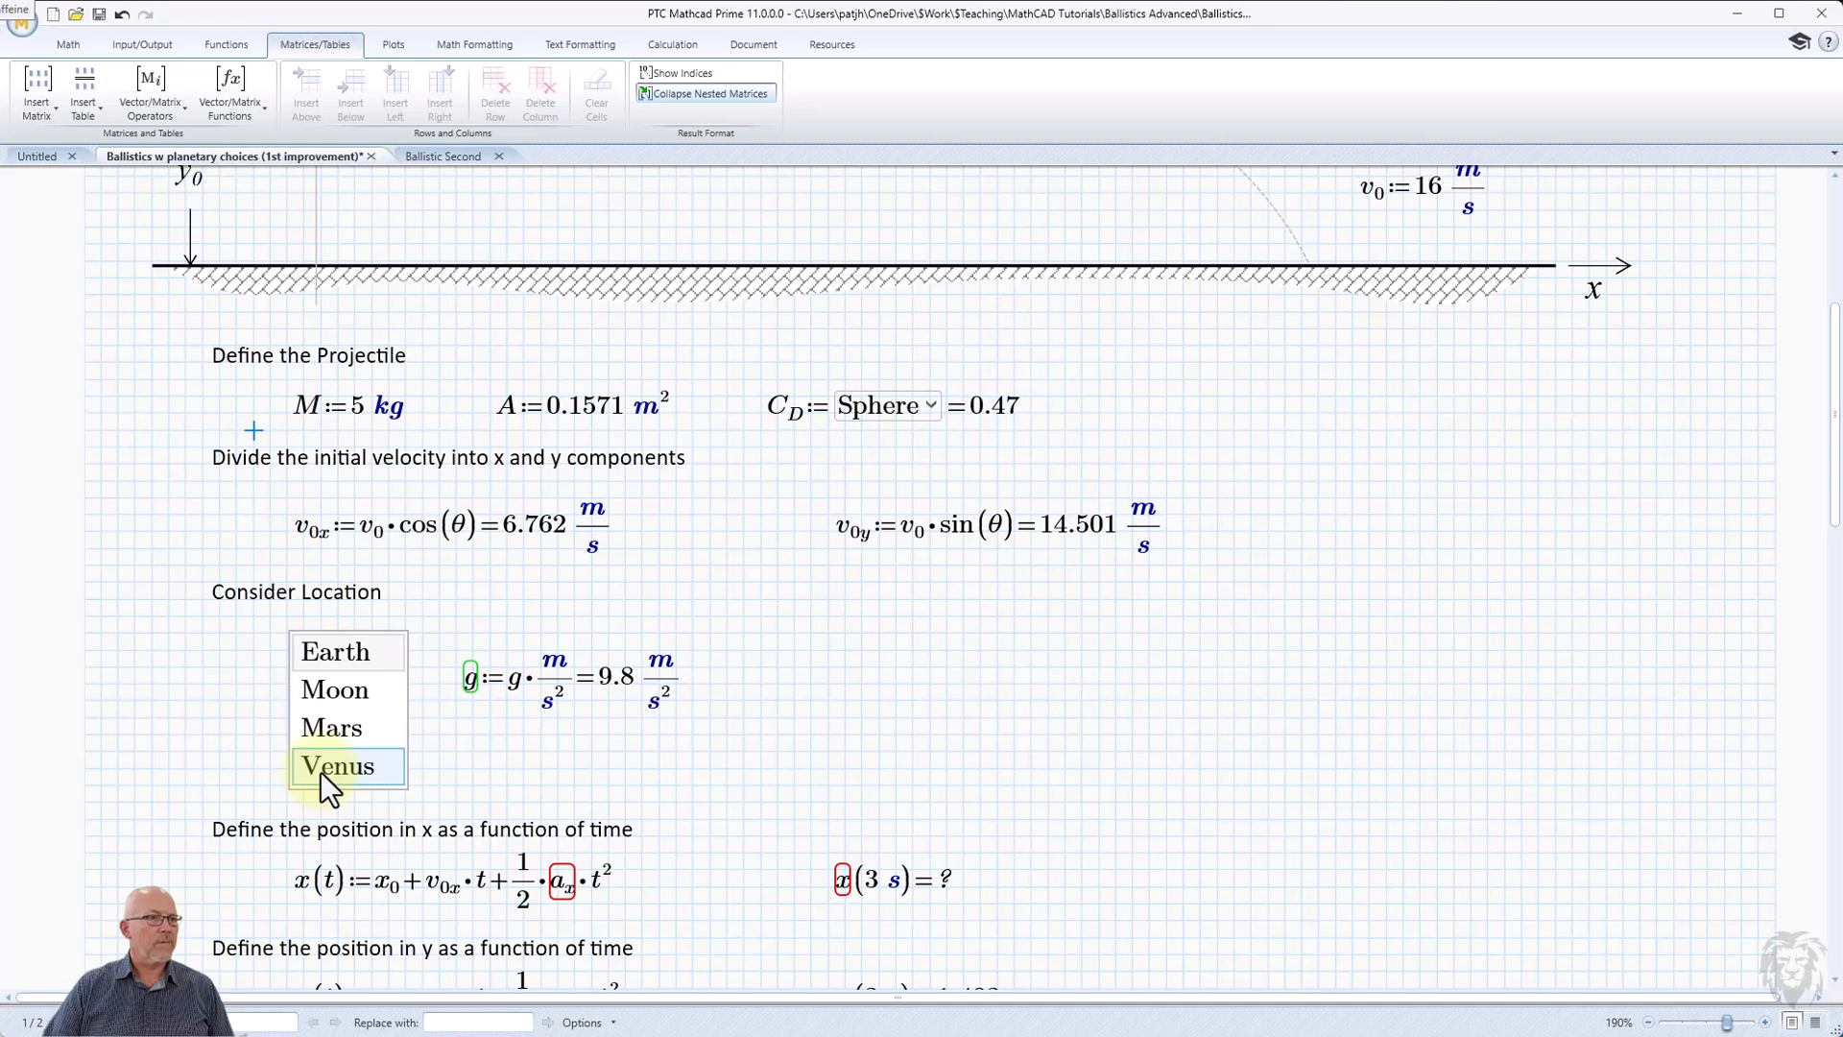
Move the g unit equation lower beside the location list box and add three blank lines above the x position heading.
click(584, 648)
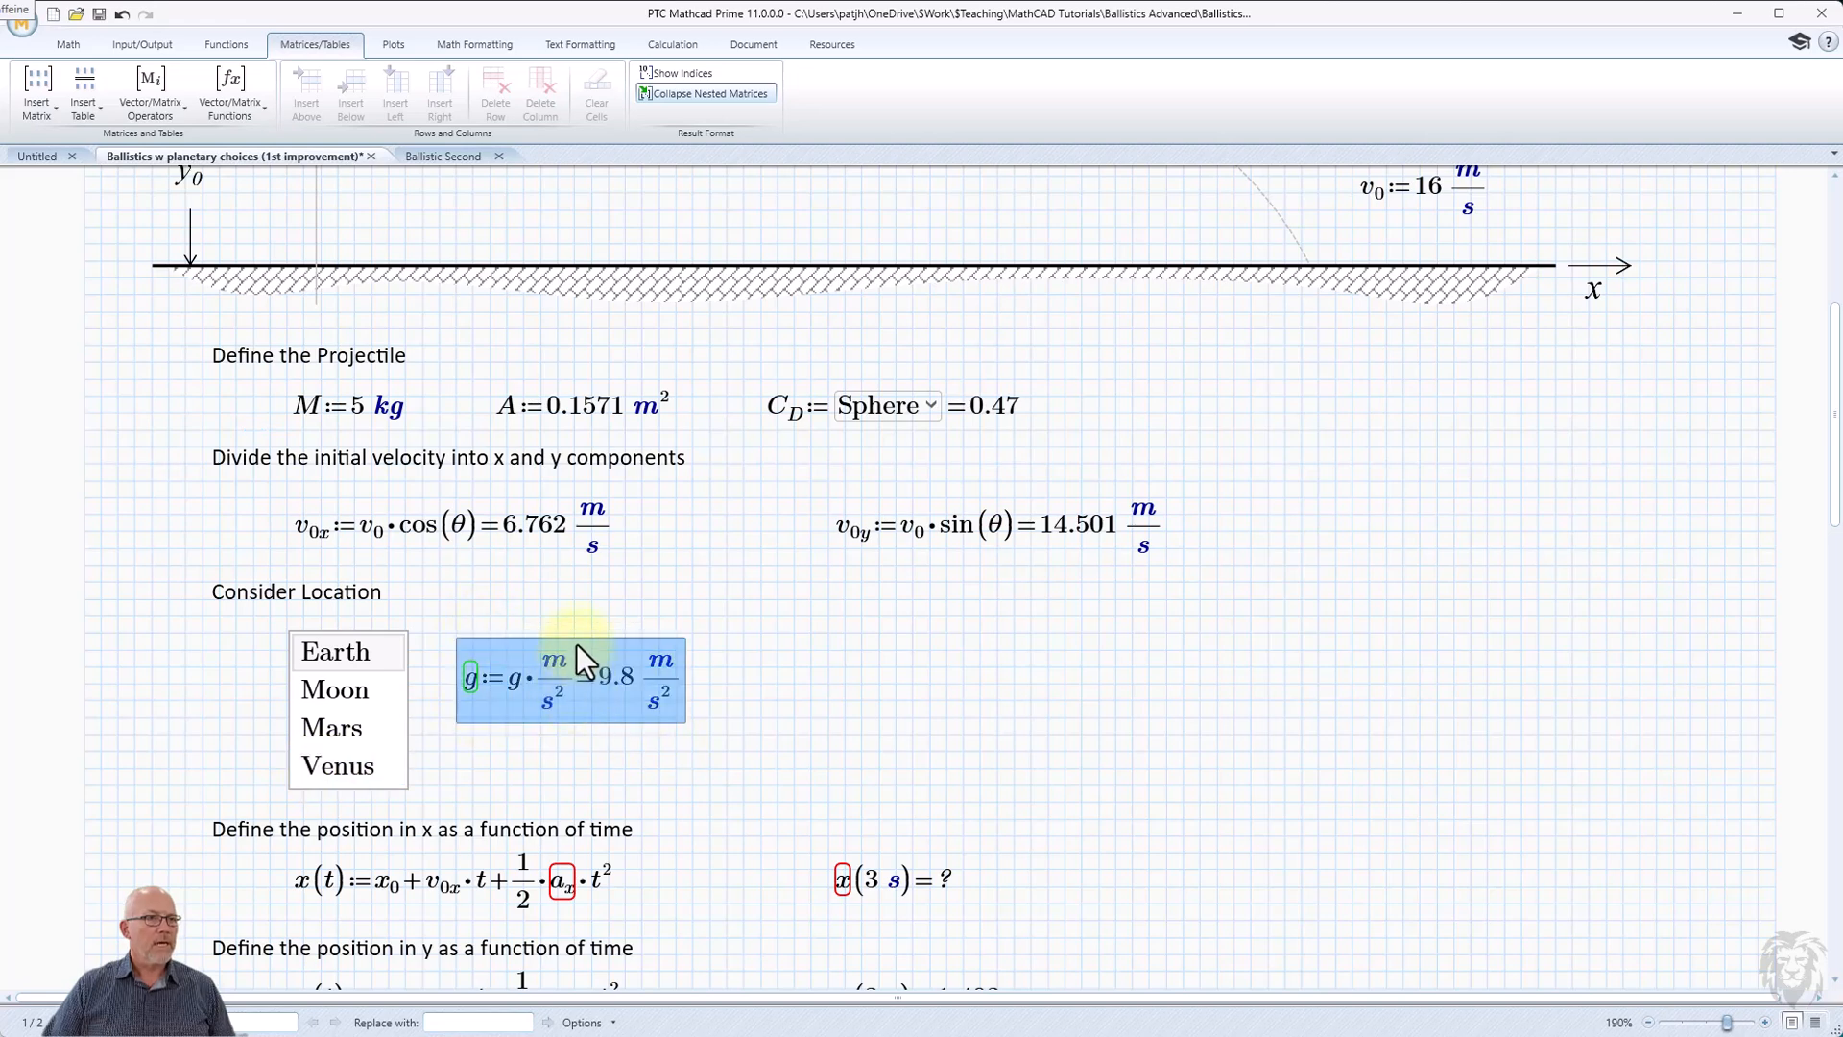
drag(578, 635, 557, 711)
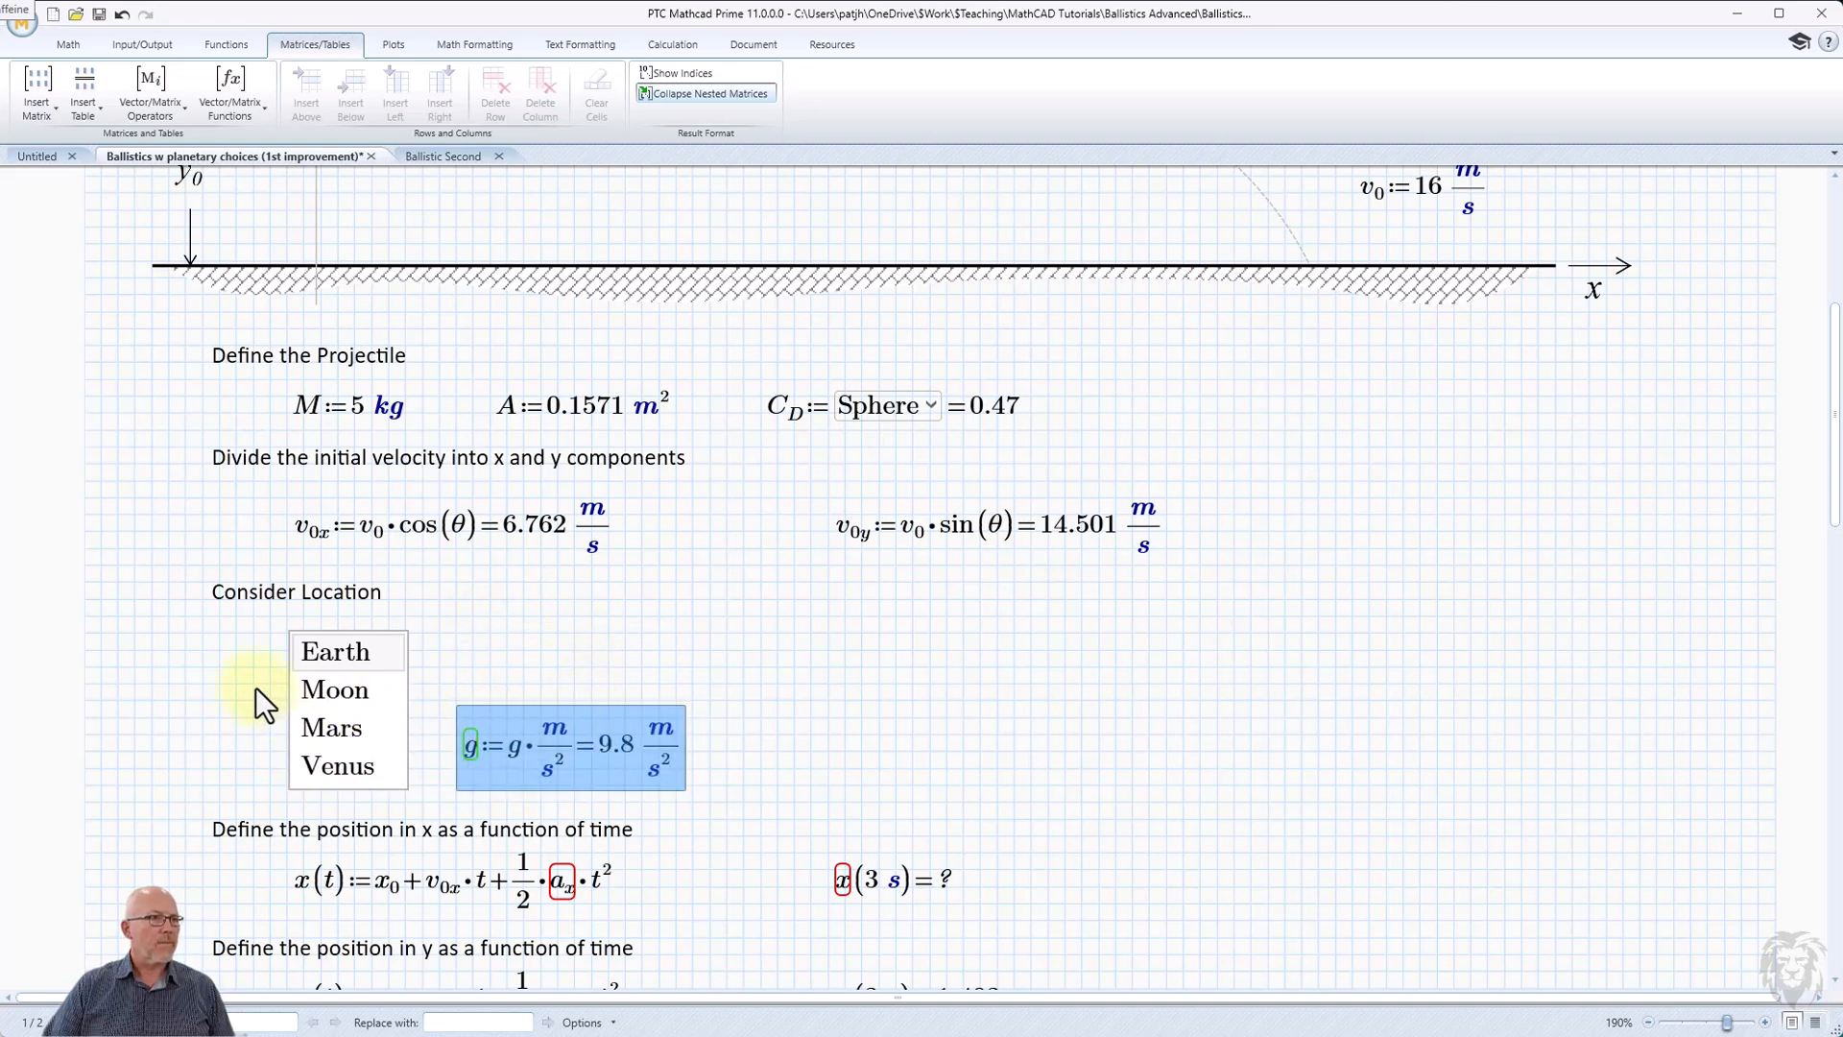
click(244, 802)
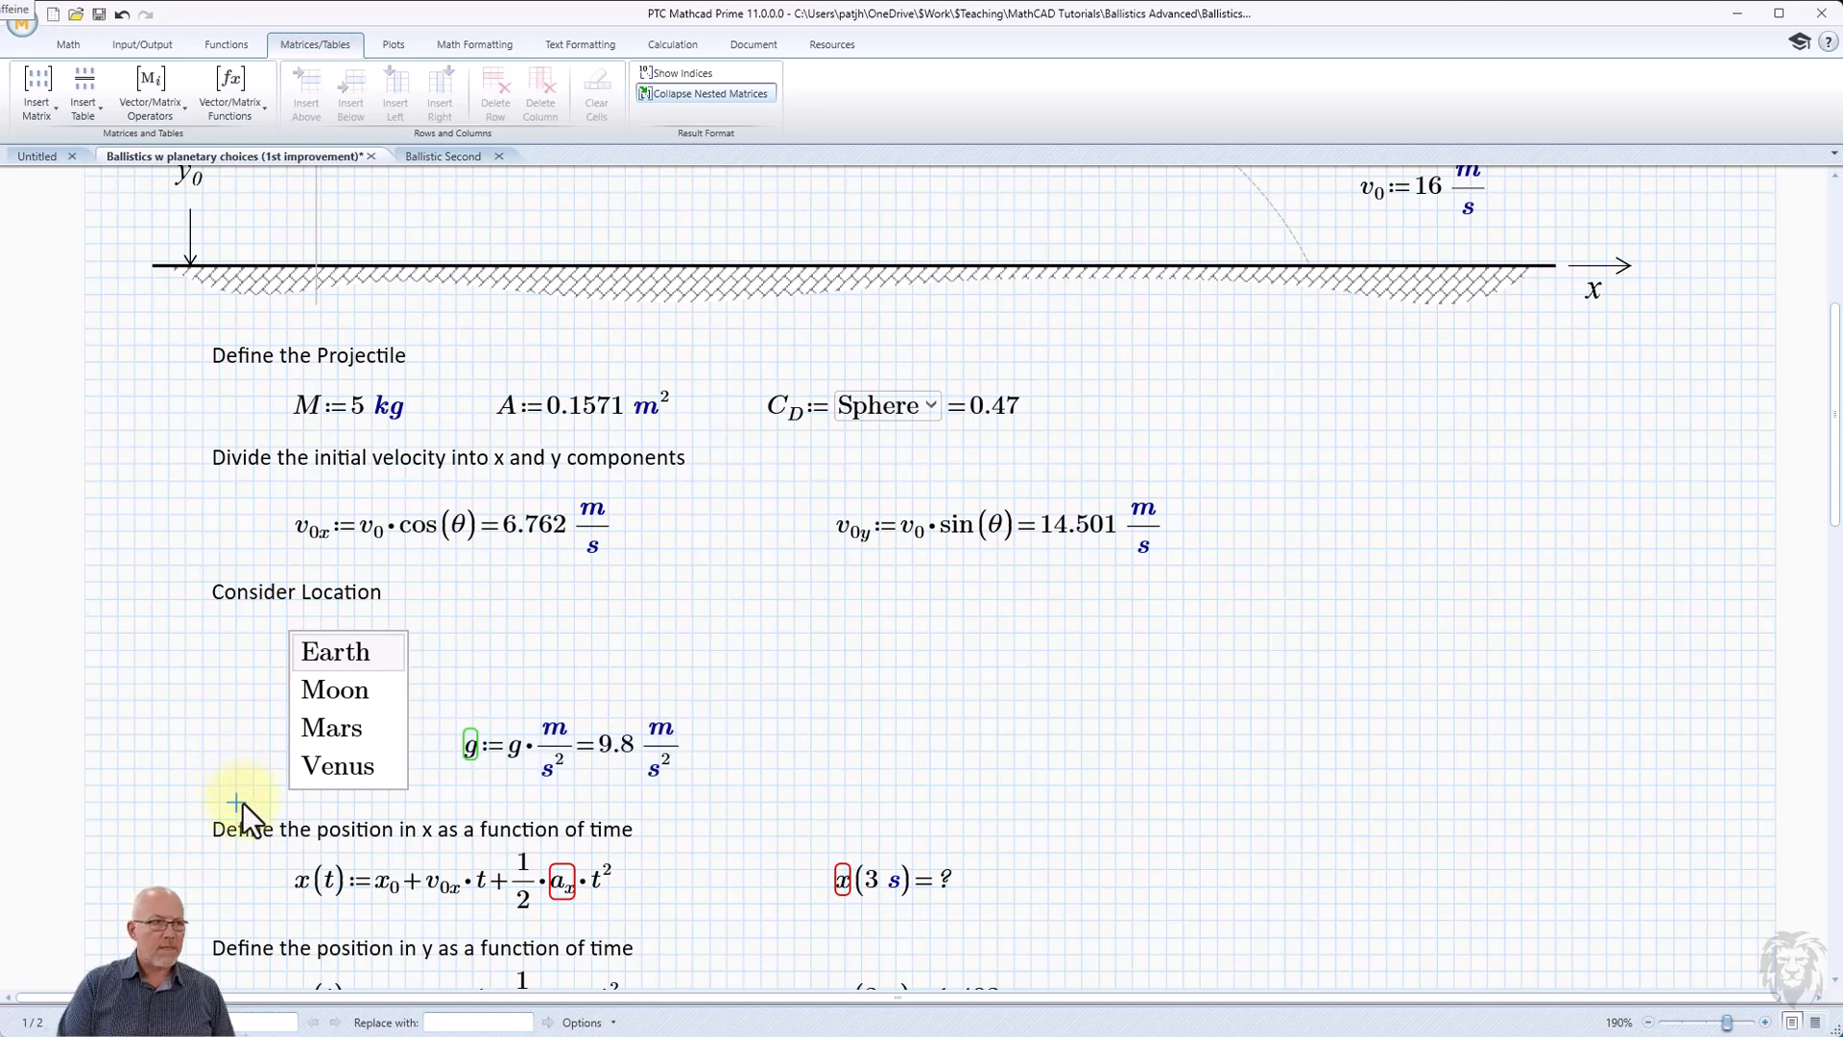
key(Return)
key(Return)
key(Return)
key(Return)
key(Return)
key(Return)
key(Return)
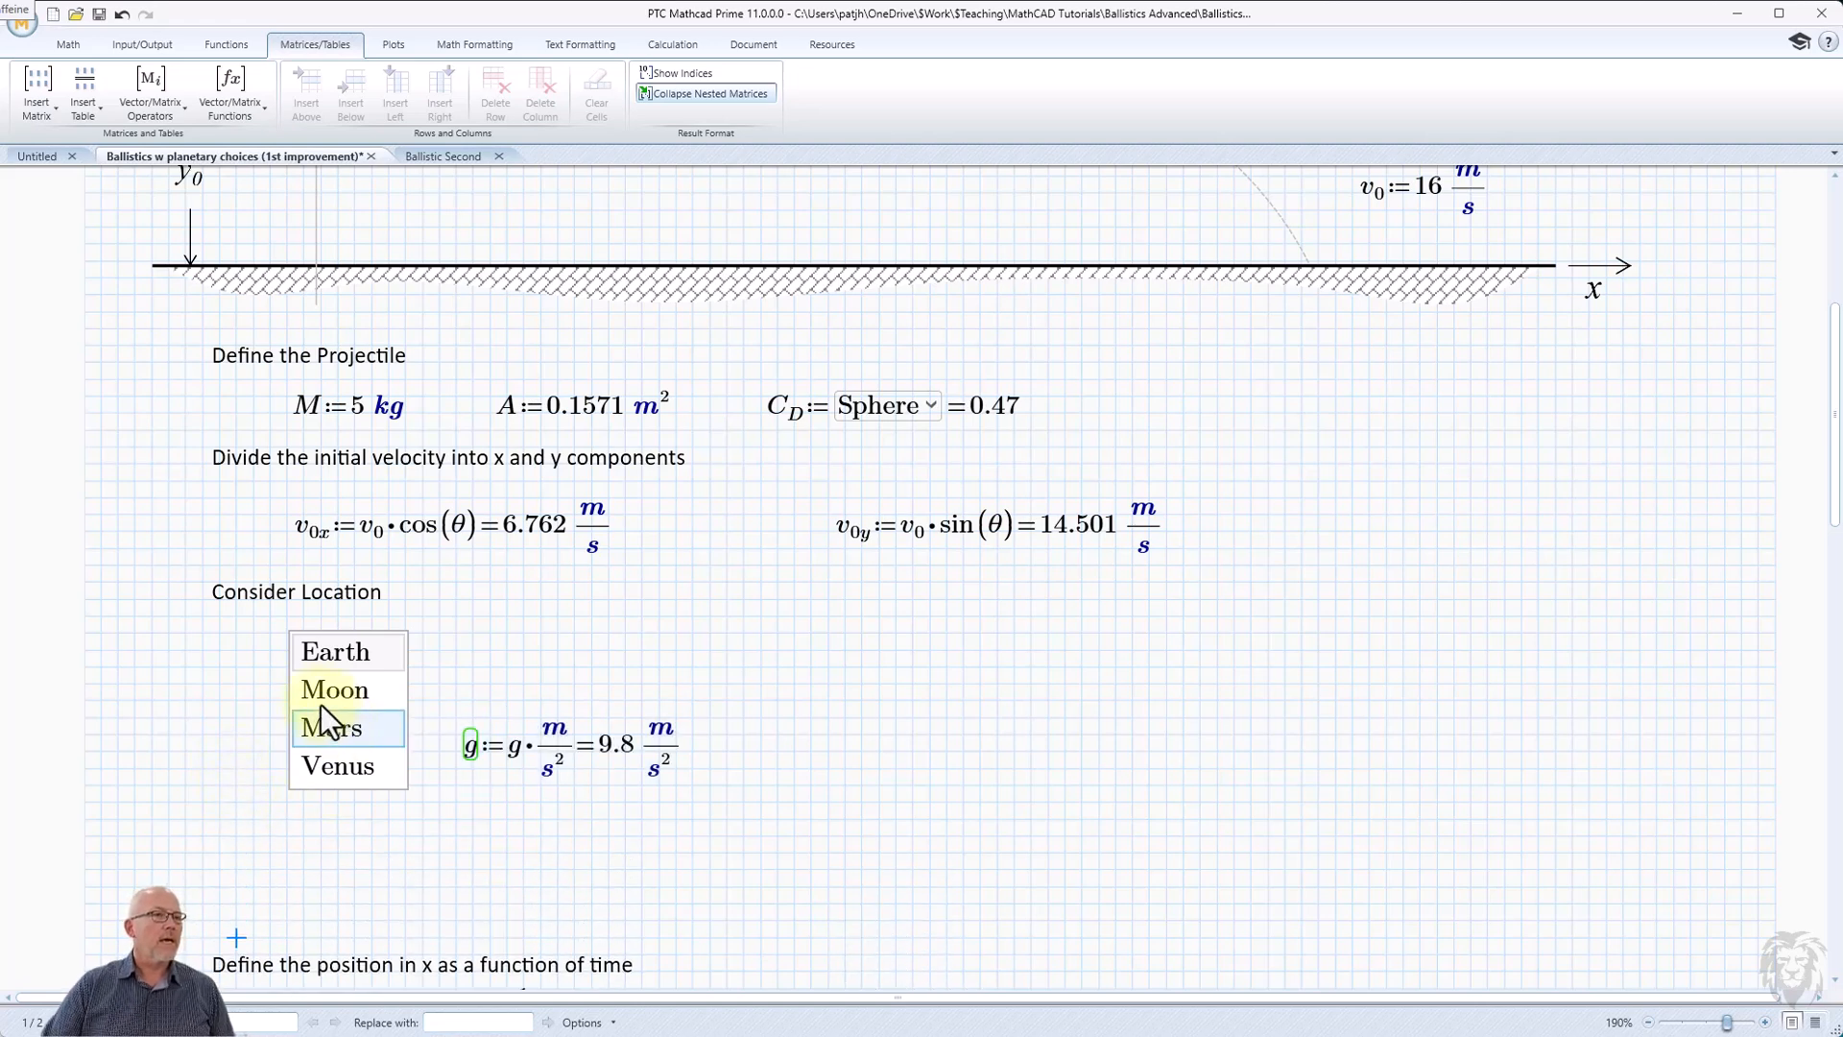
Turn the location list box's output variable into a two-row, one-column matrix holding g and the Greek letter ρ.
click(288, 683)
text(g:=)
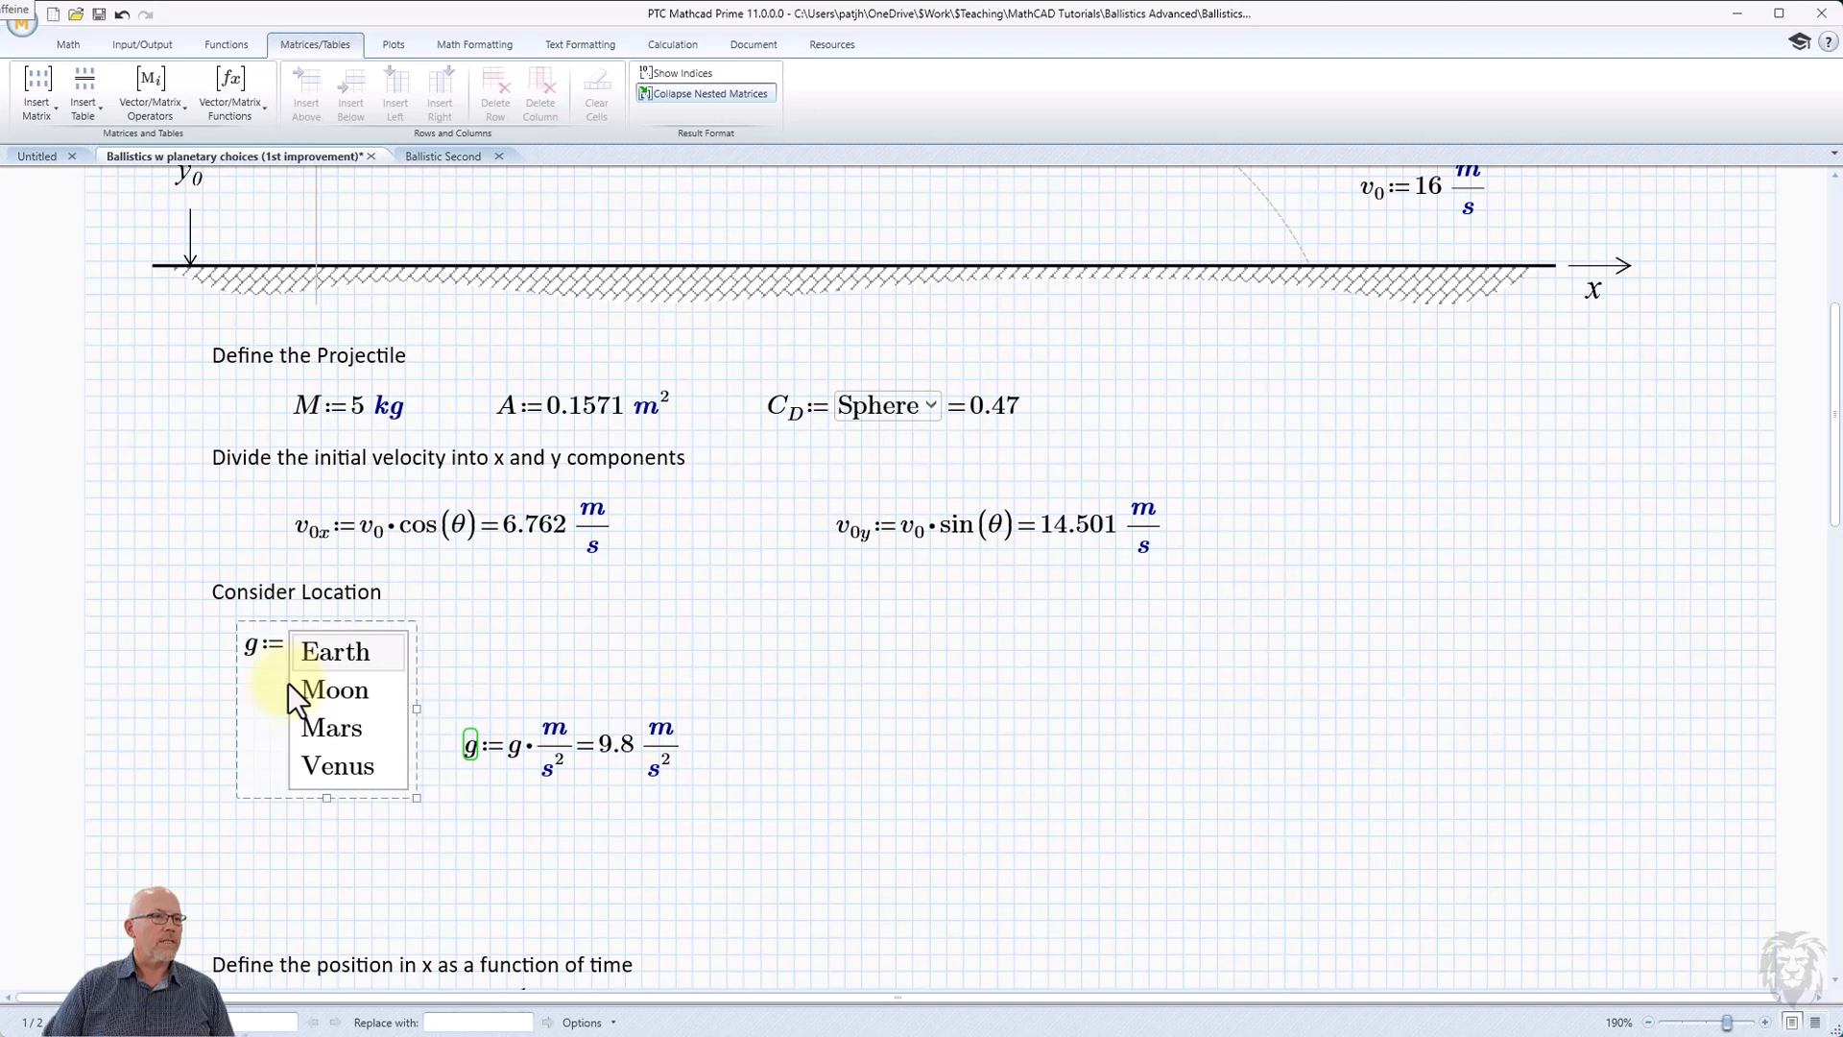
click(244, 649)
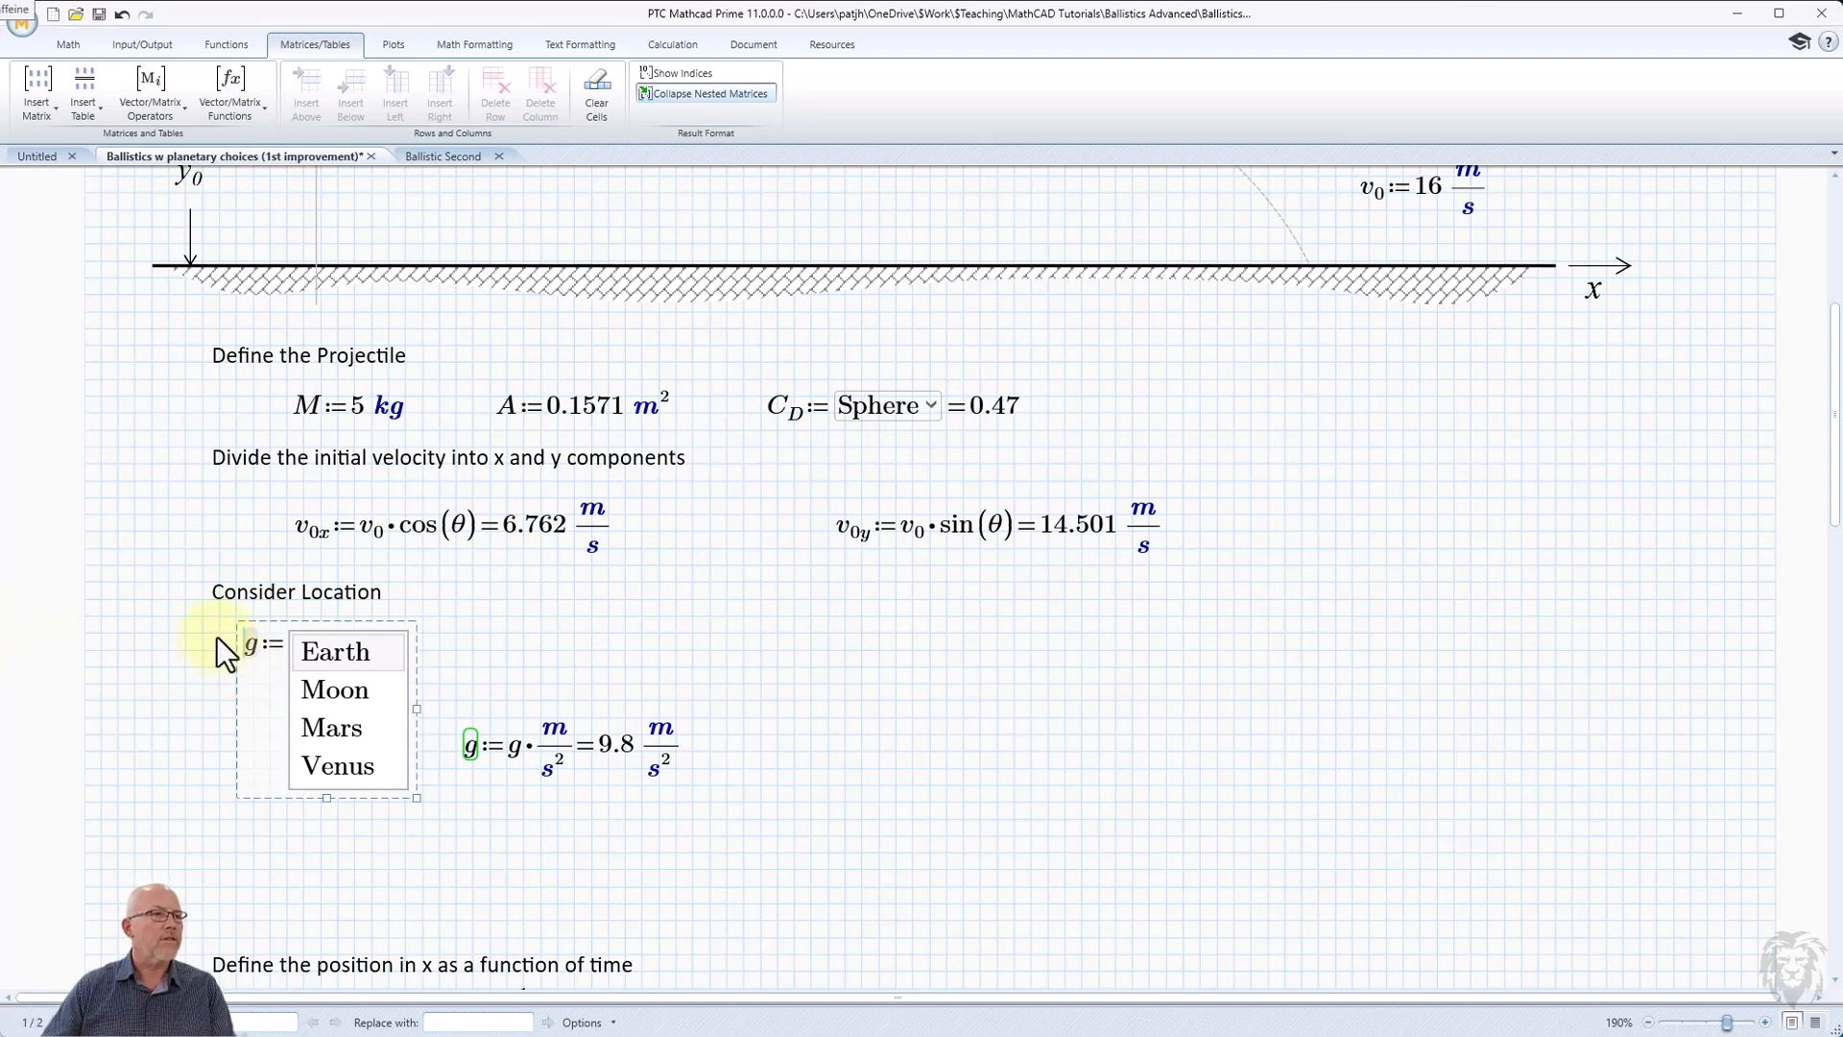
click(40, 96)
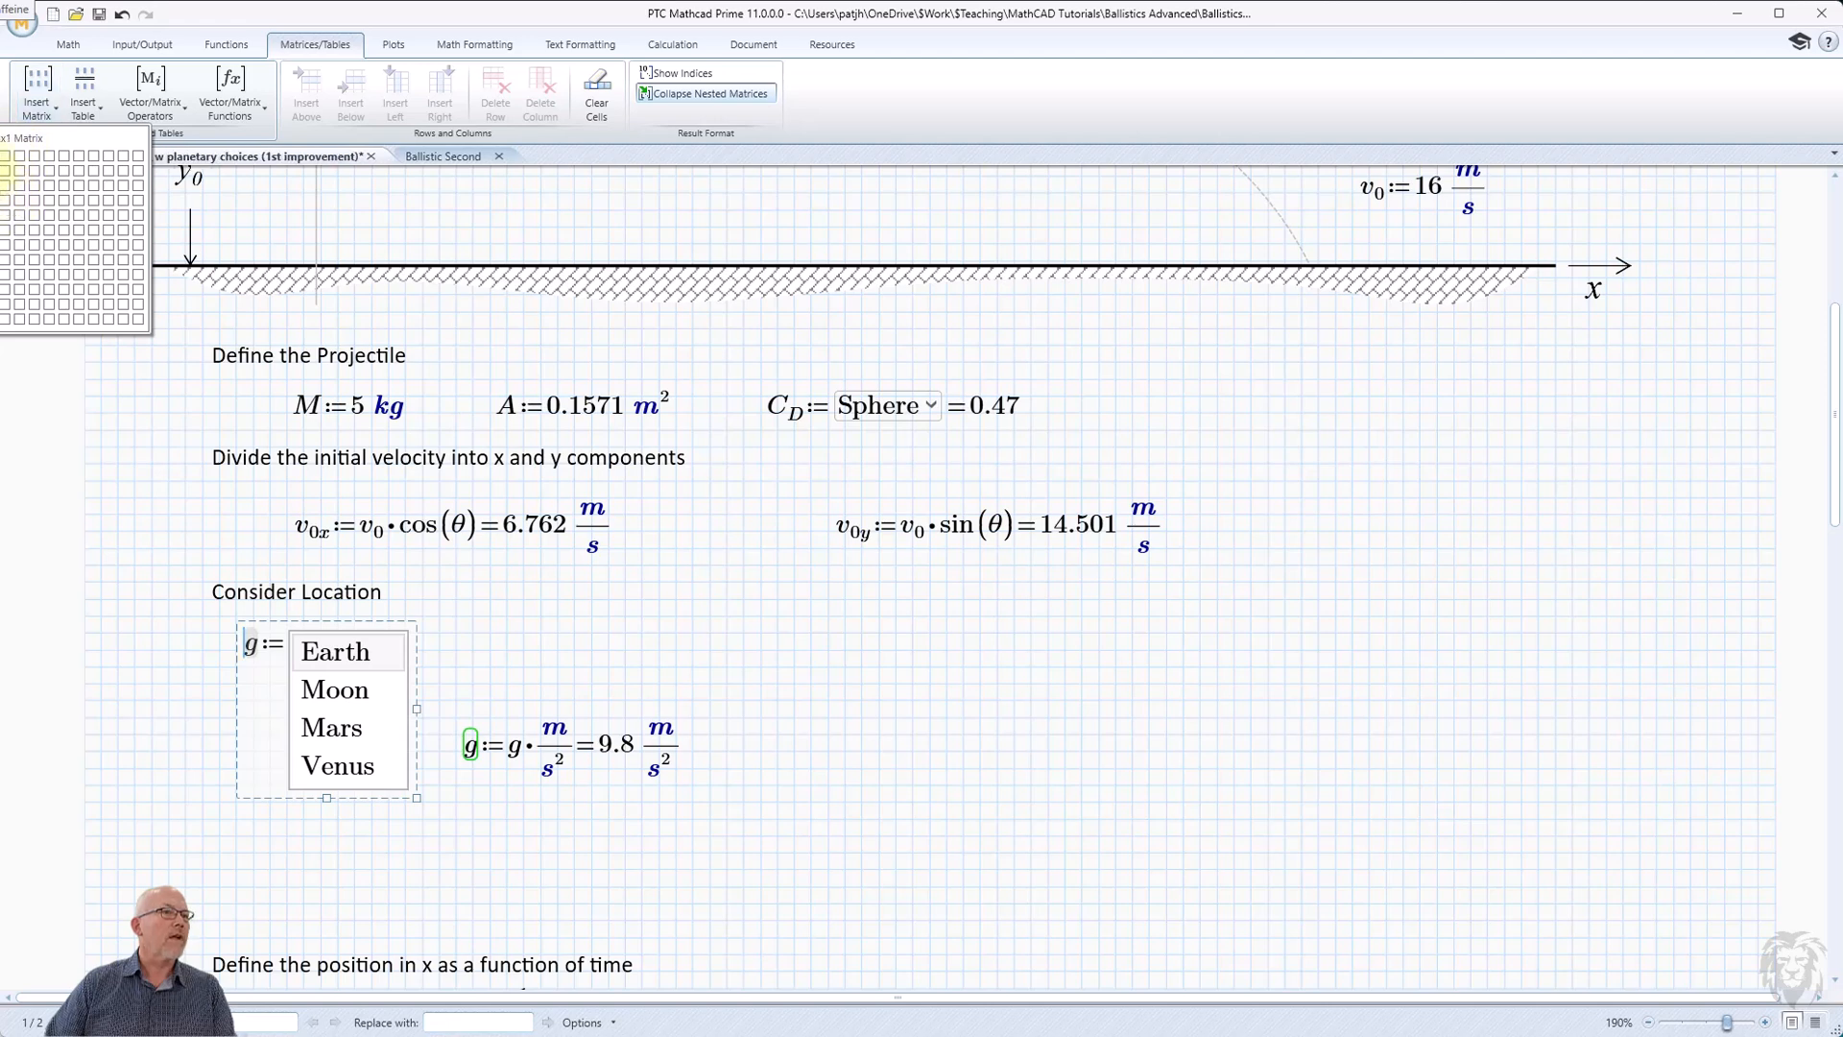
click(5, 170)
text(r)
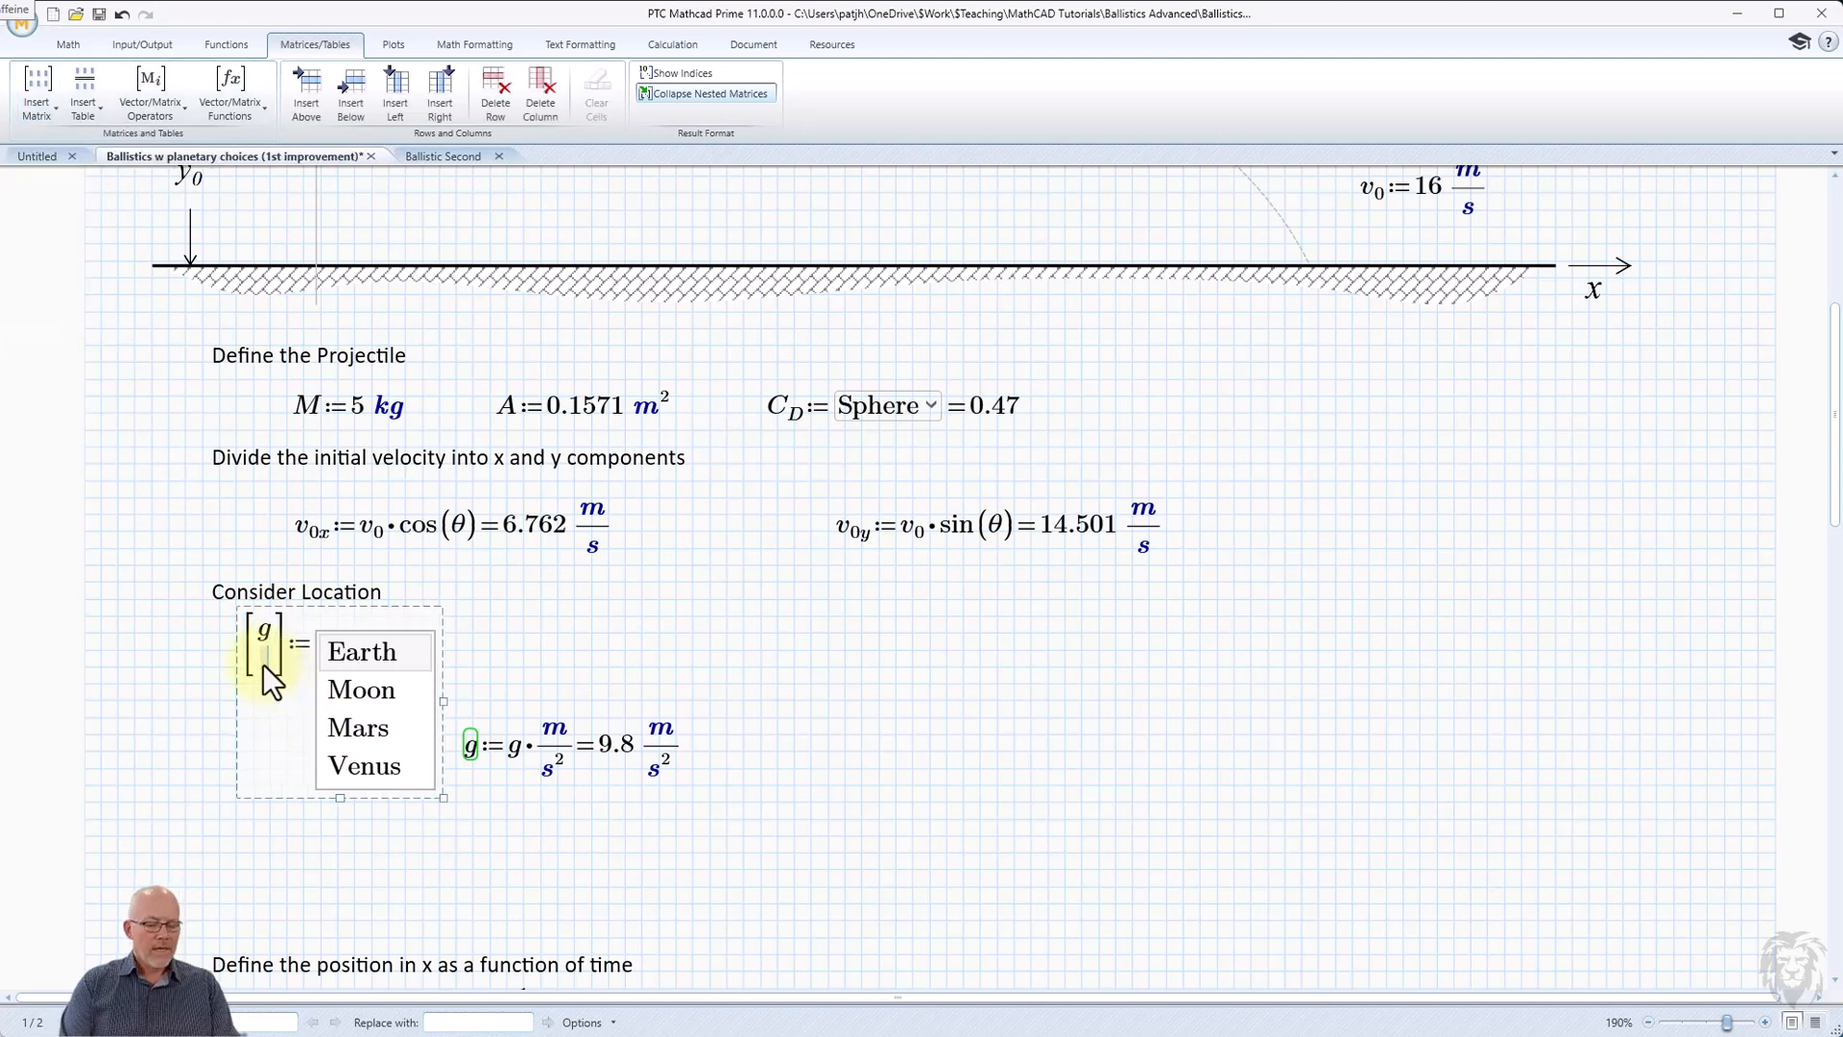
key(ctrl+g)
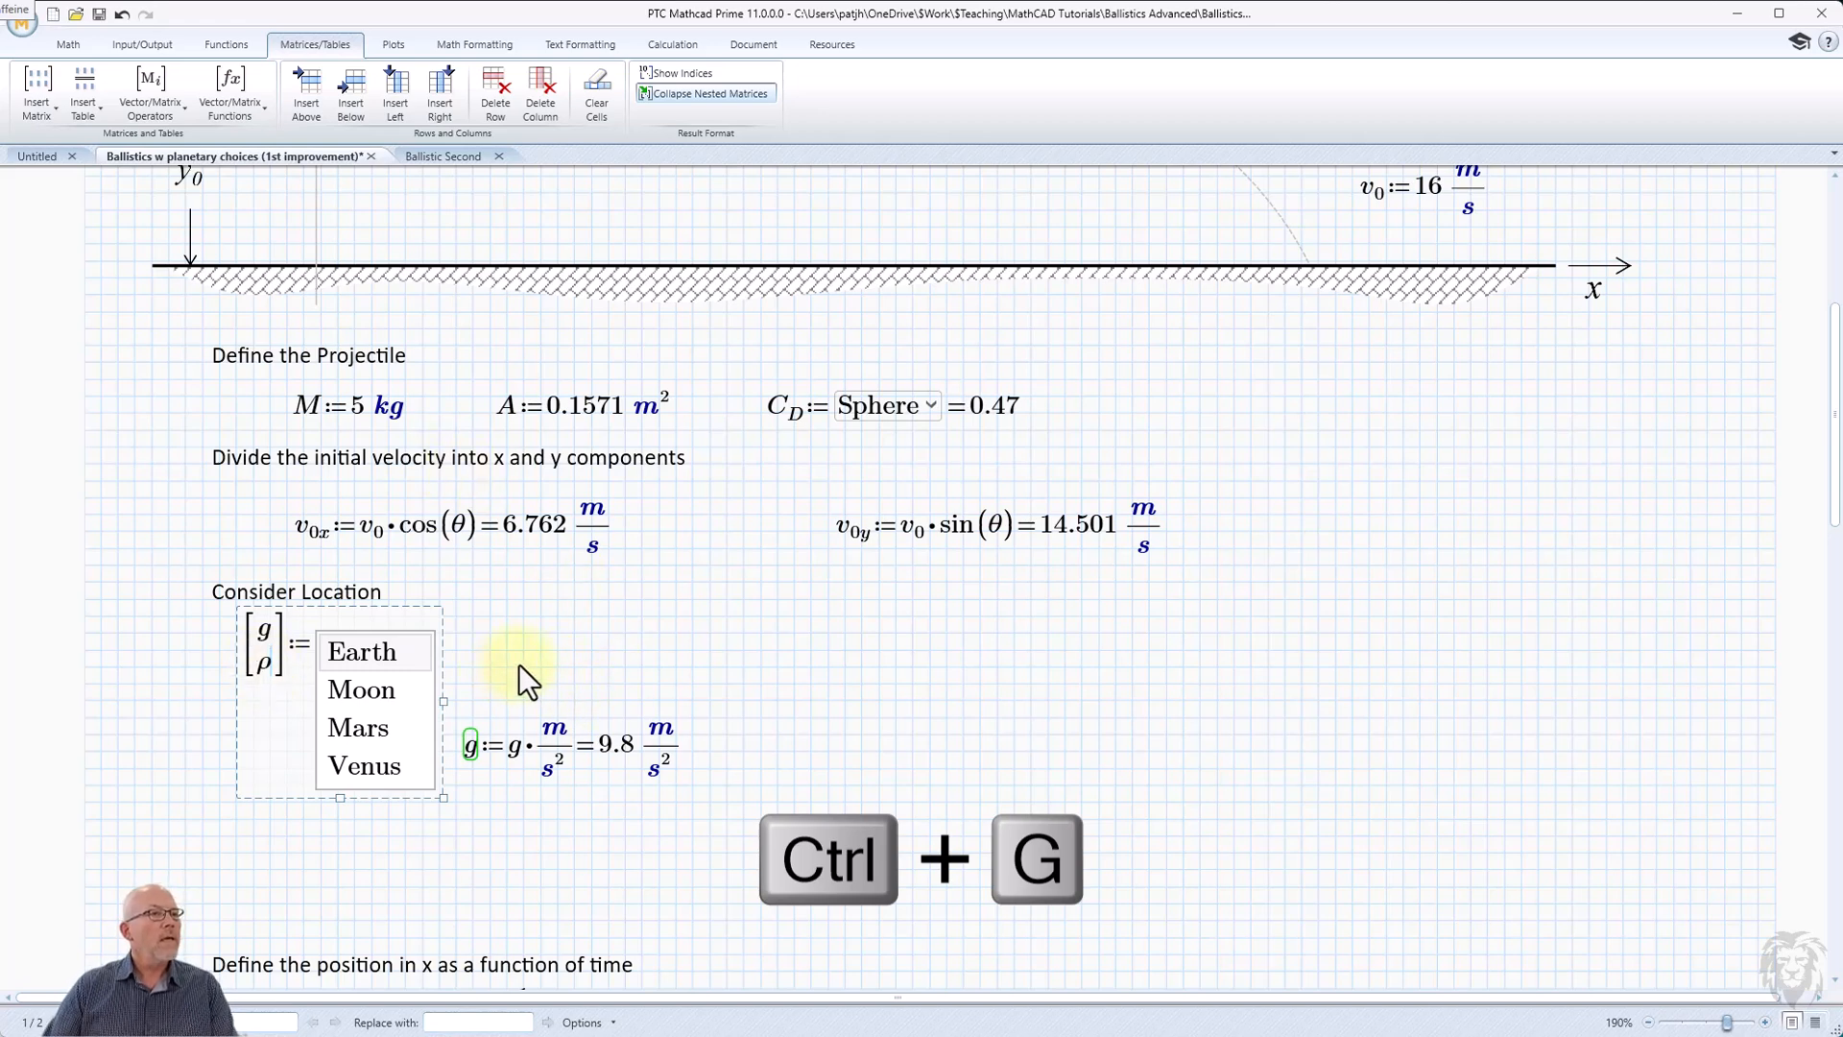
Open the location list box's script for editing, then enlarge and reposition the editor window to show more code.
click(312, 641)
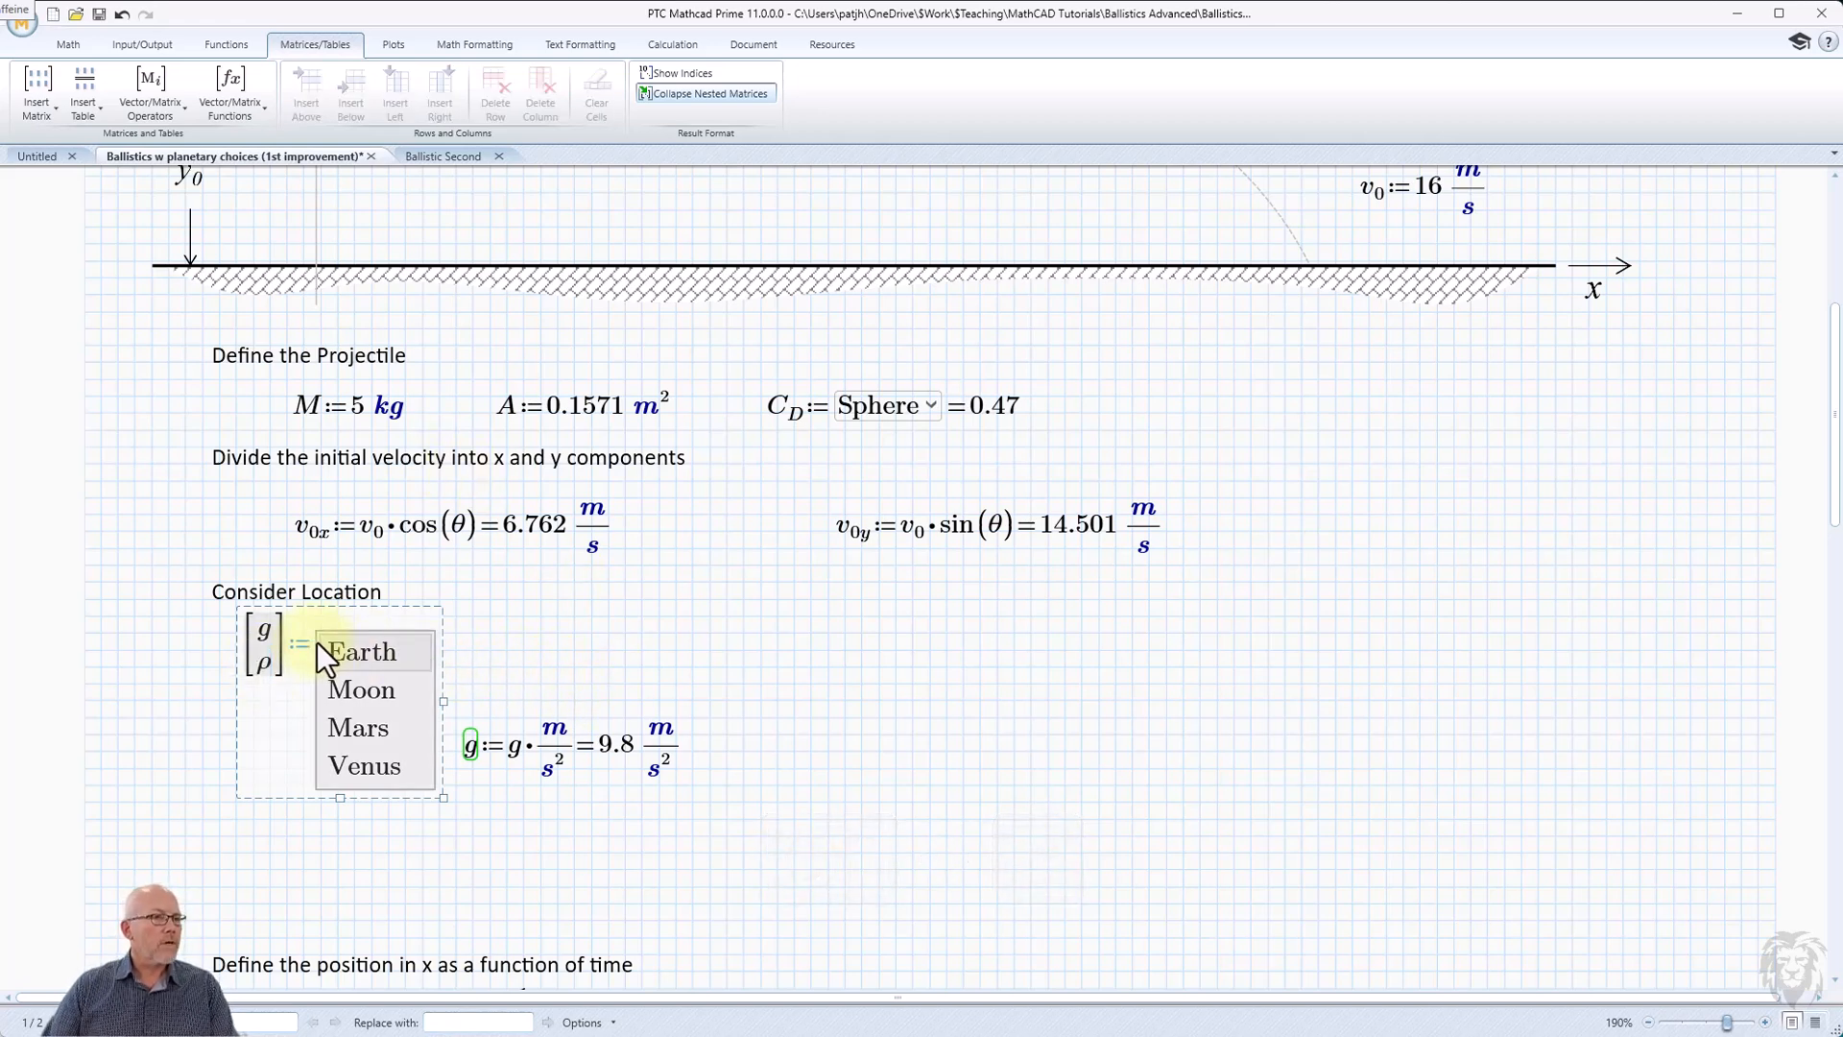
right_click(317, 642)
click(271, 649)
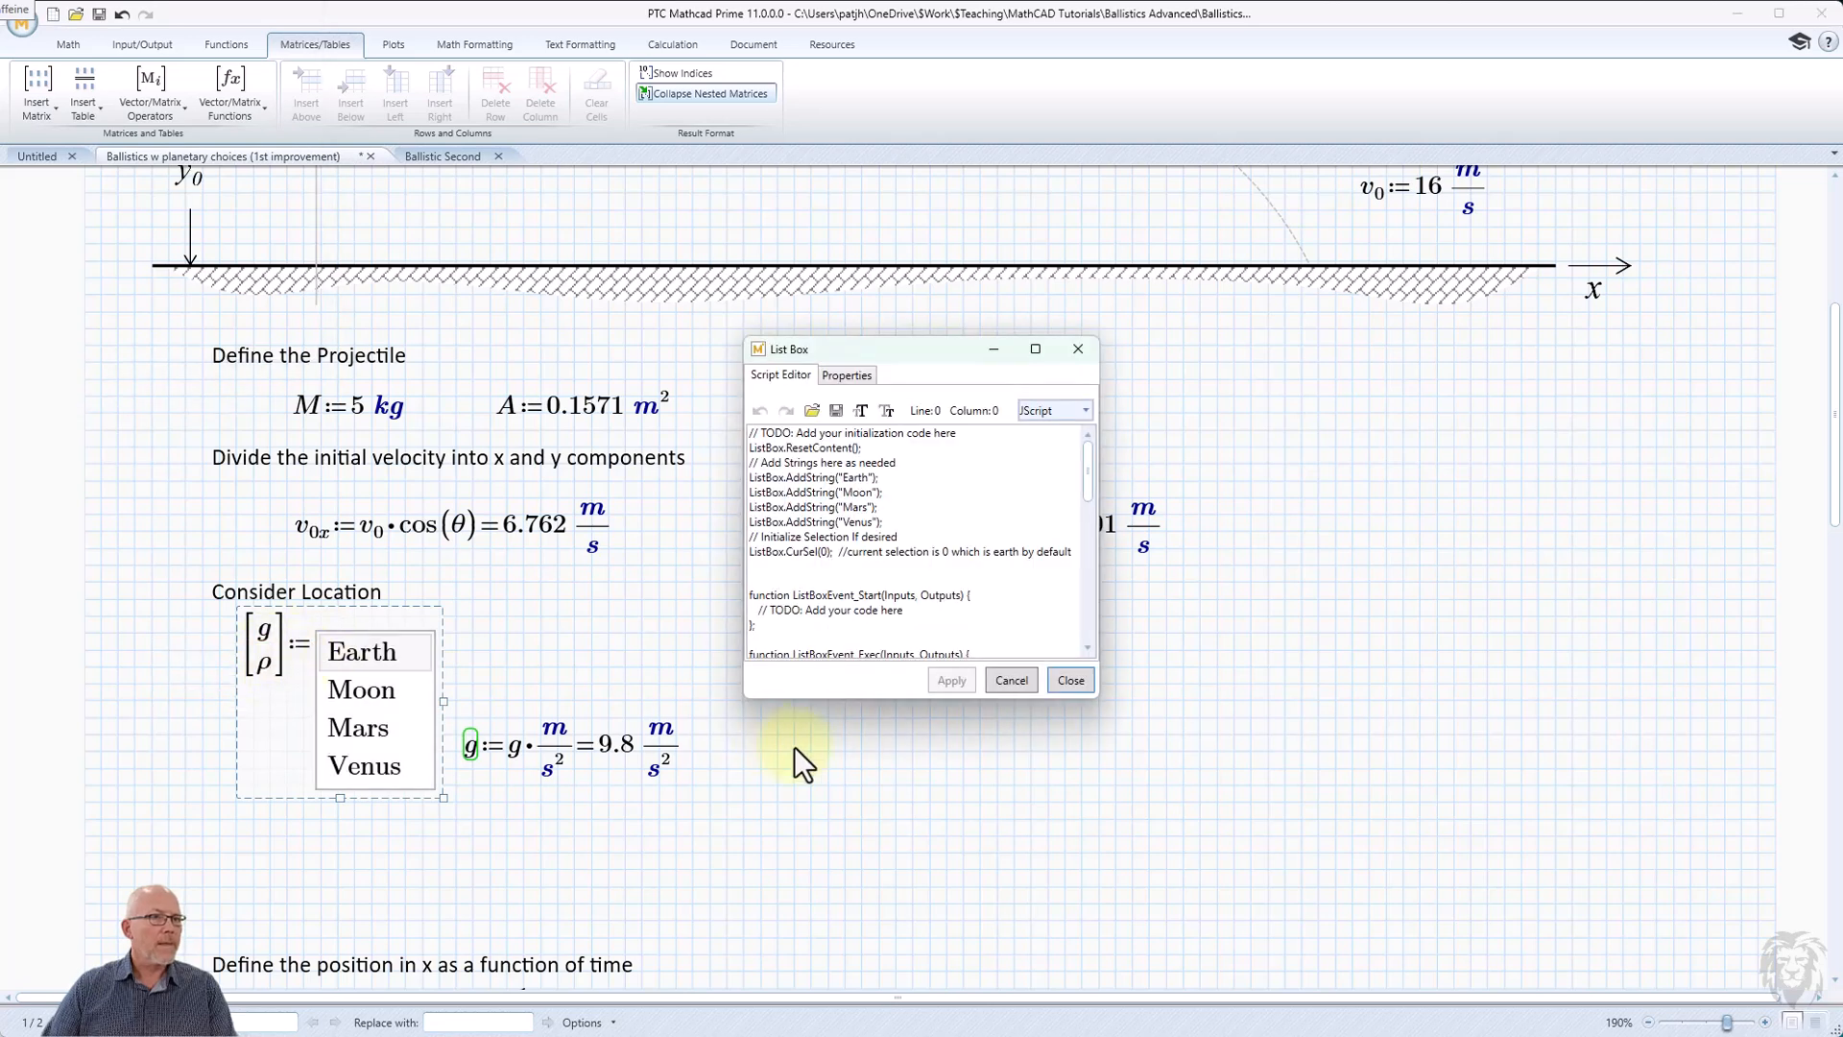
drag(1096, 697, 1258, 963)
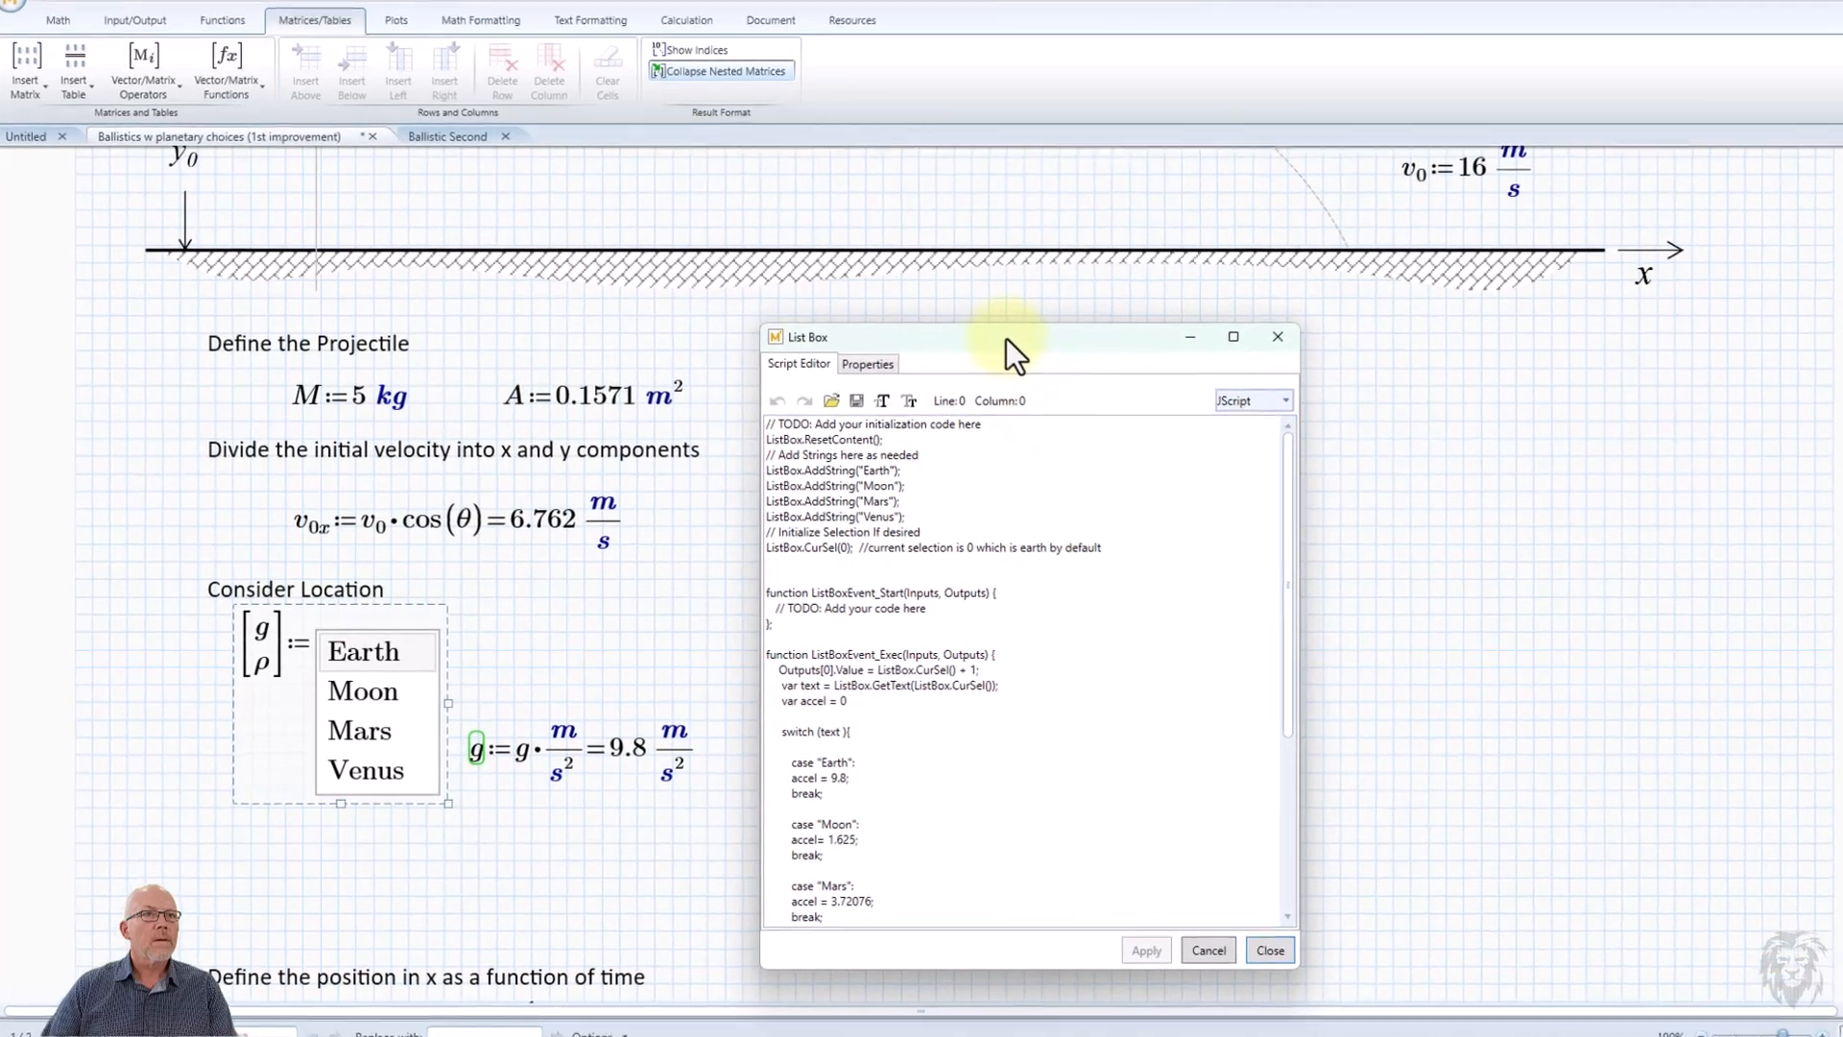
drag(1005, 338, 986, 250)
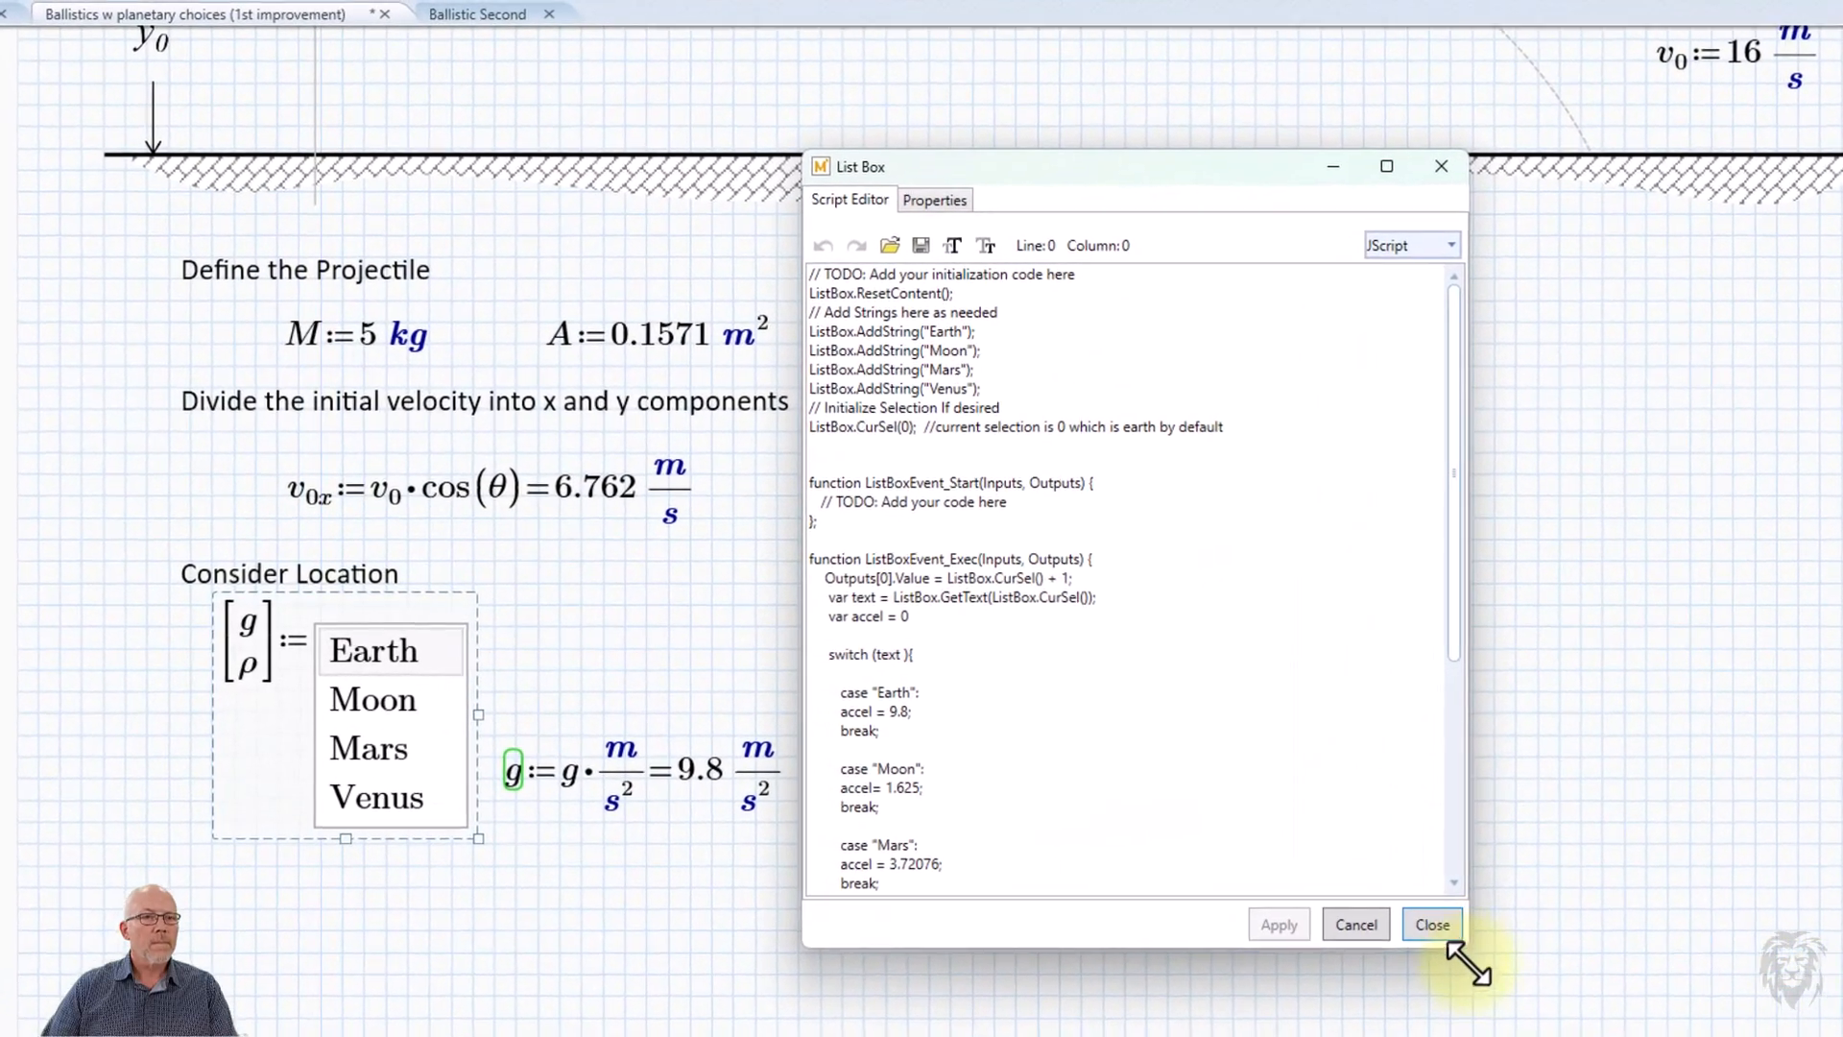
Add the line "var density = 0" below "var accel = 0" in the ListBoxEvent_Exec function.
click(926, 501)
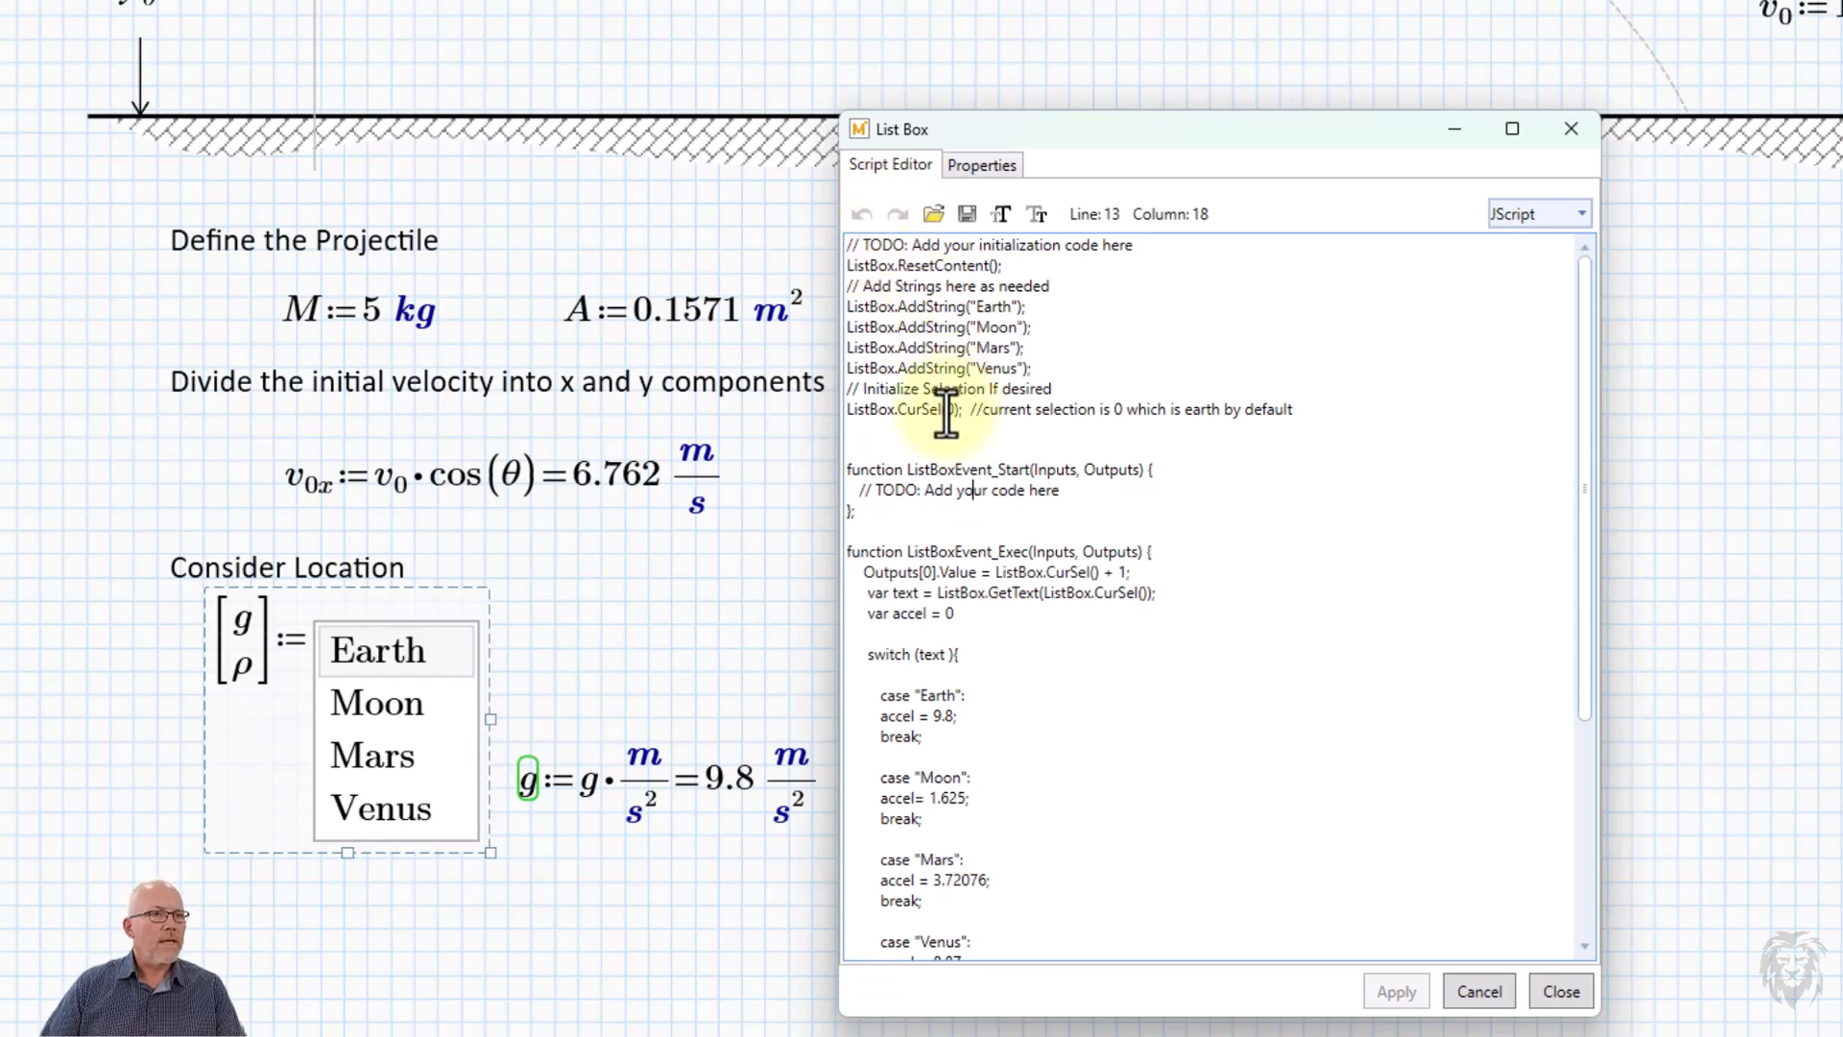
scroll(946, 412, down, 2)
click(883, 509)
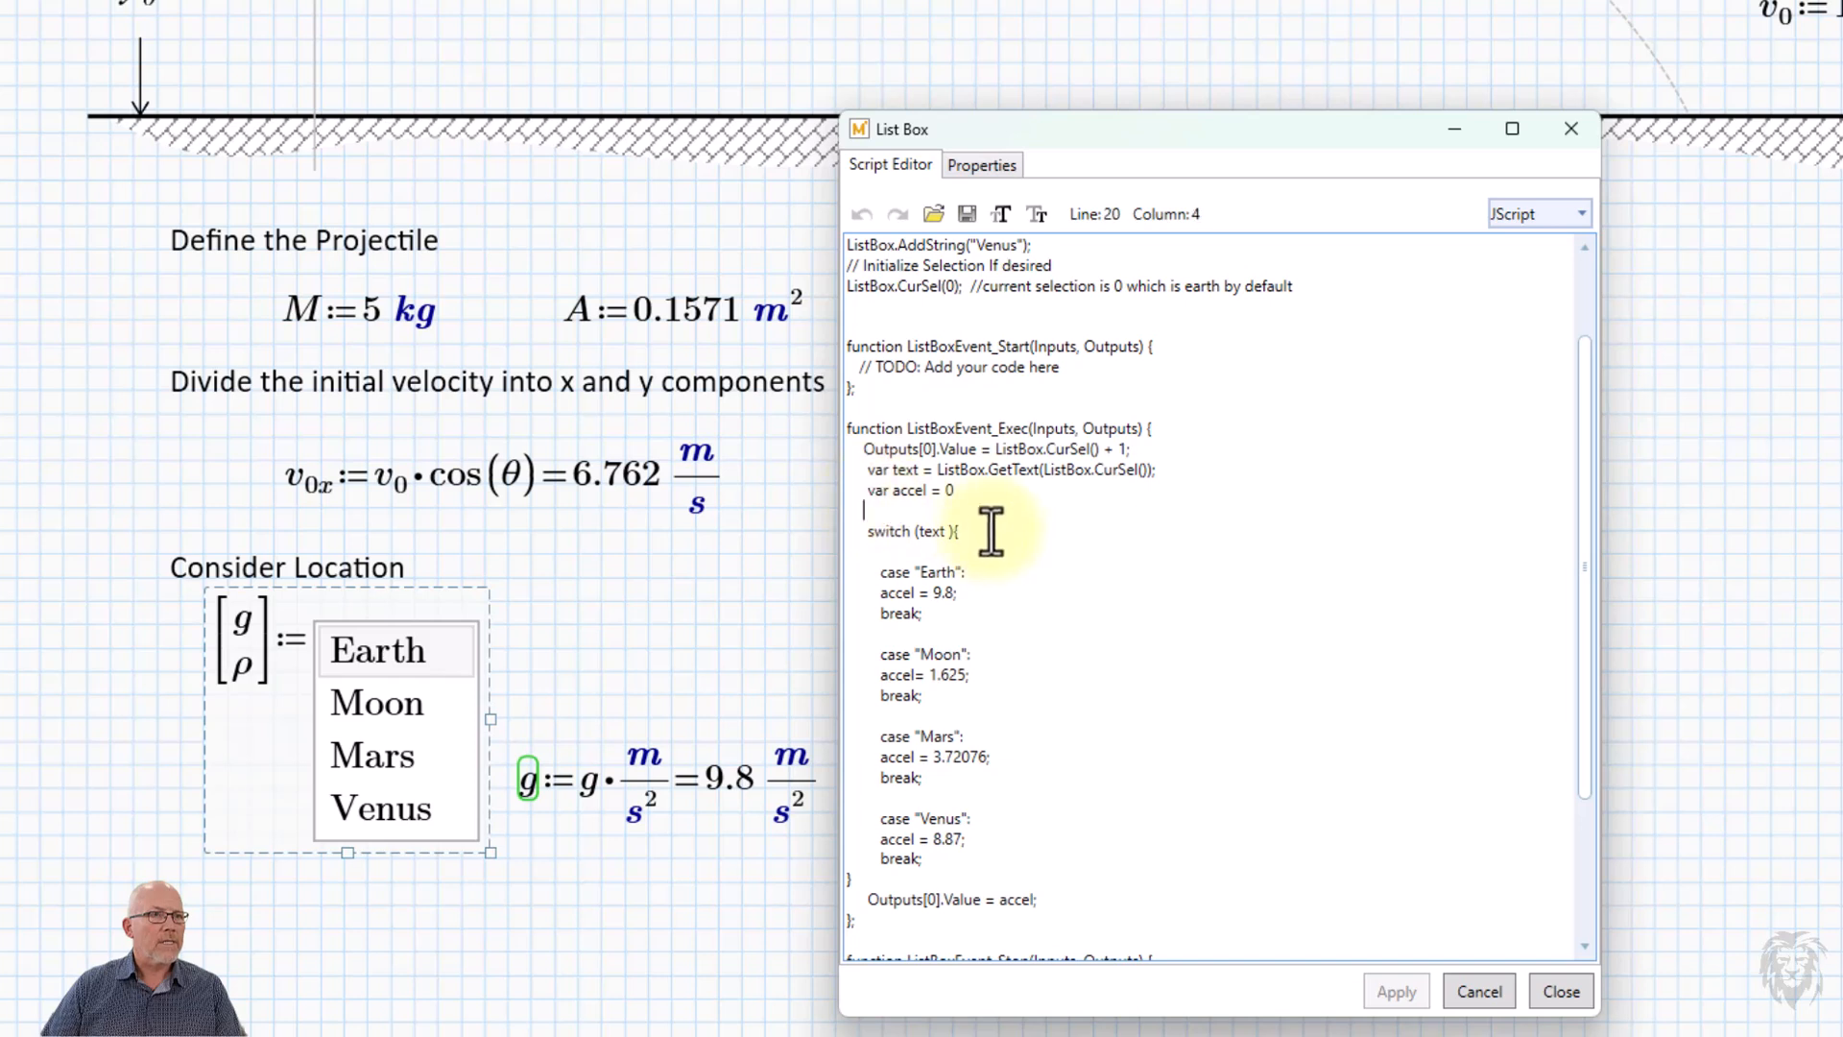
click(987, 493)
key(BackSpace)
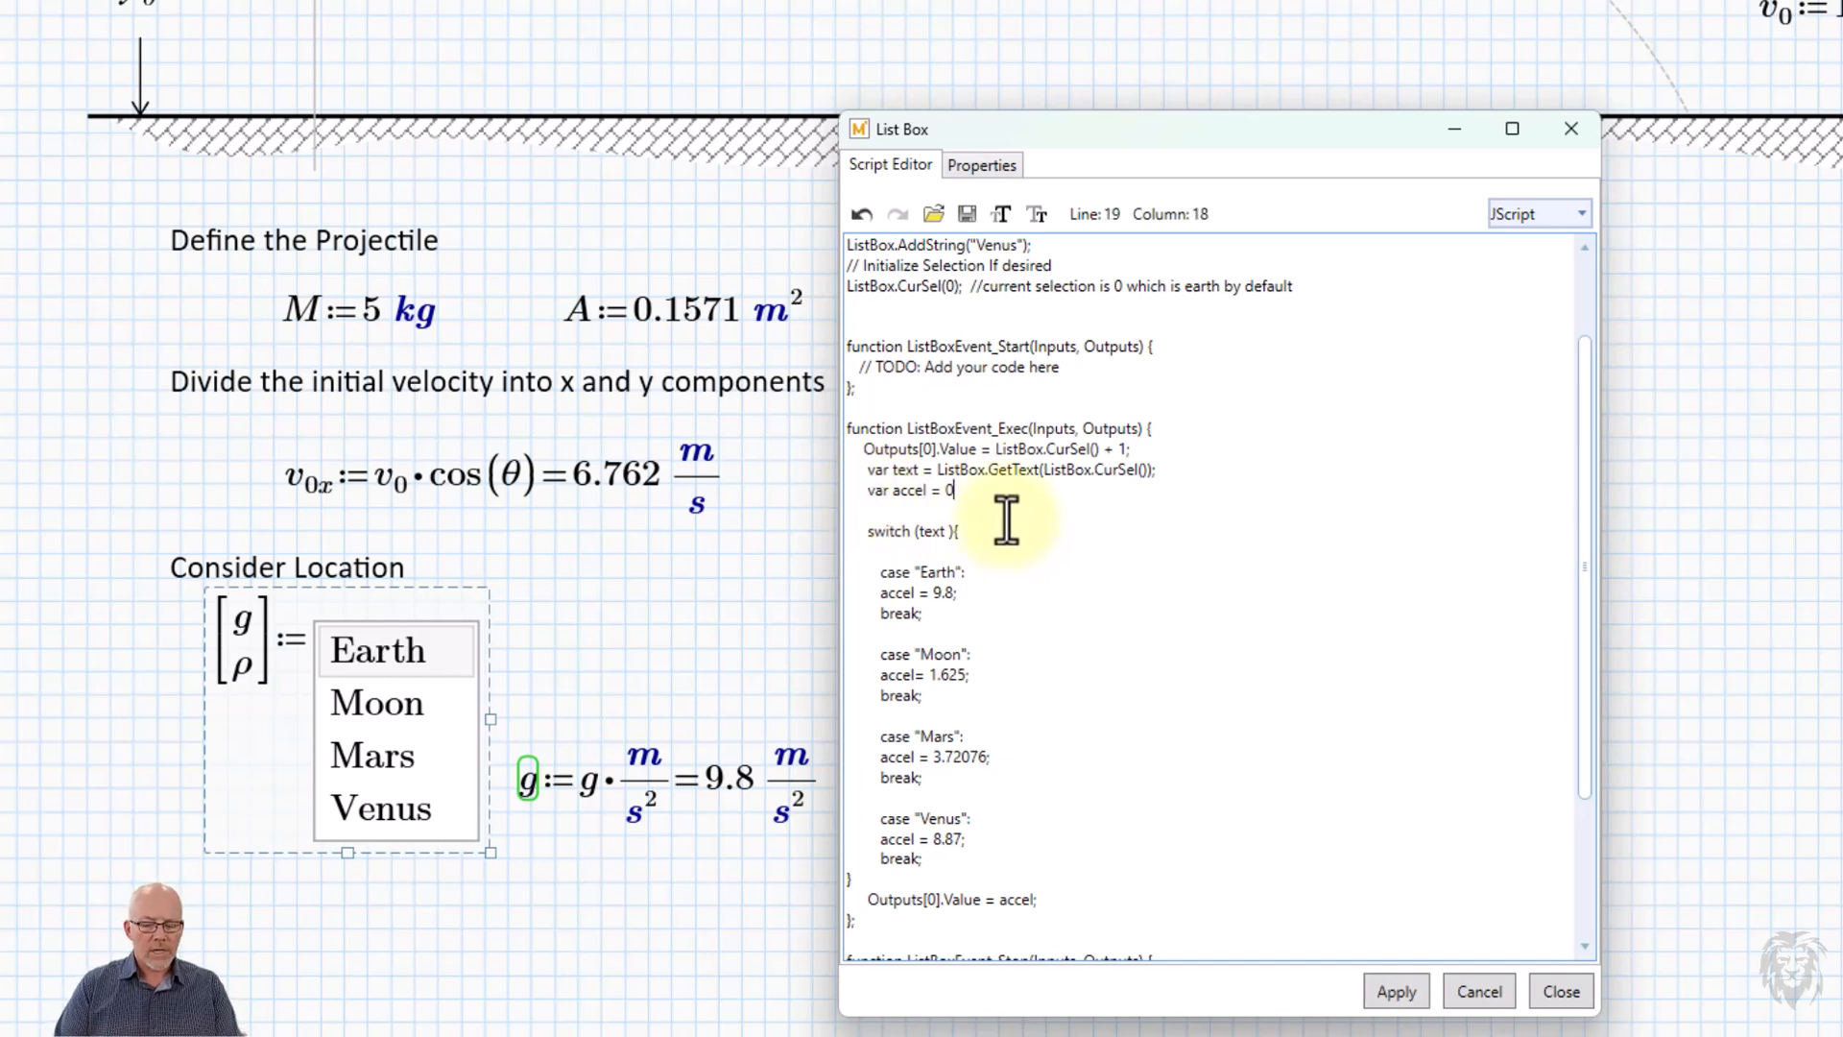
key(Return)
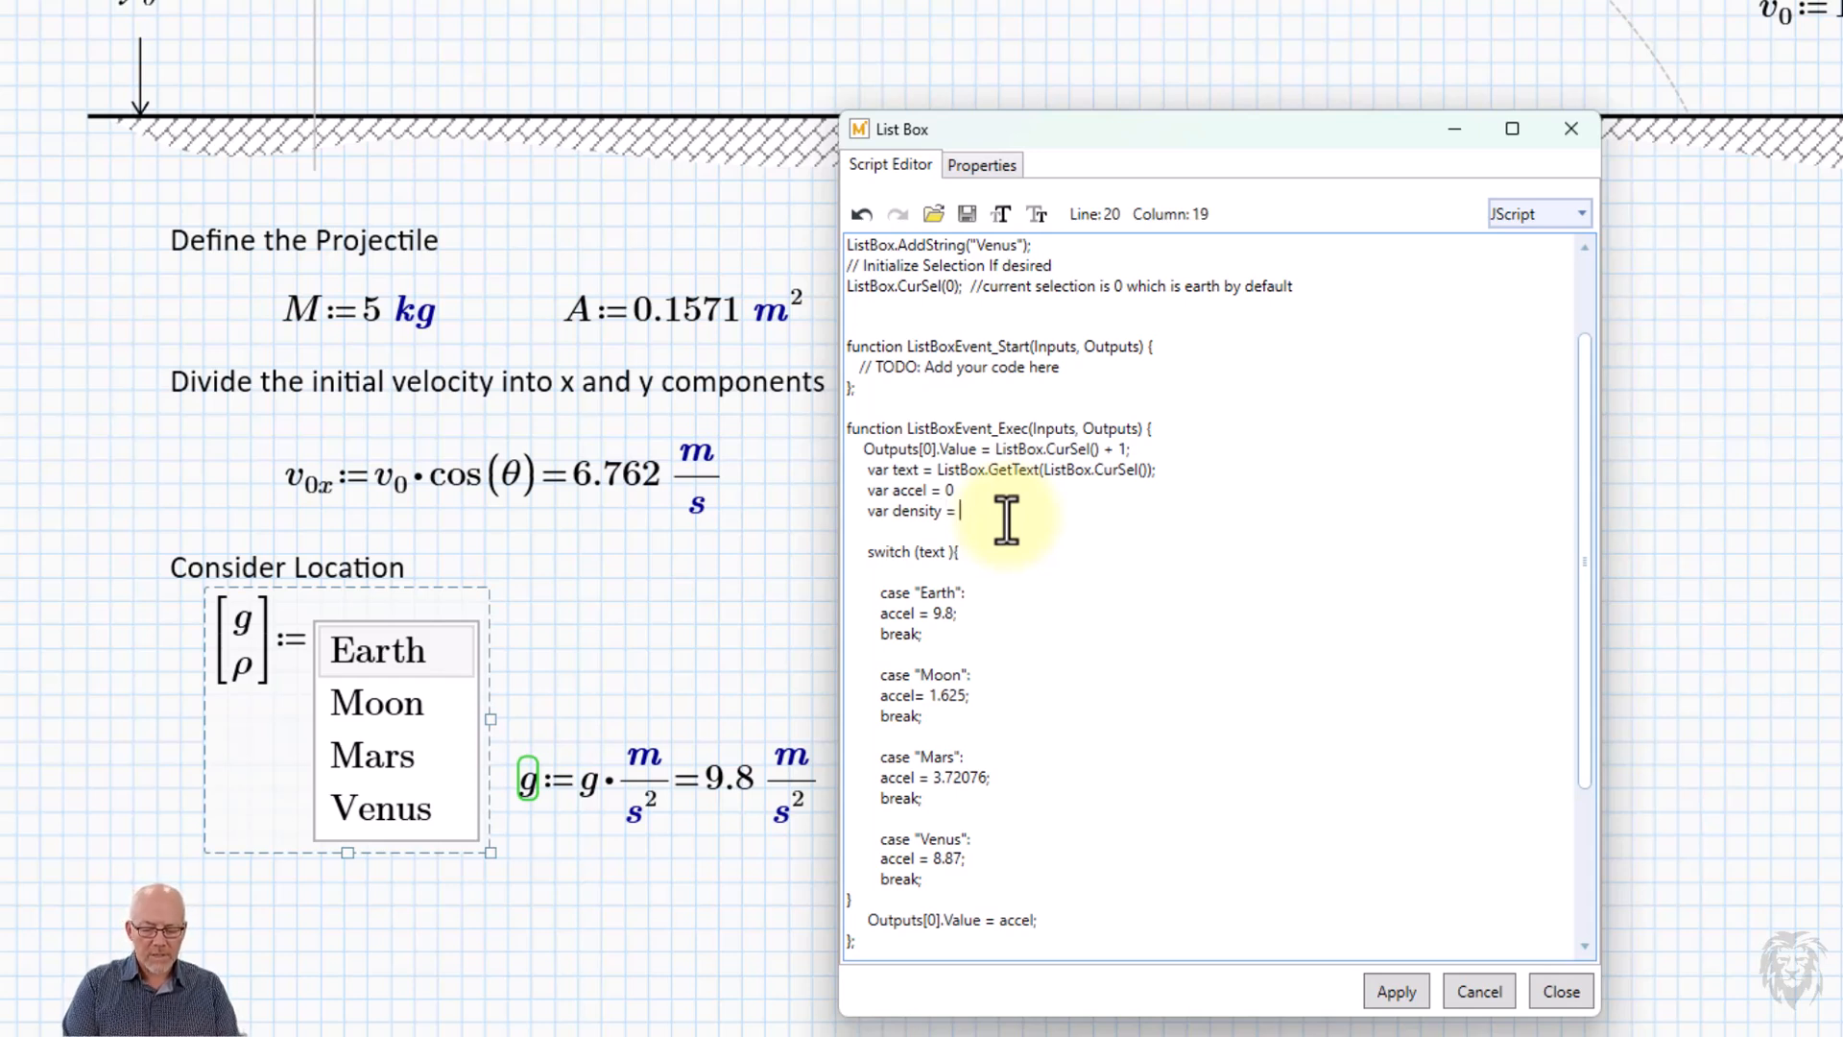
click(973, 529)
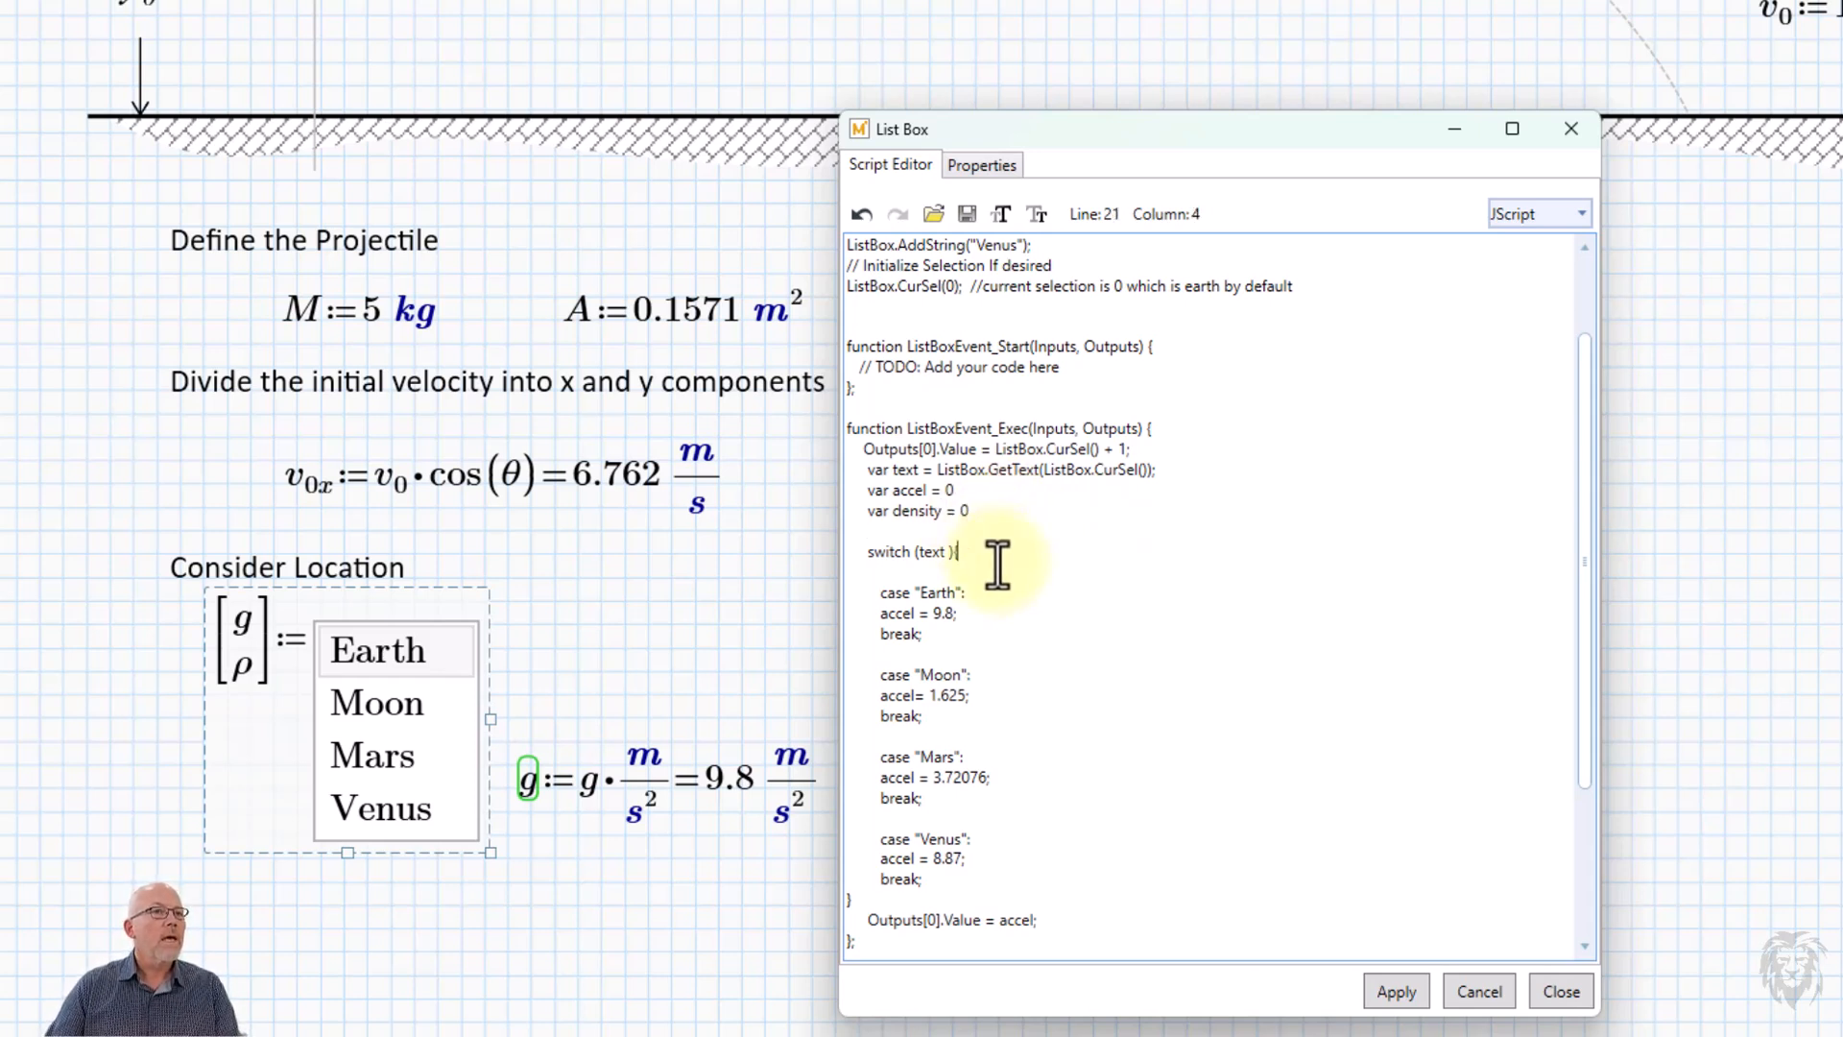
click(1083, 552)
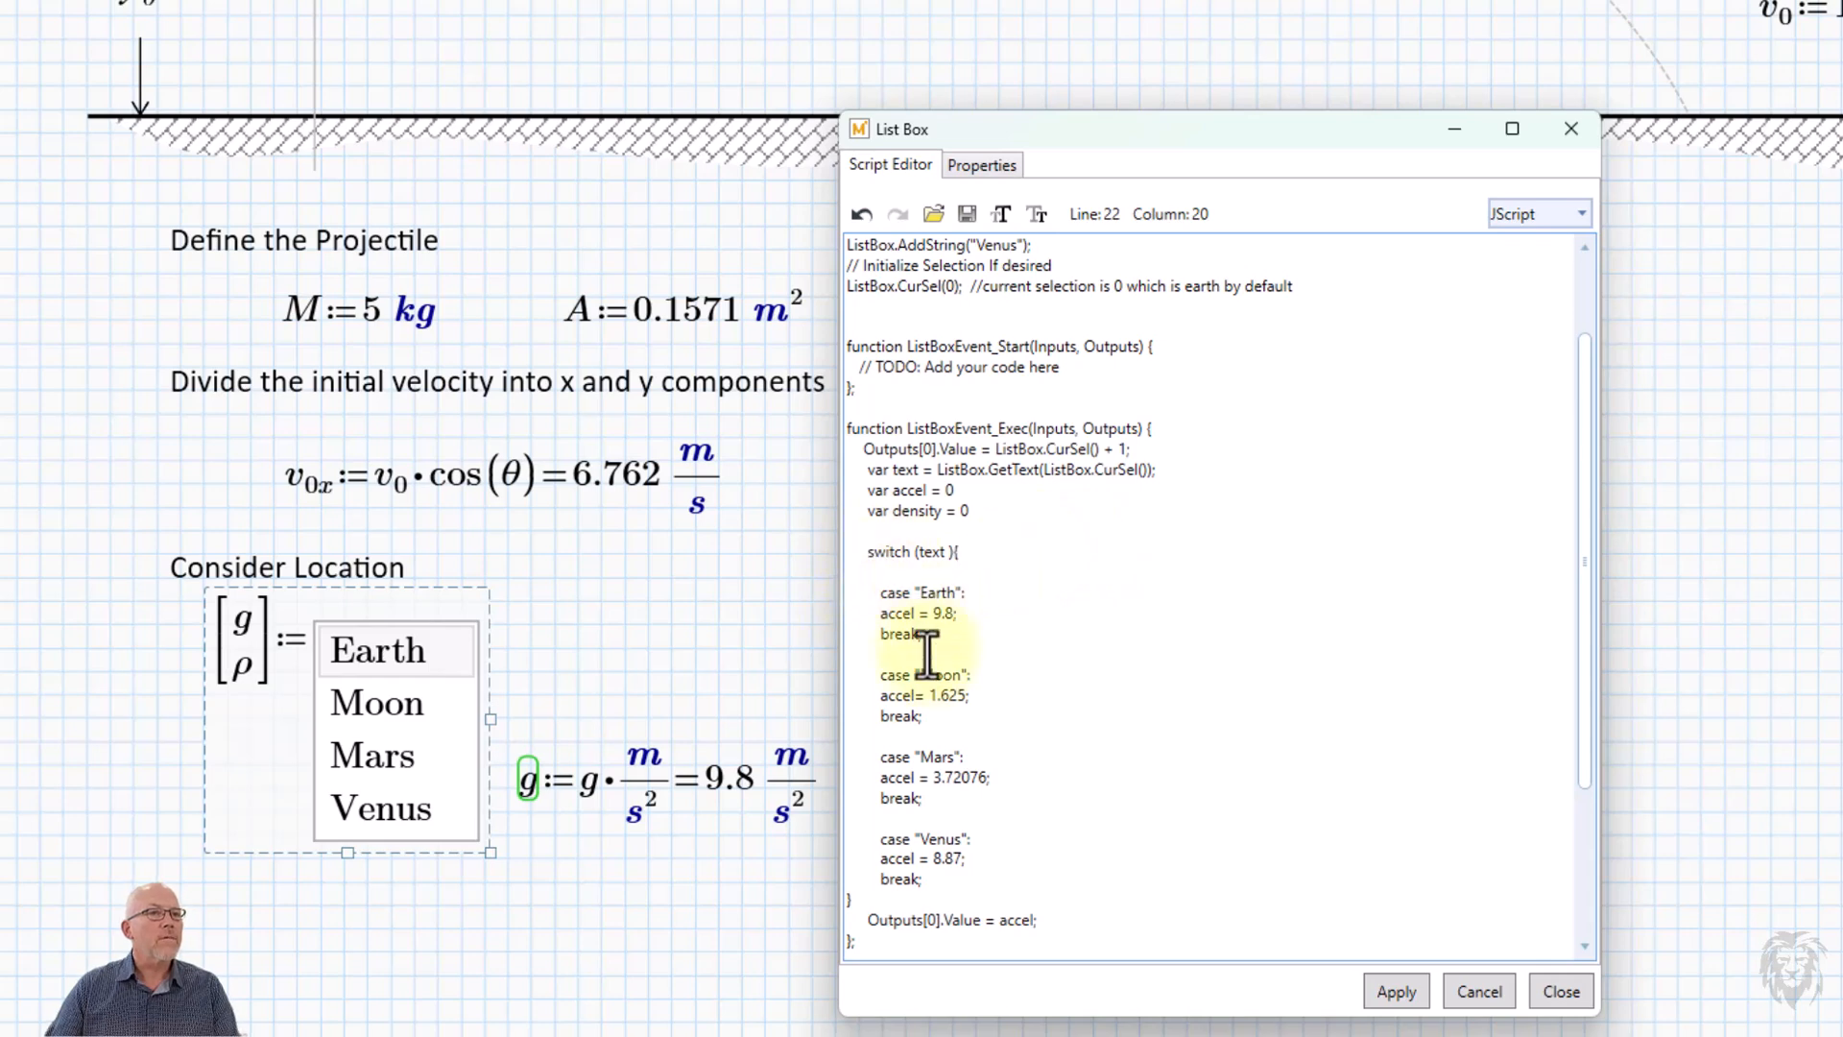
scroll(926, 685, down, 2)
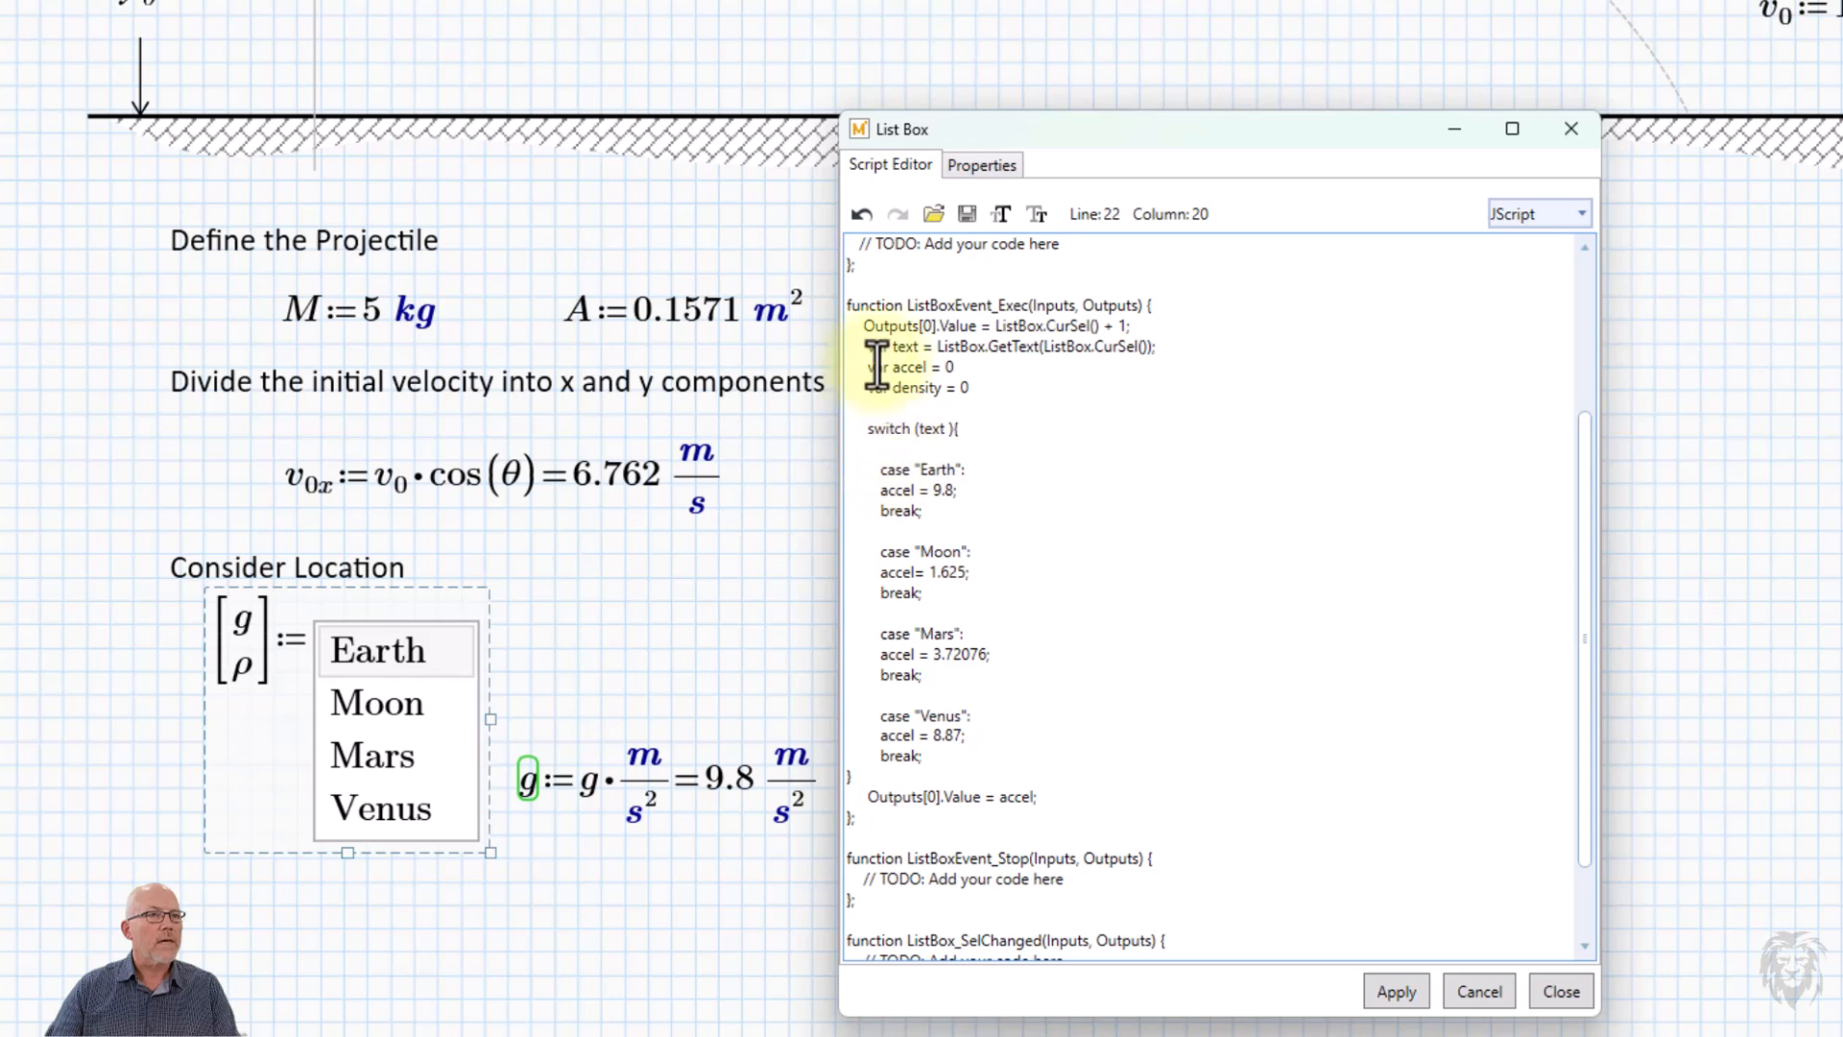
Add the line "density = 1.293;" below "accel = 9.8;" in the Earth case by copying and editing the accel line.
drag(968, 470, 852, 494)
key(ctrl+c)
click(952, 491)
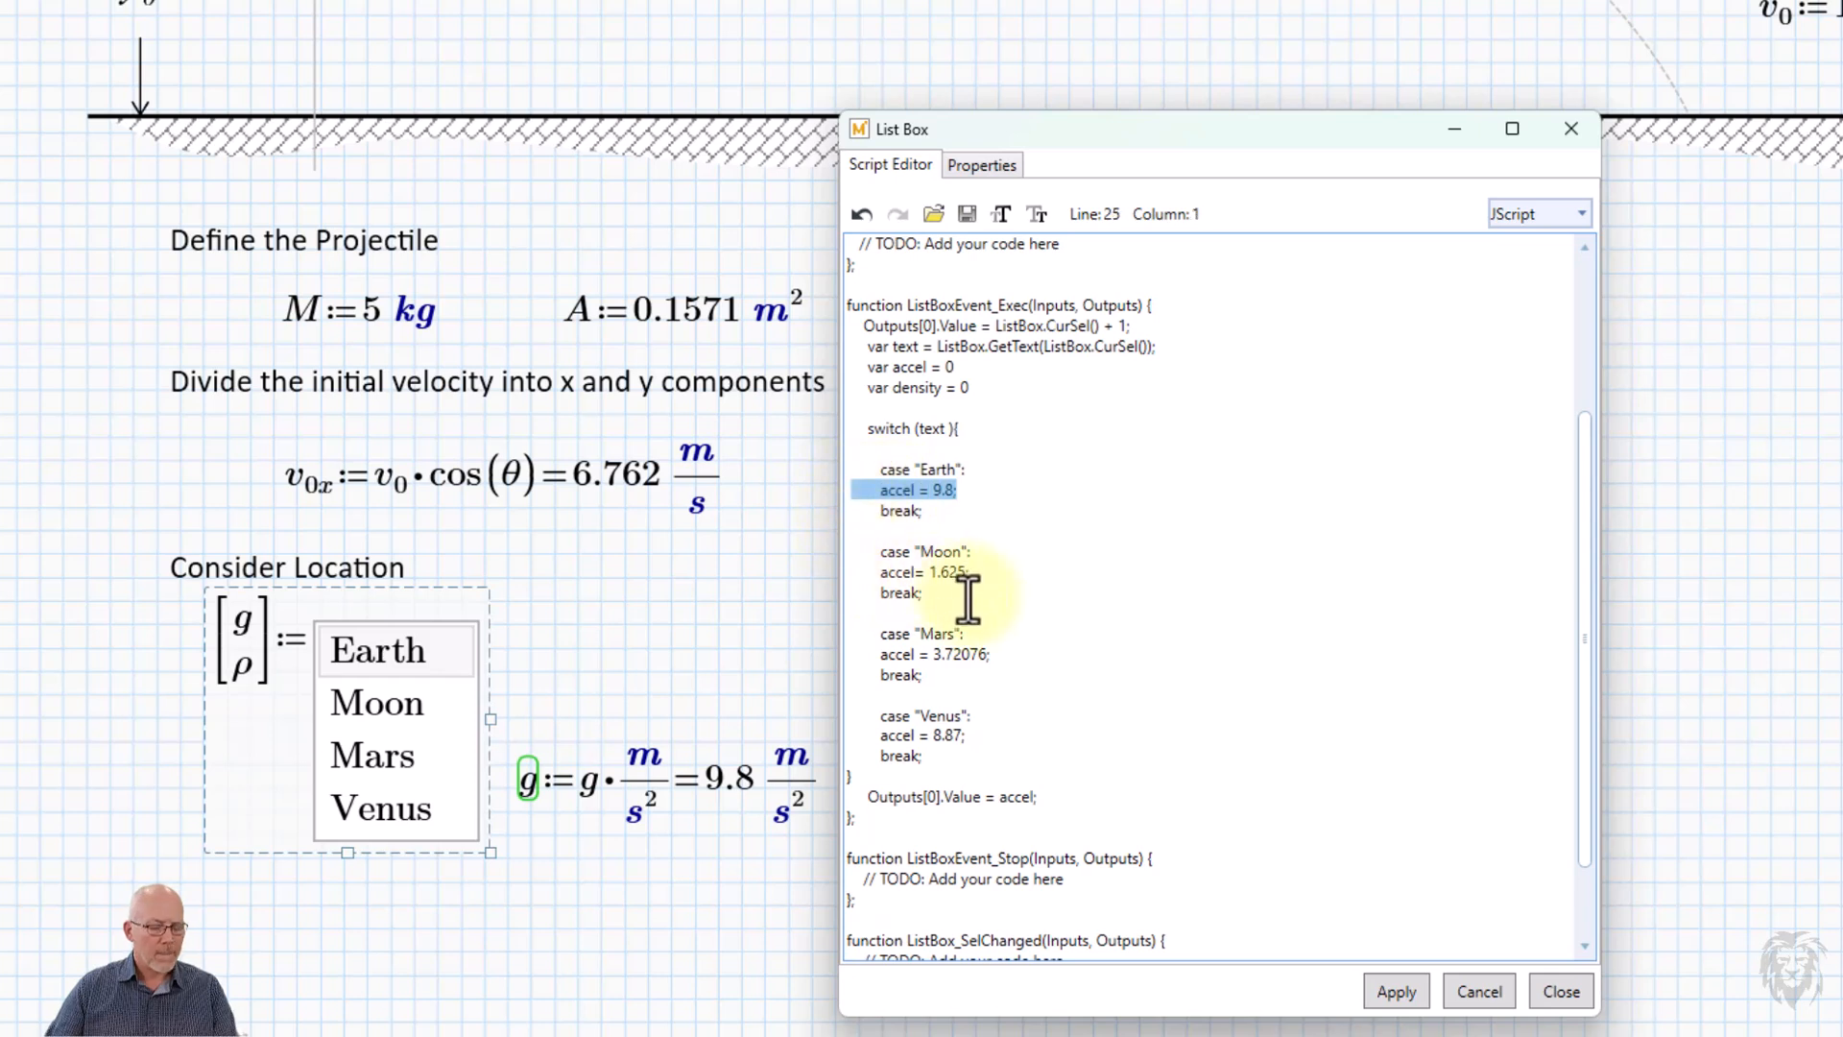
click(977, 495)
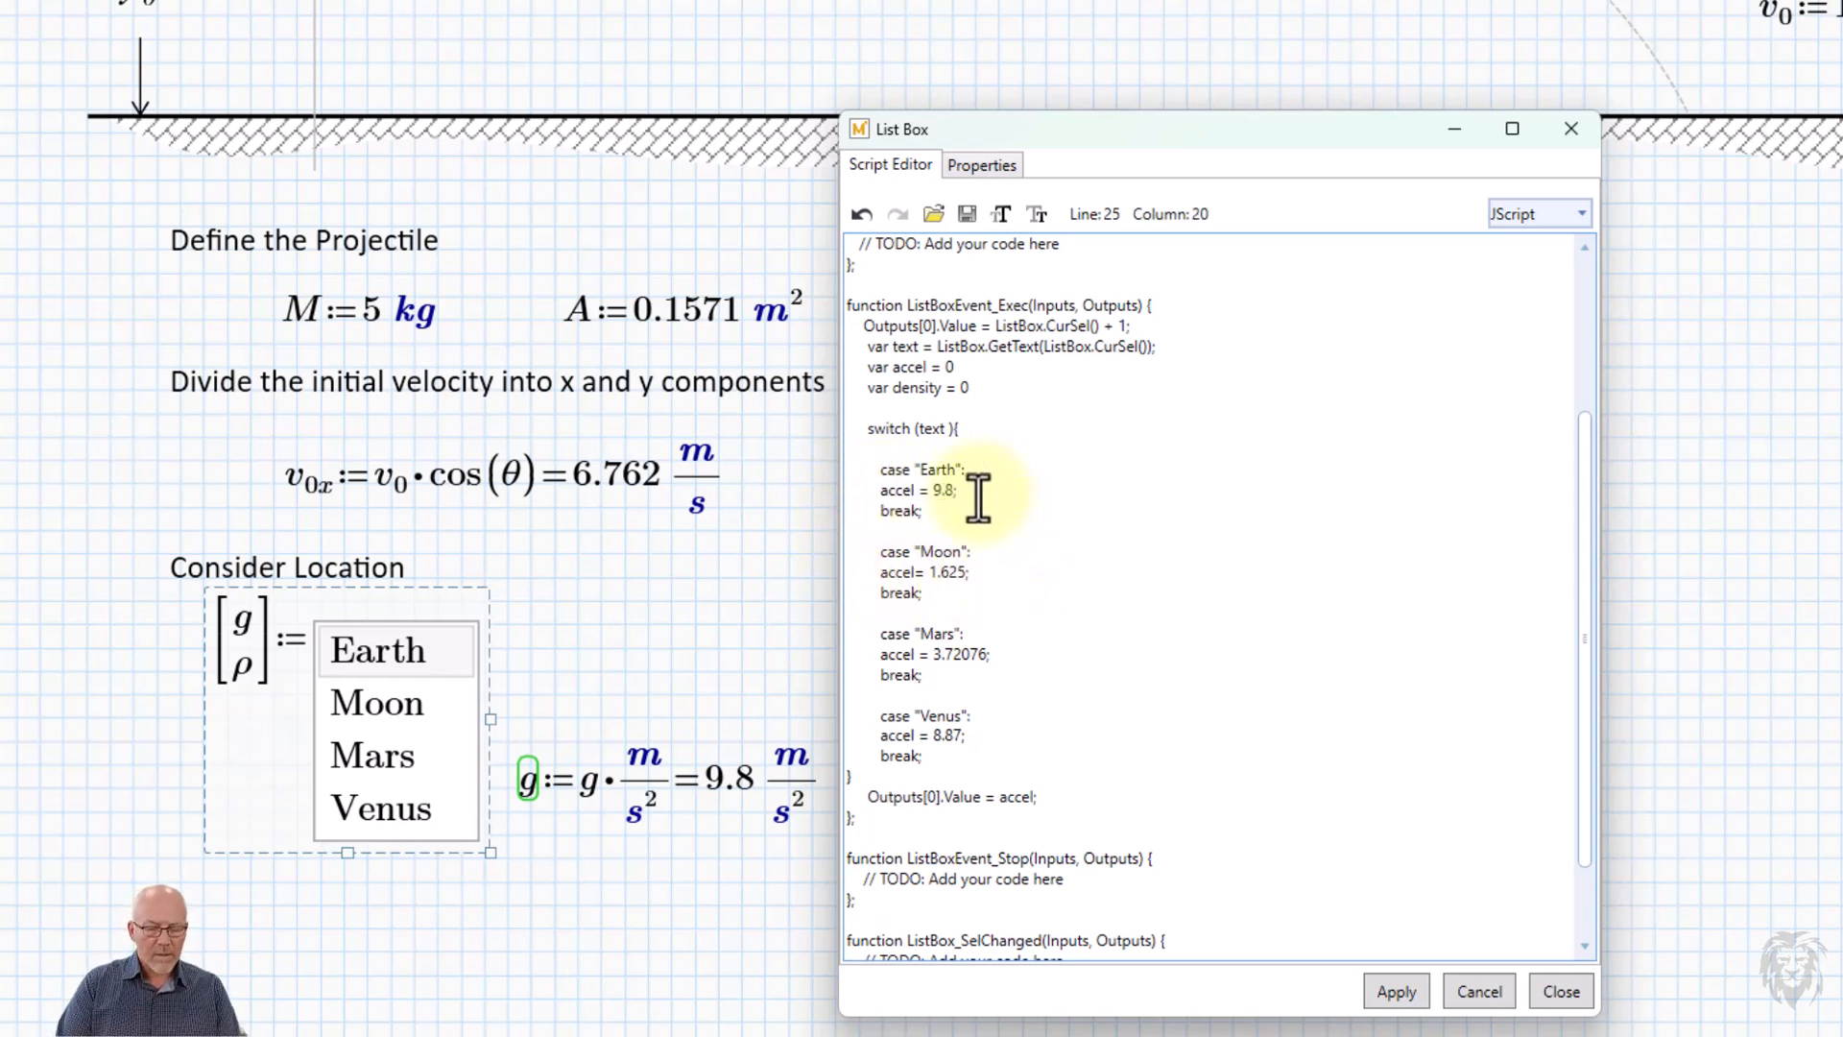
key(Return)
key(ctrl+v)
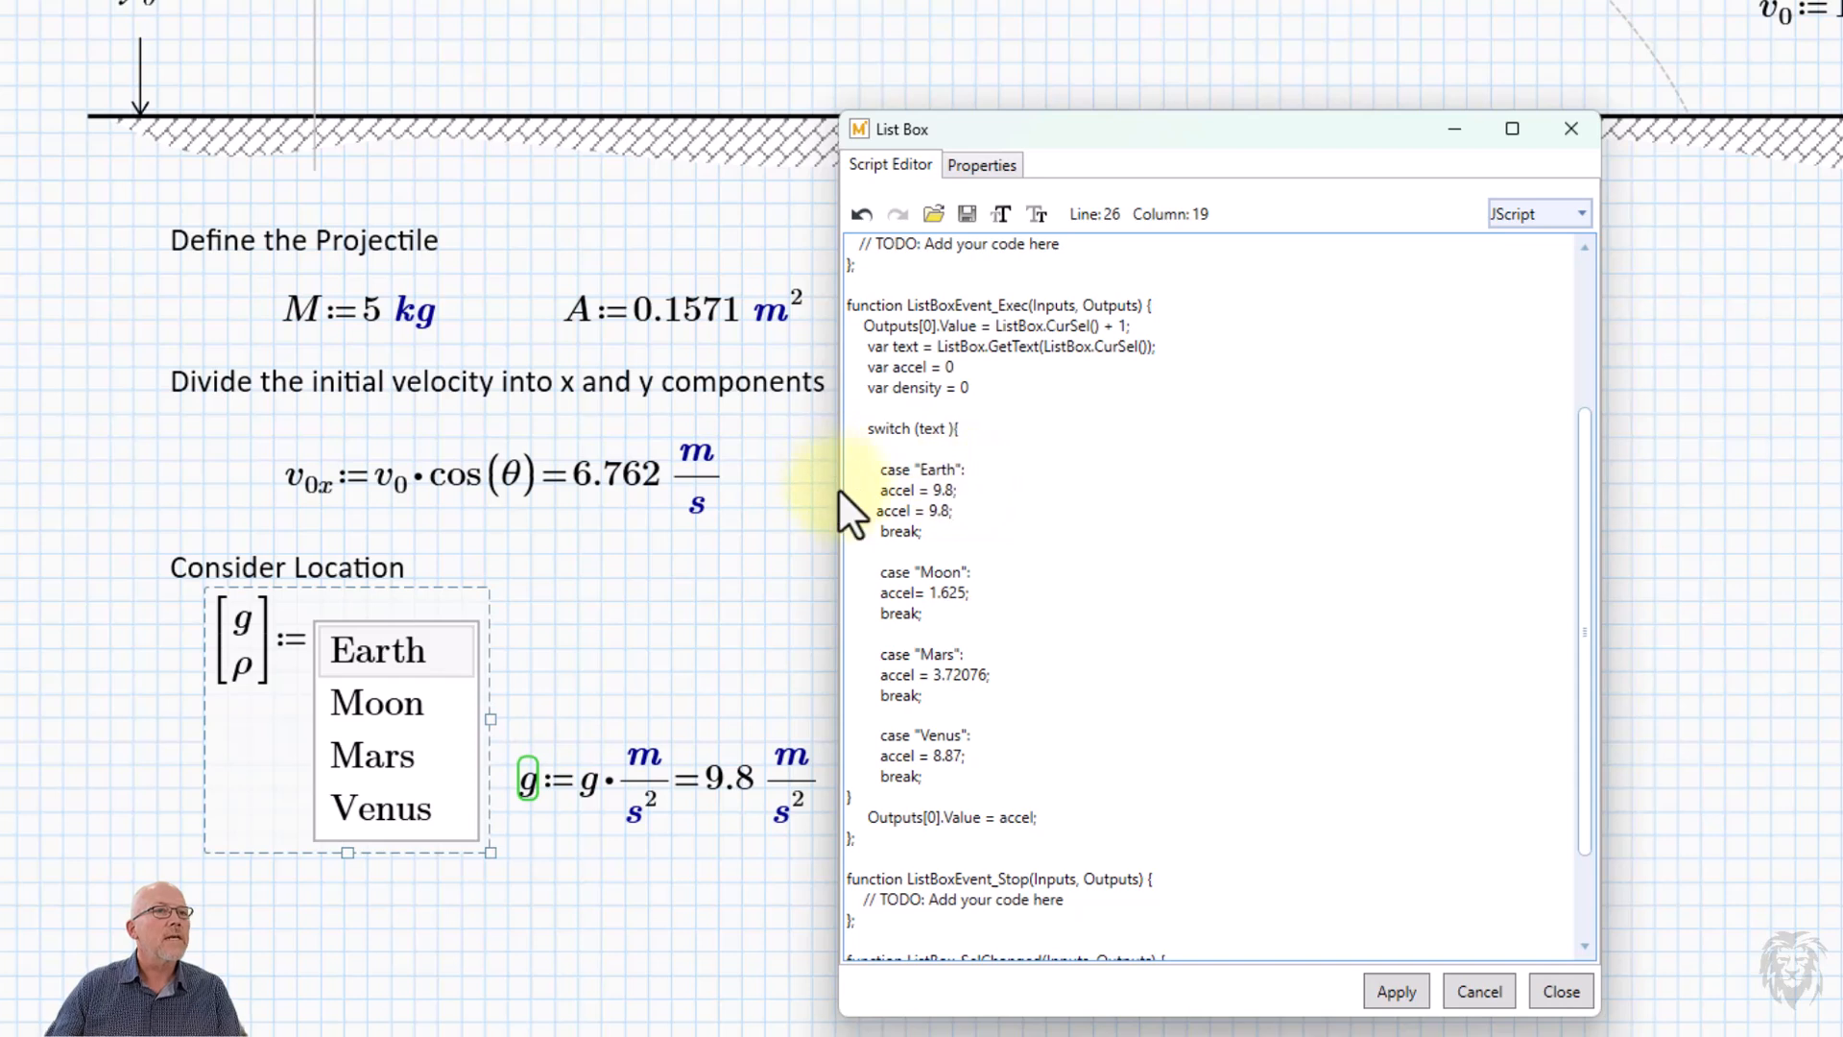
click(864, 510)
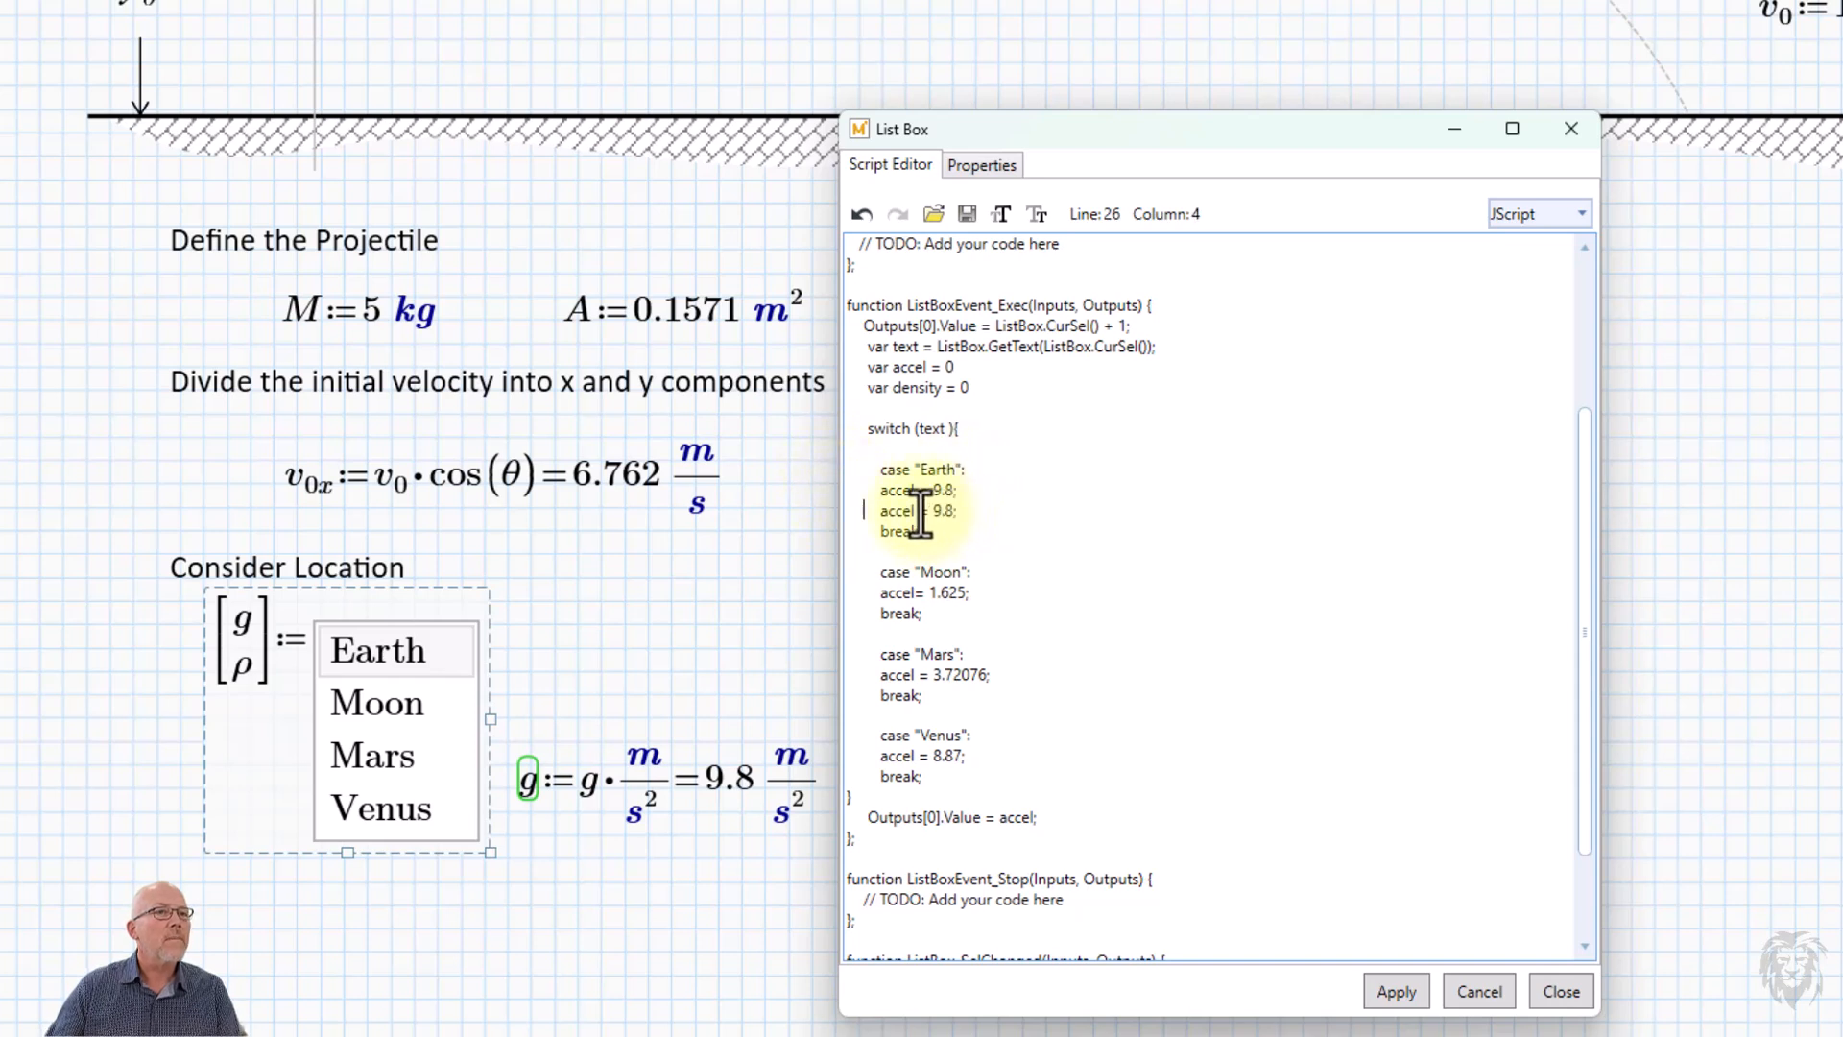
click(891, 513)
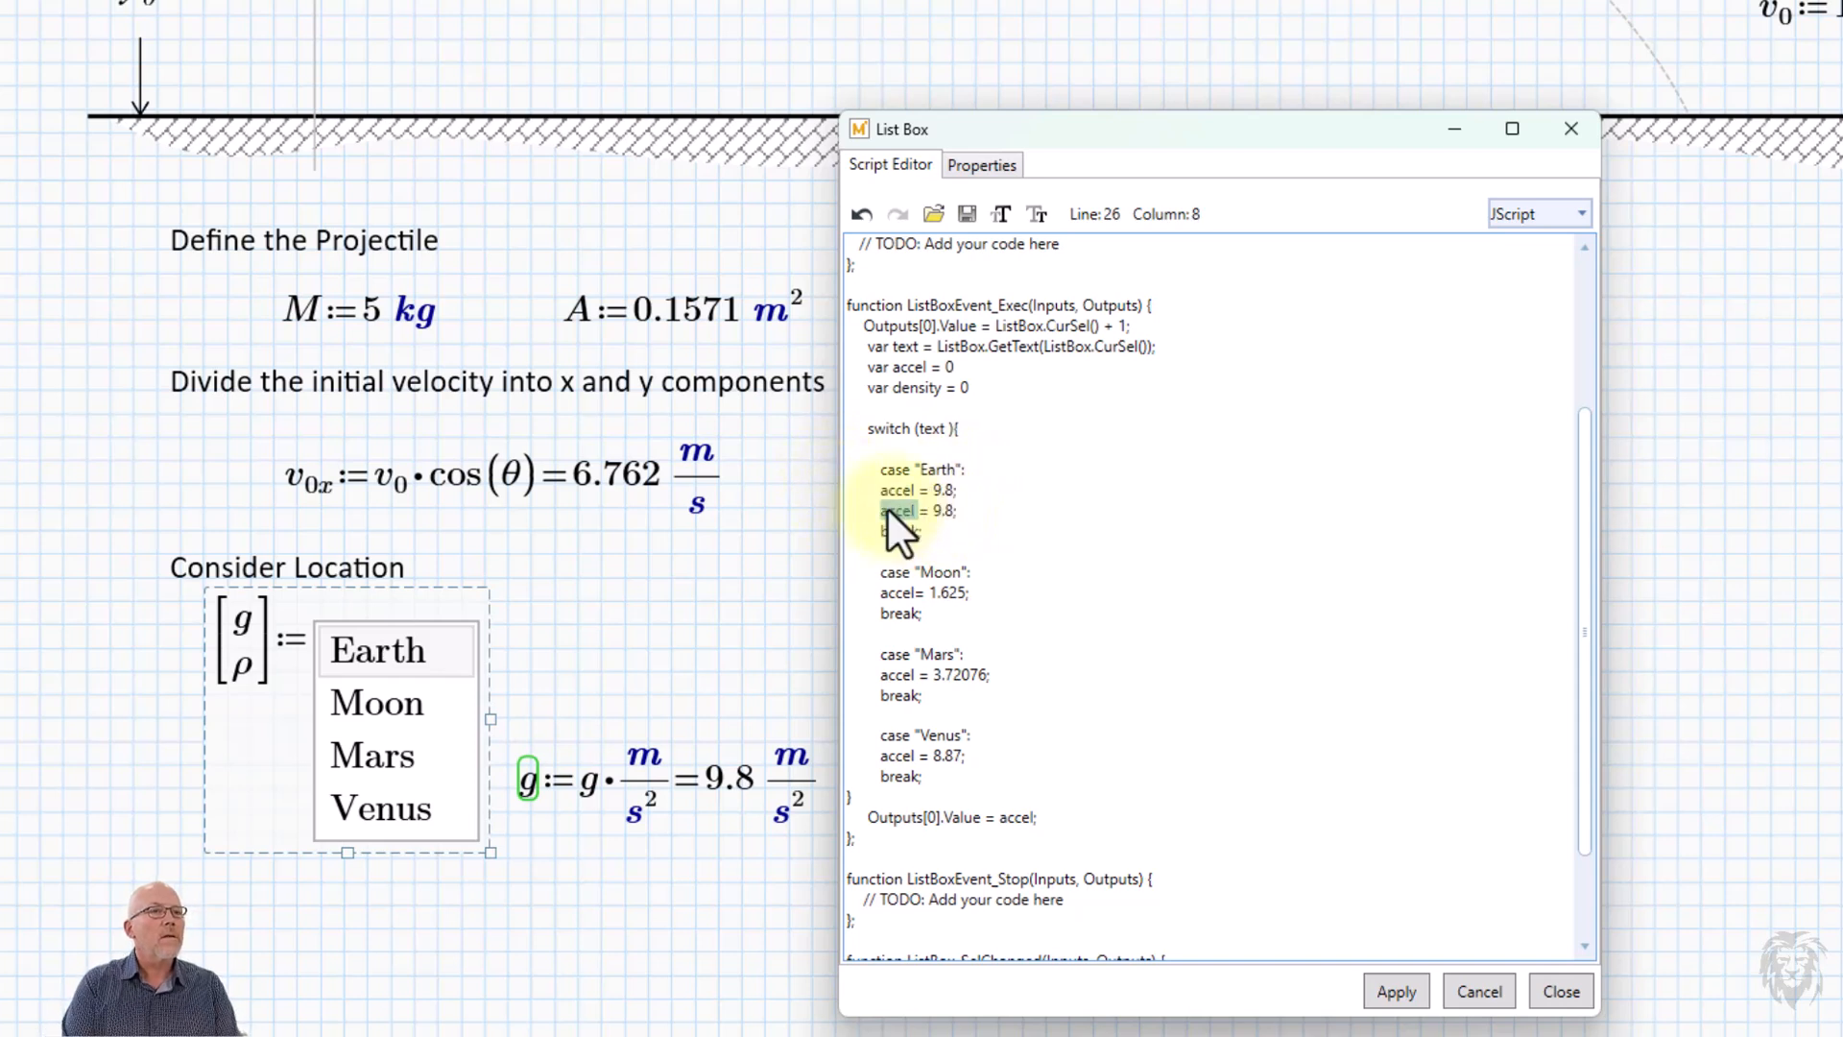
text(density)
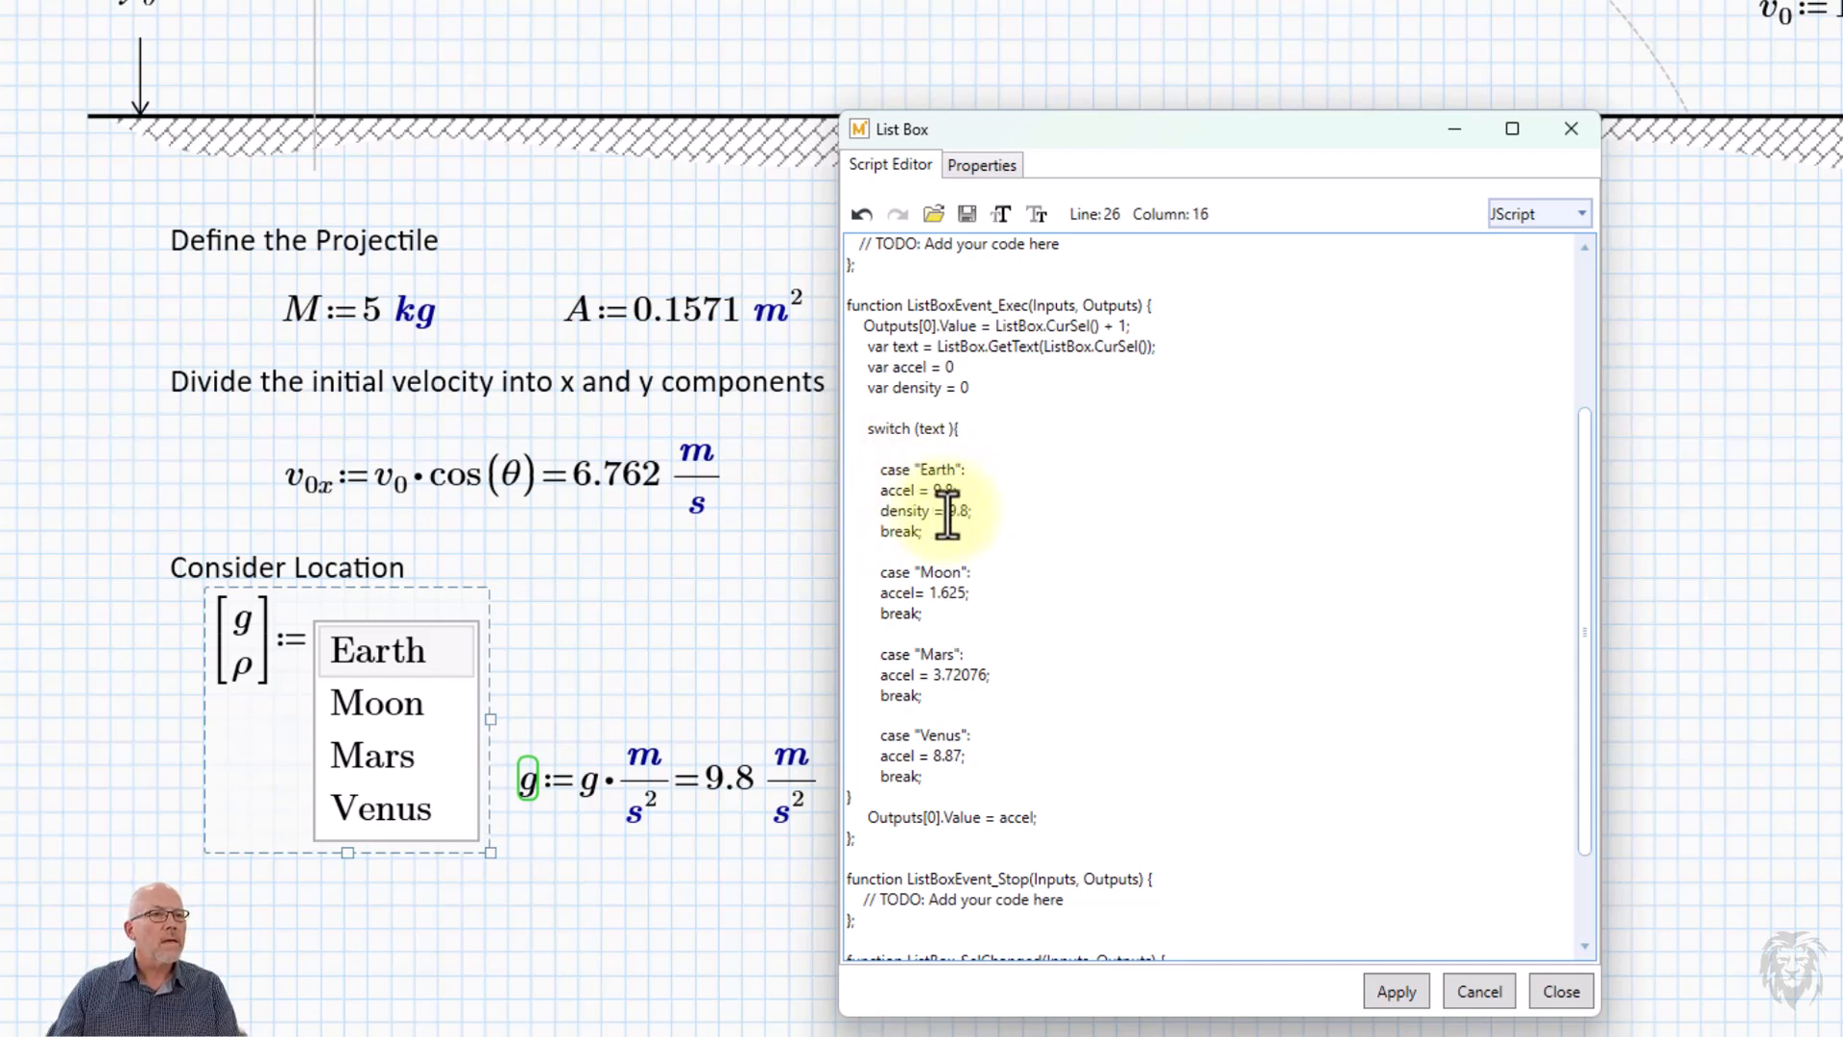
drag(949, 516, 969, 516)
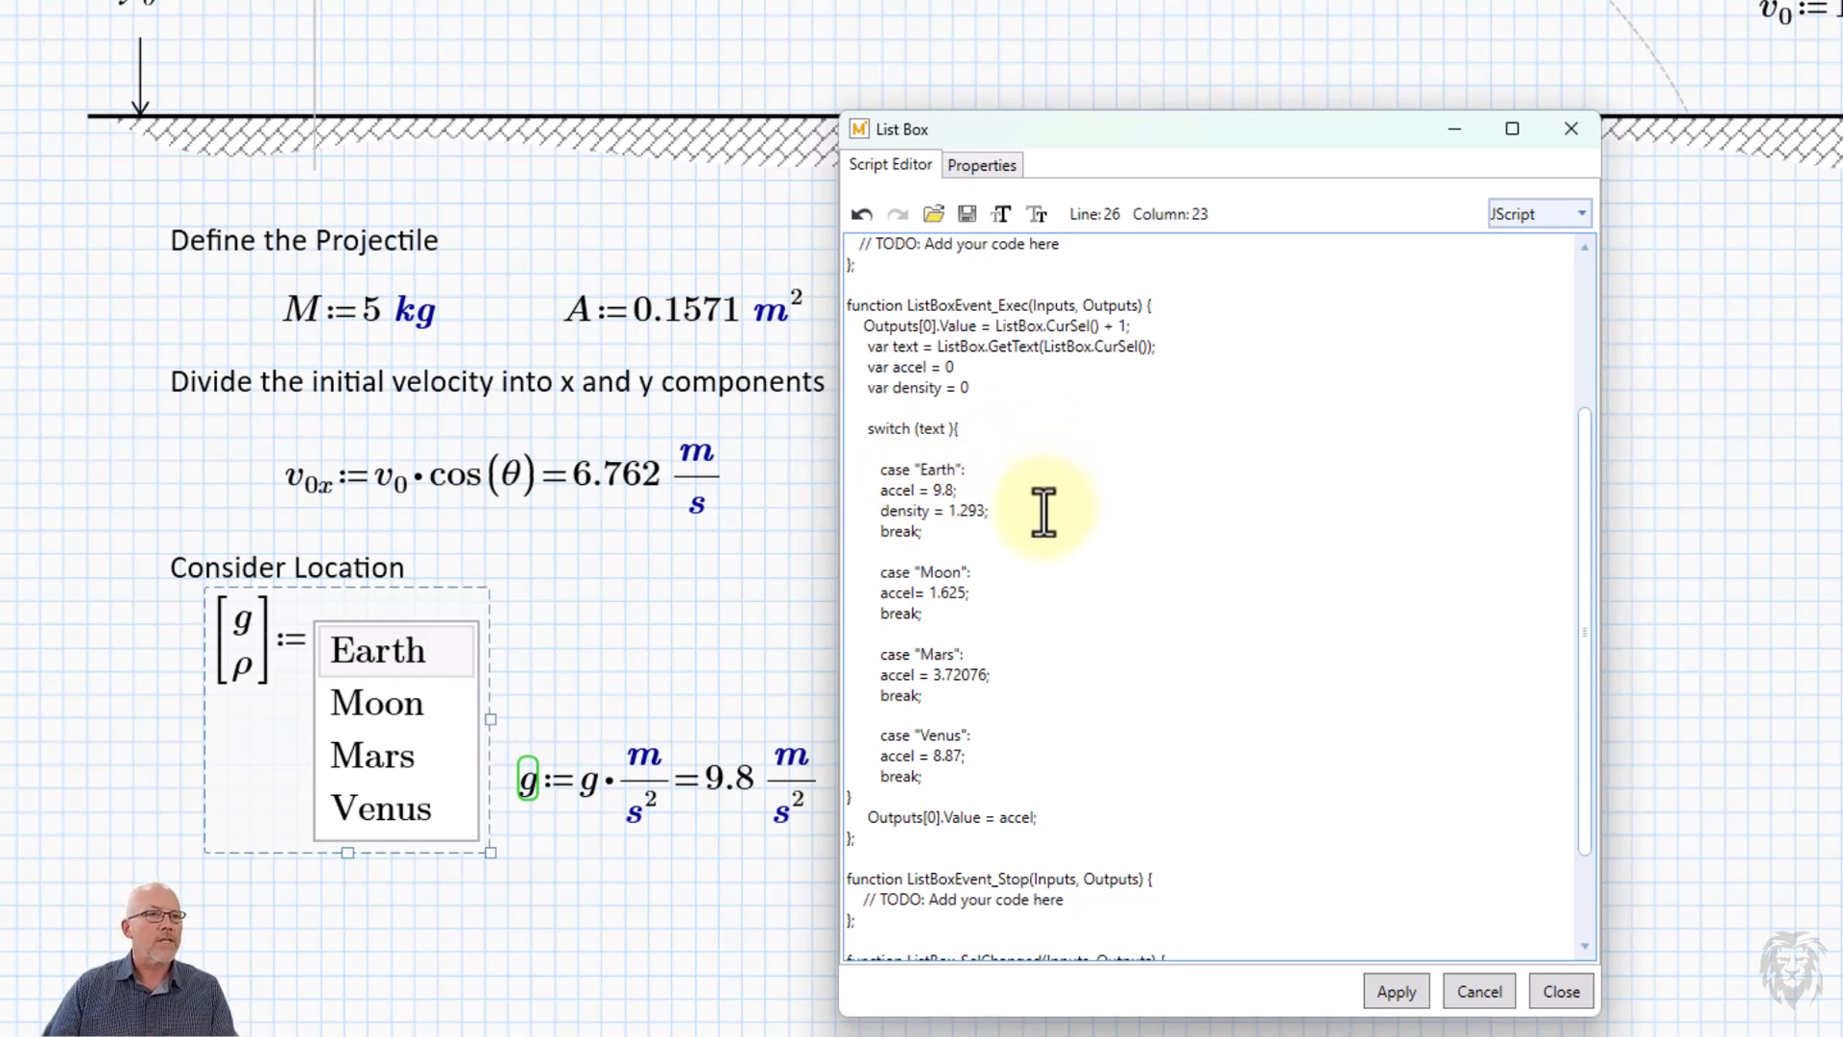
text(;)
Copy the Earth case's density line below the accel line in the Moon, Mars and Venus cases.
drag(1008, 511, 846, 512)
key(ctrl+c)
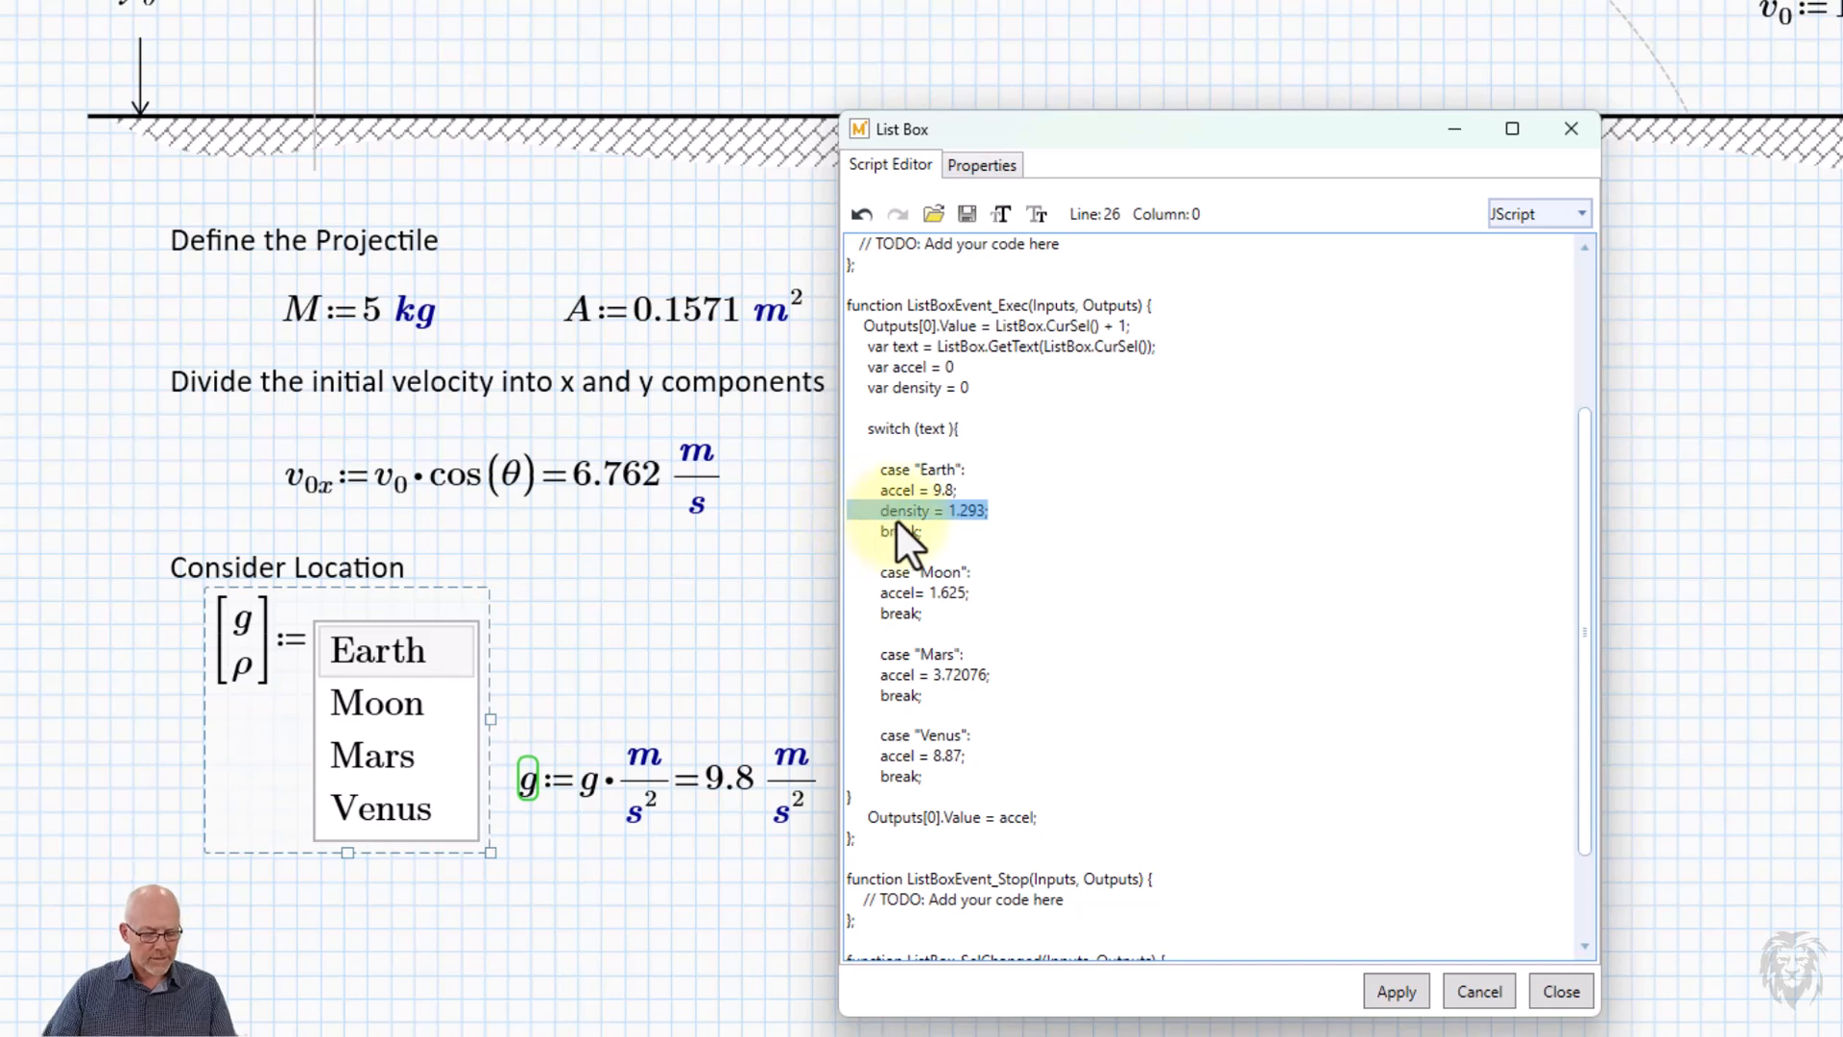
click(990, 595)
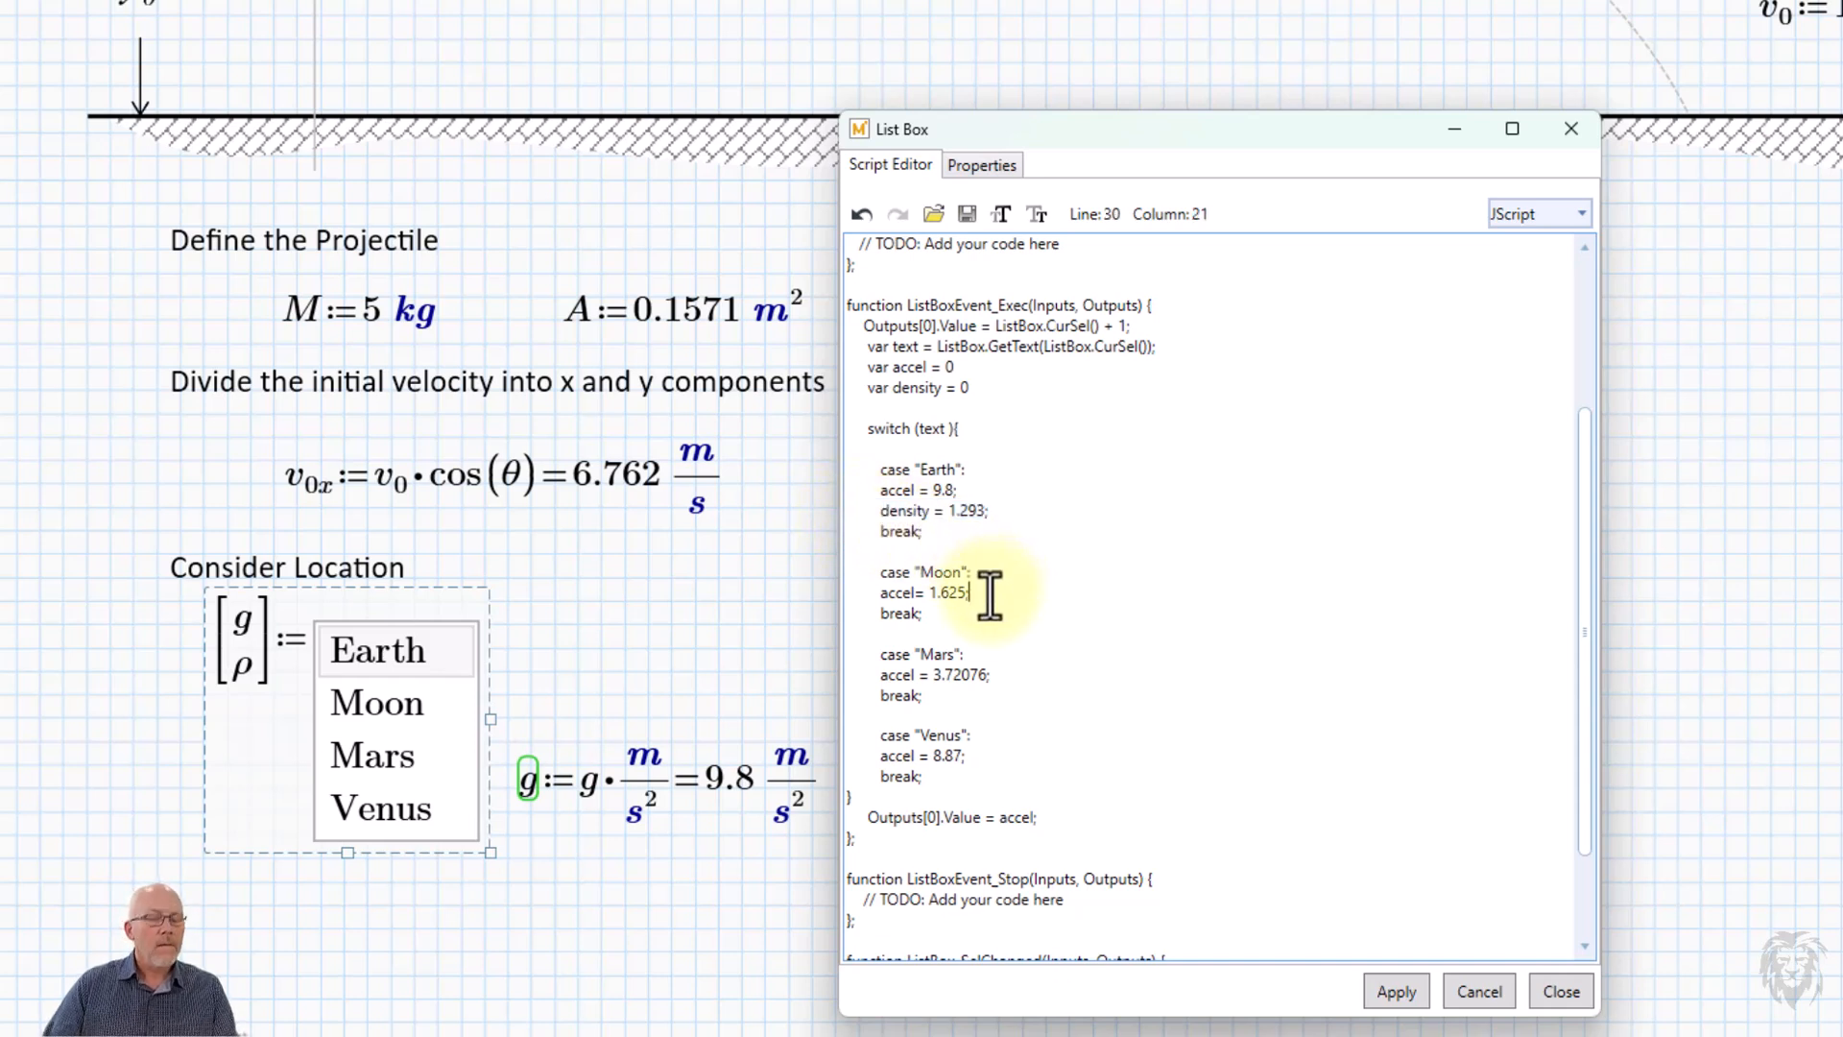
key(Return)
key(ctrl+v)
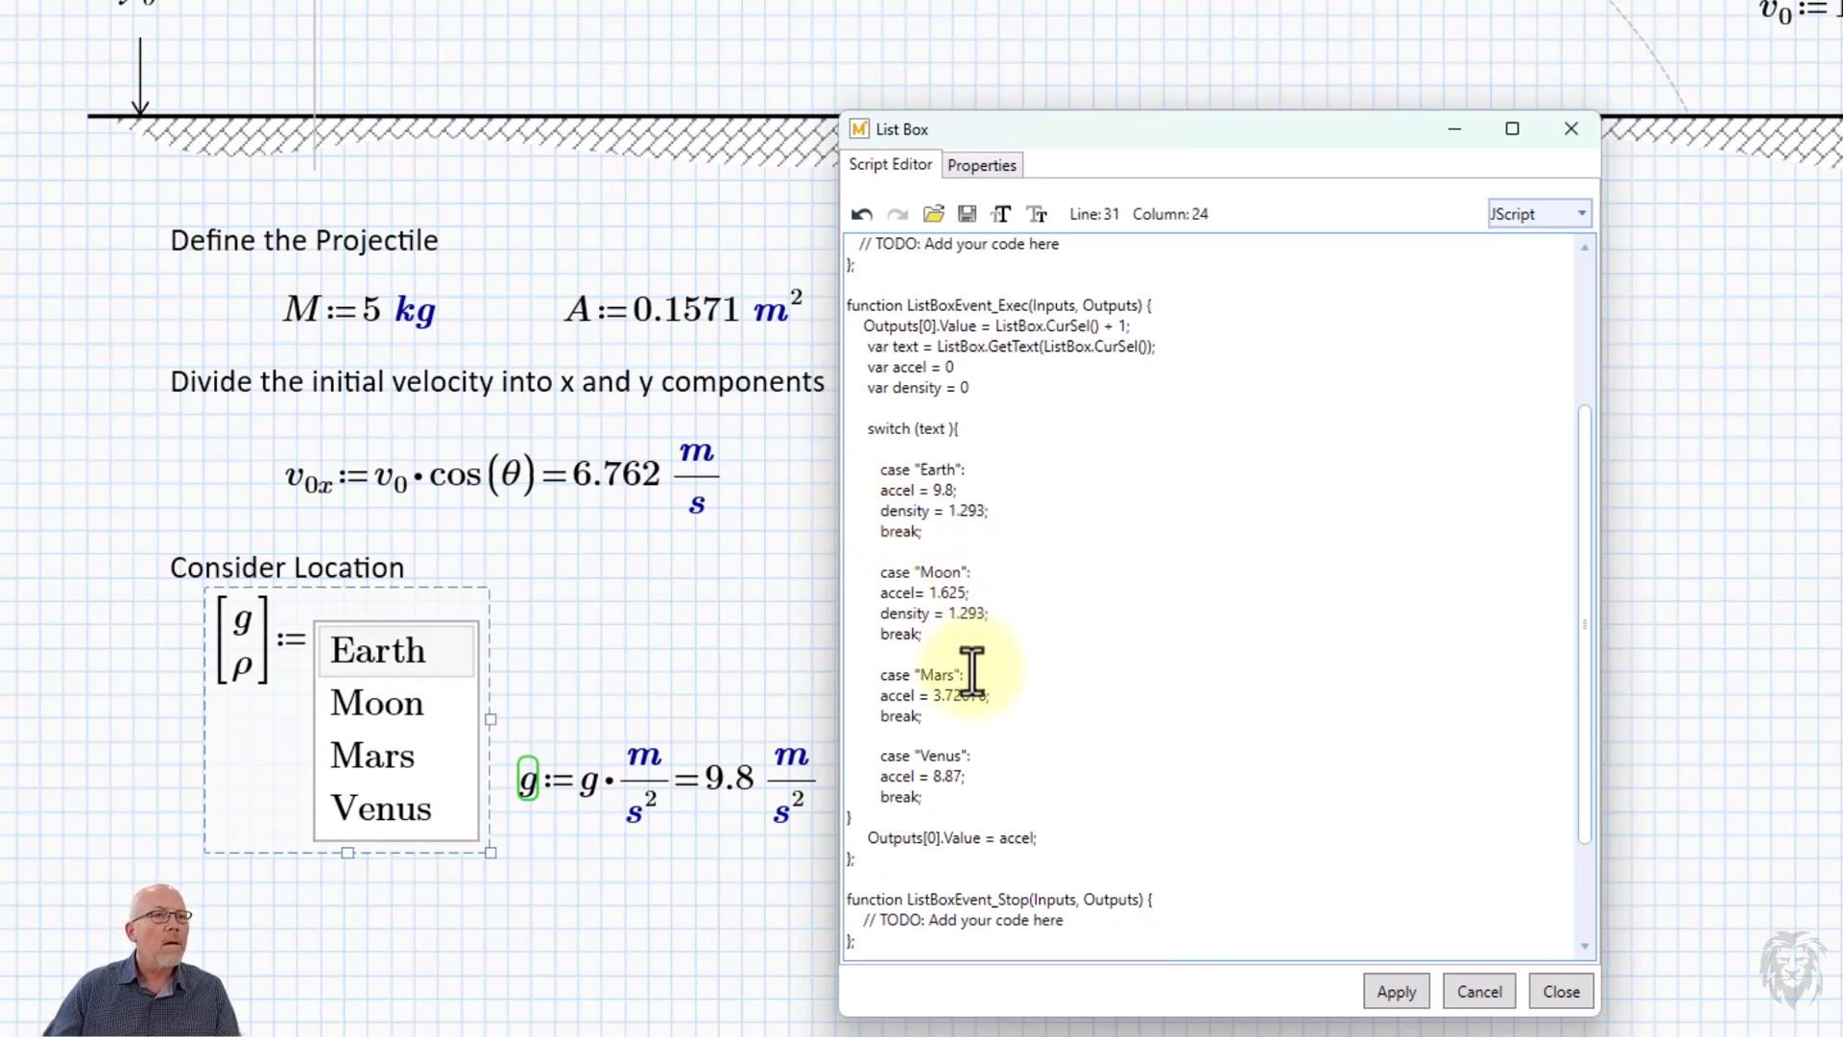
key(Return)
key(ctrl+v)
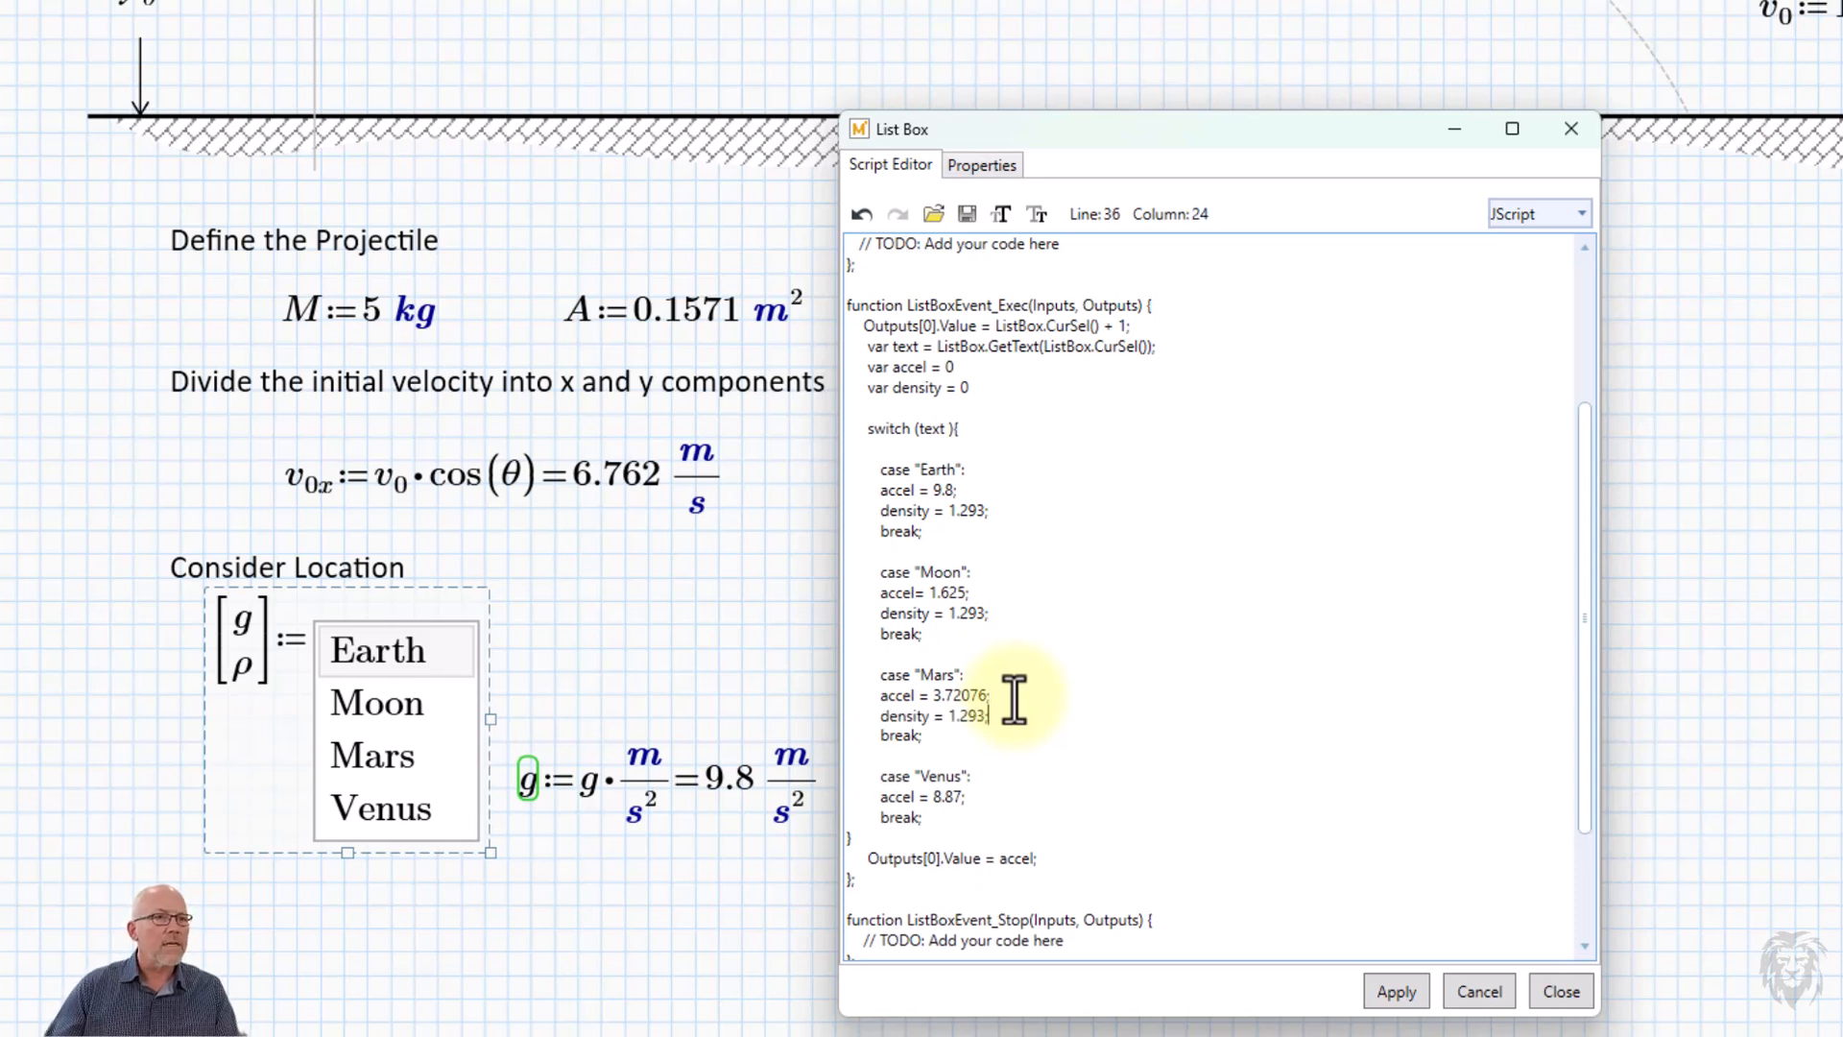
click(979, 800)
key(Return)
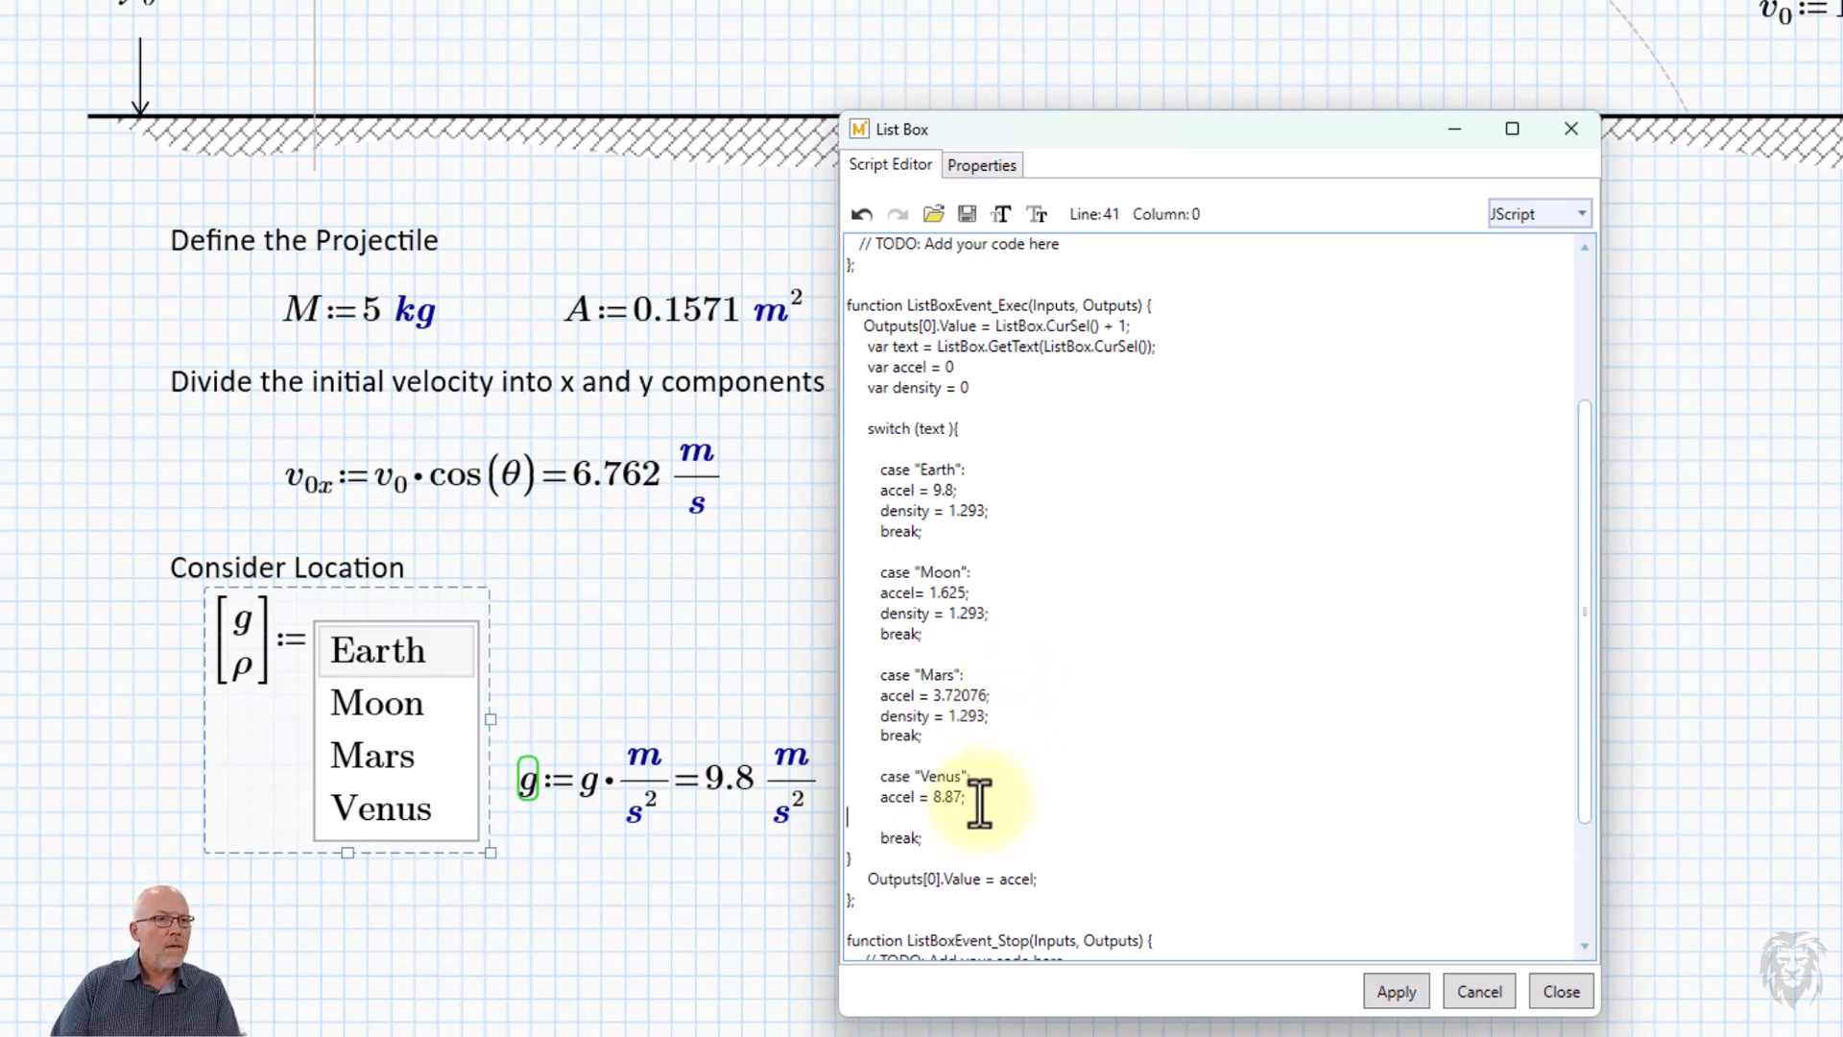
key(ctrl+v)
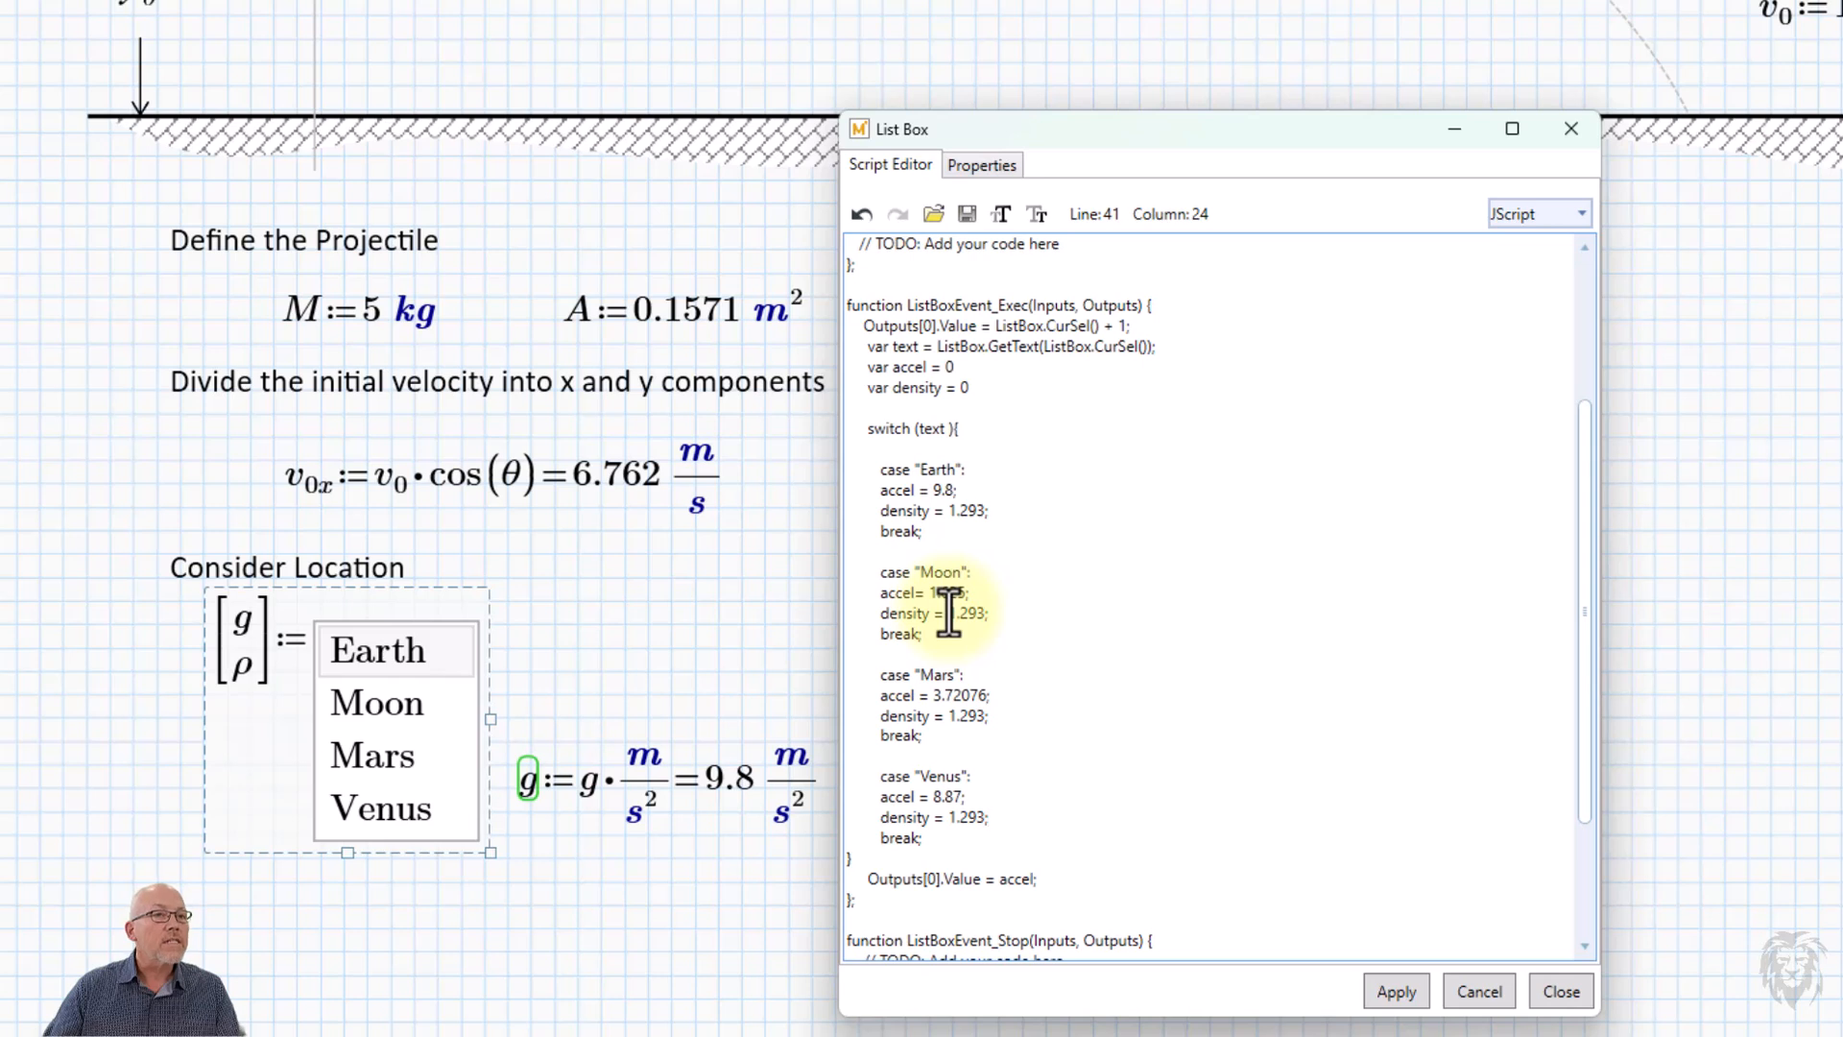
Set the density to 0 in the Moon case and to 0.020 in the Mars case.
drag(949, 612, 980, 615)
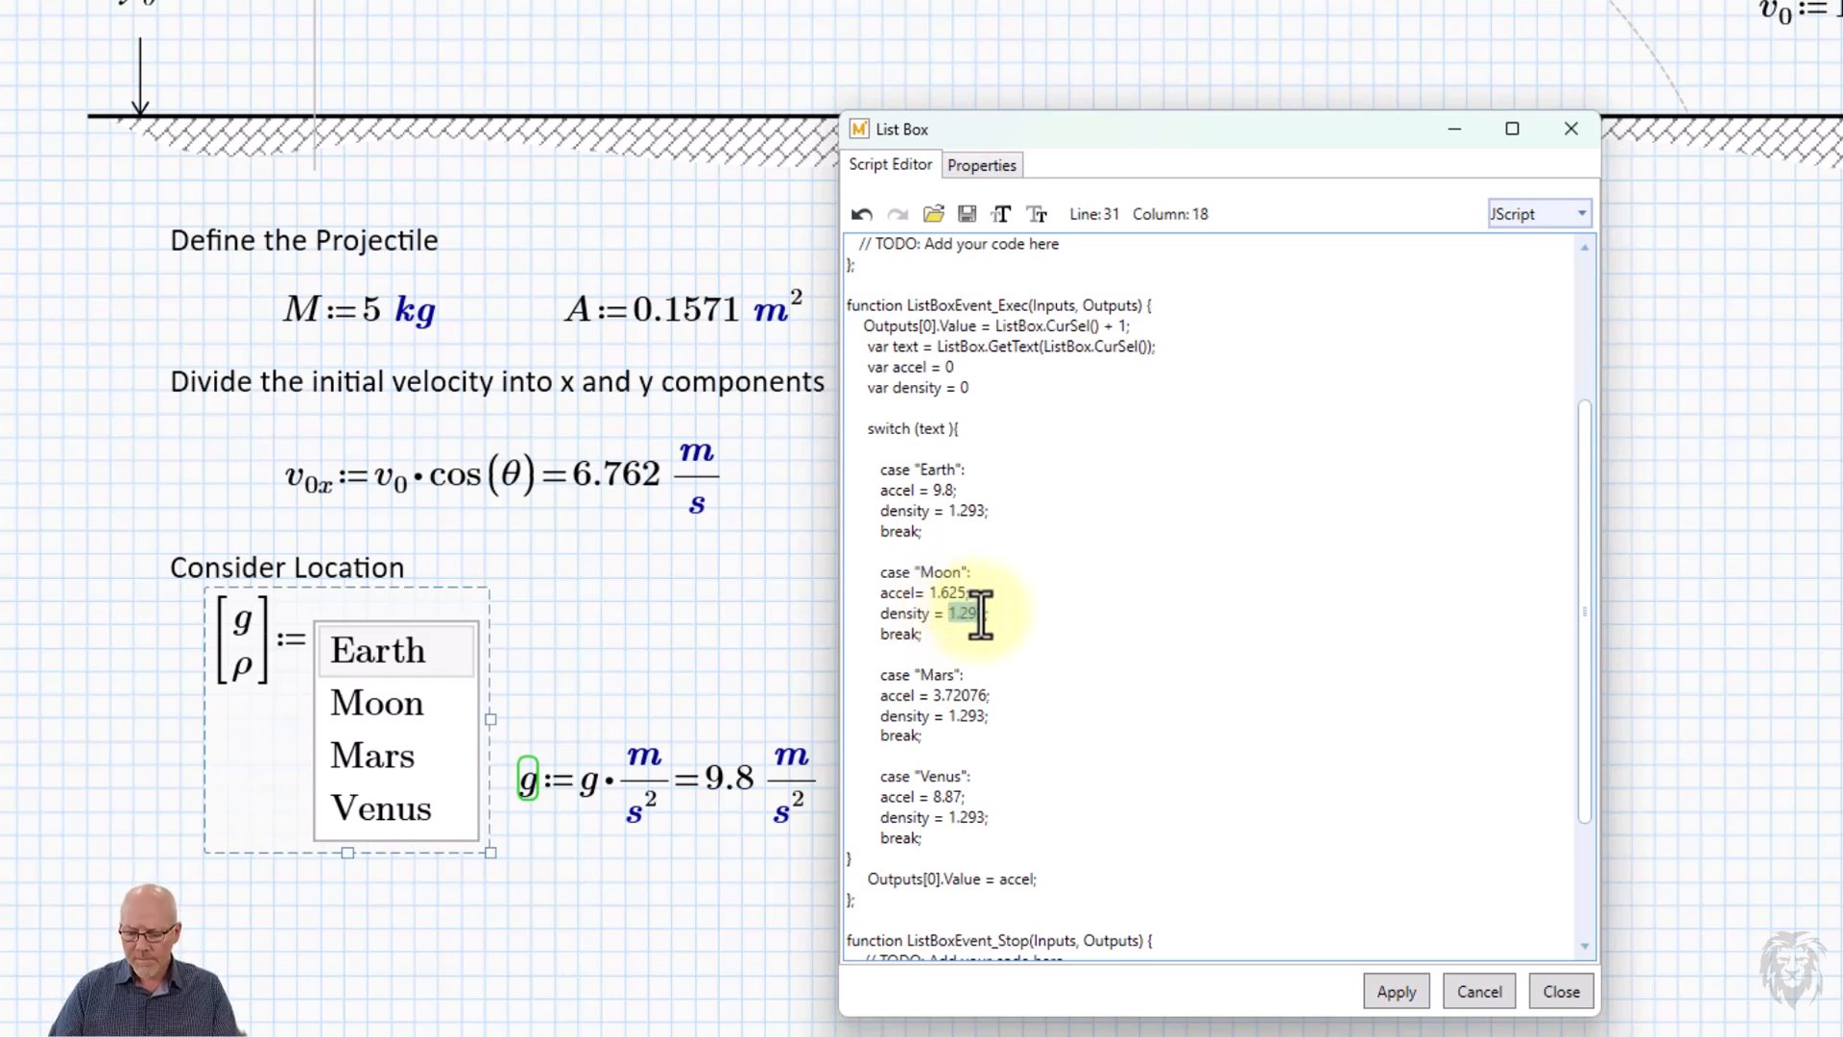
text(0)
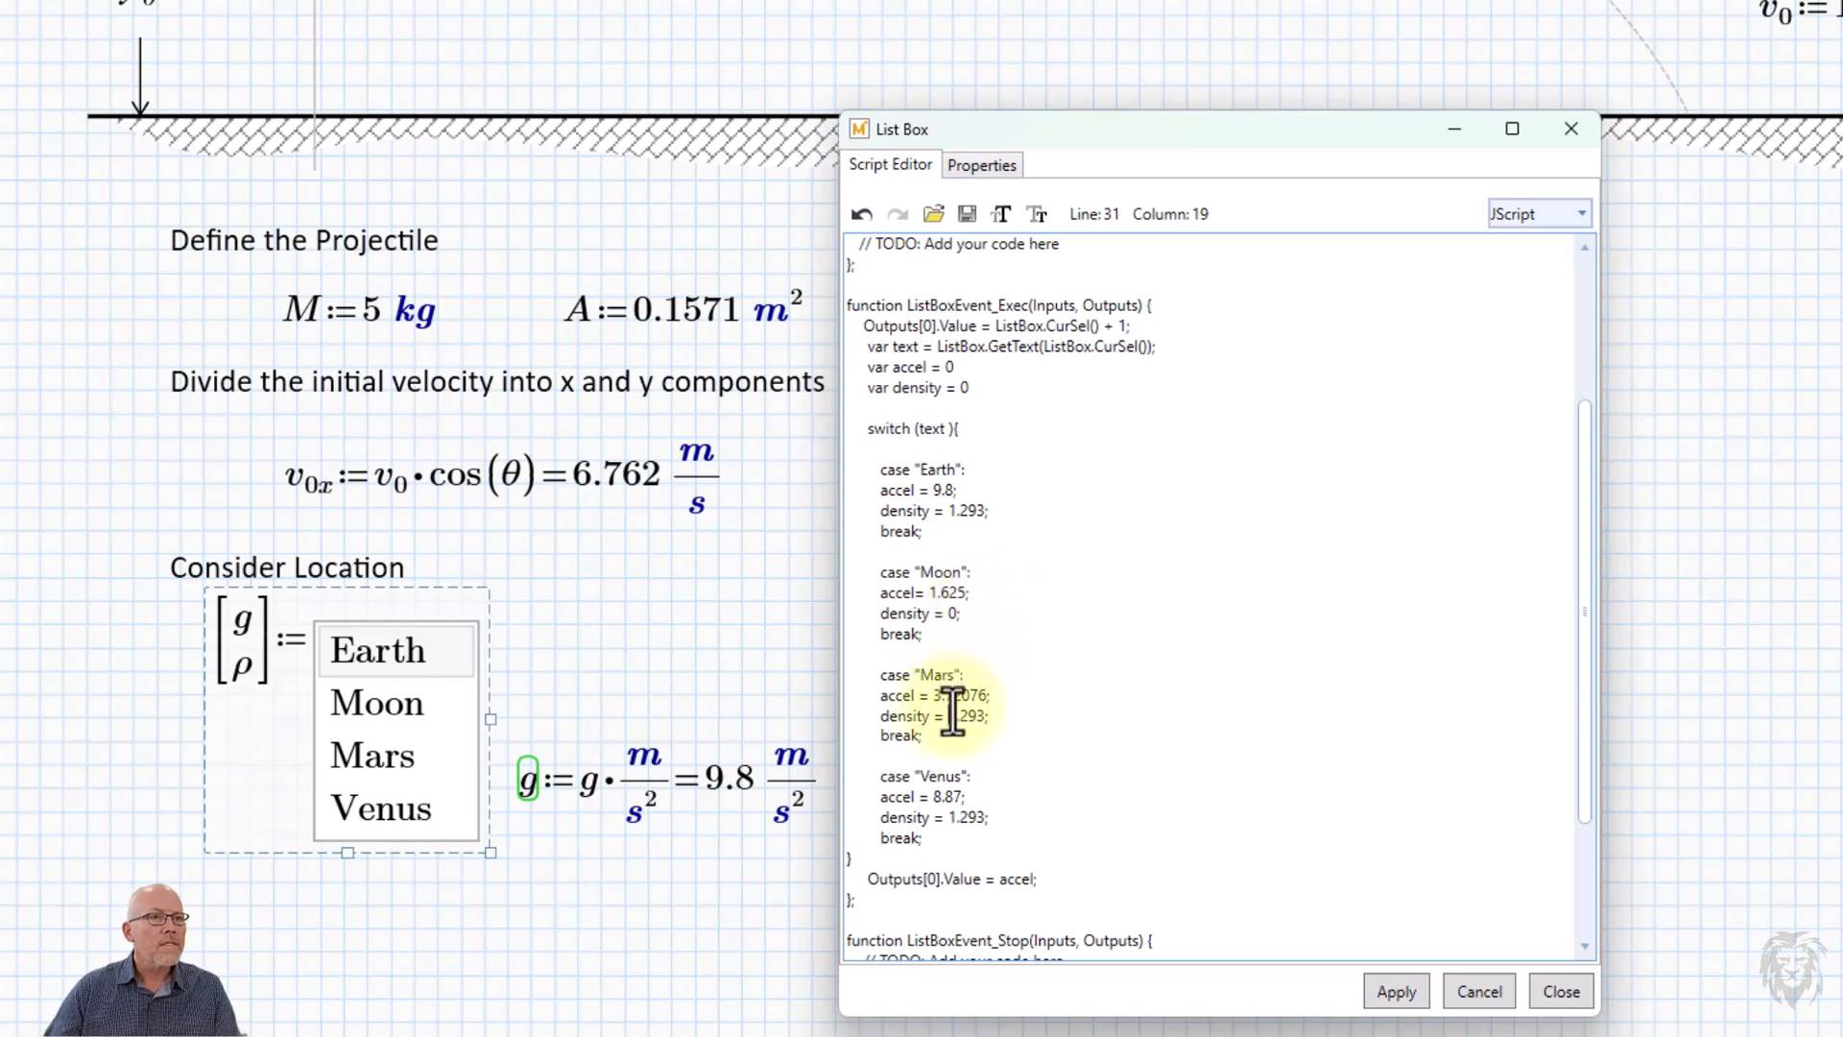
drag(950, 715, 980, 718)
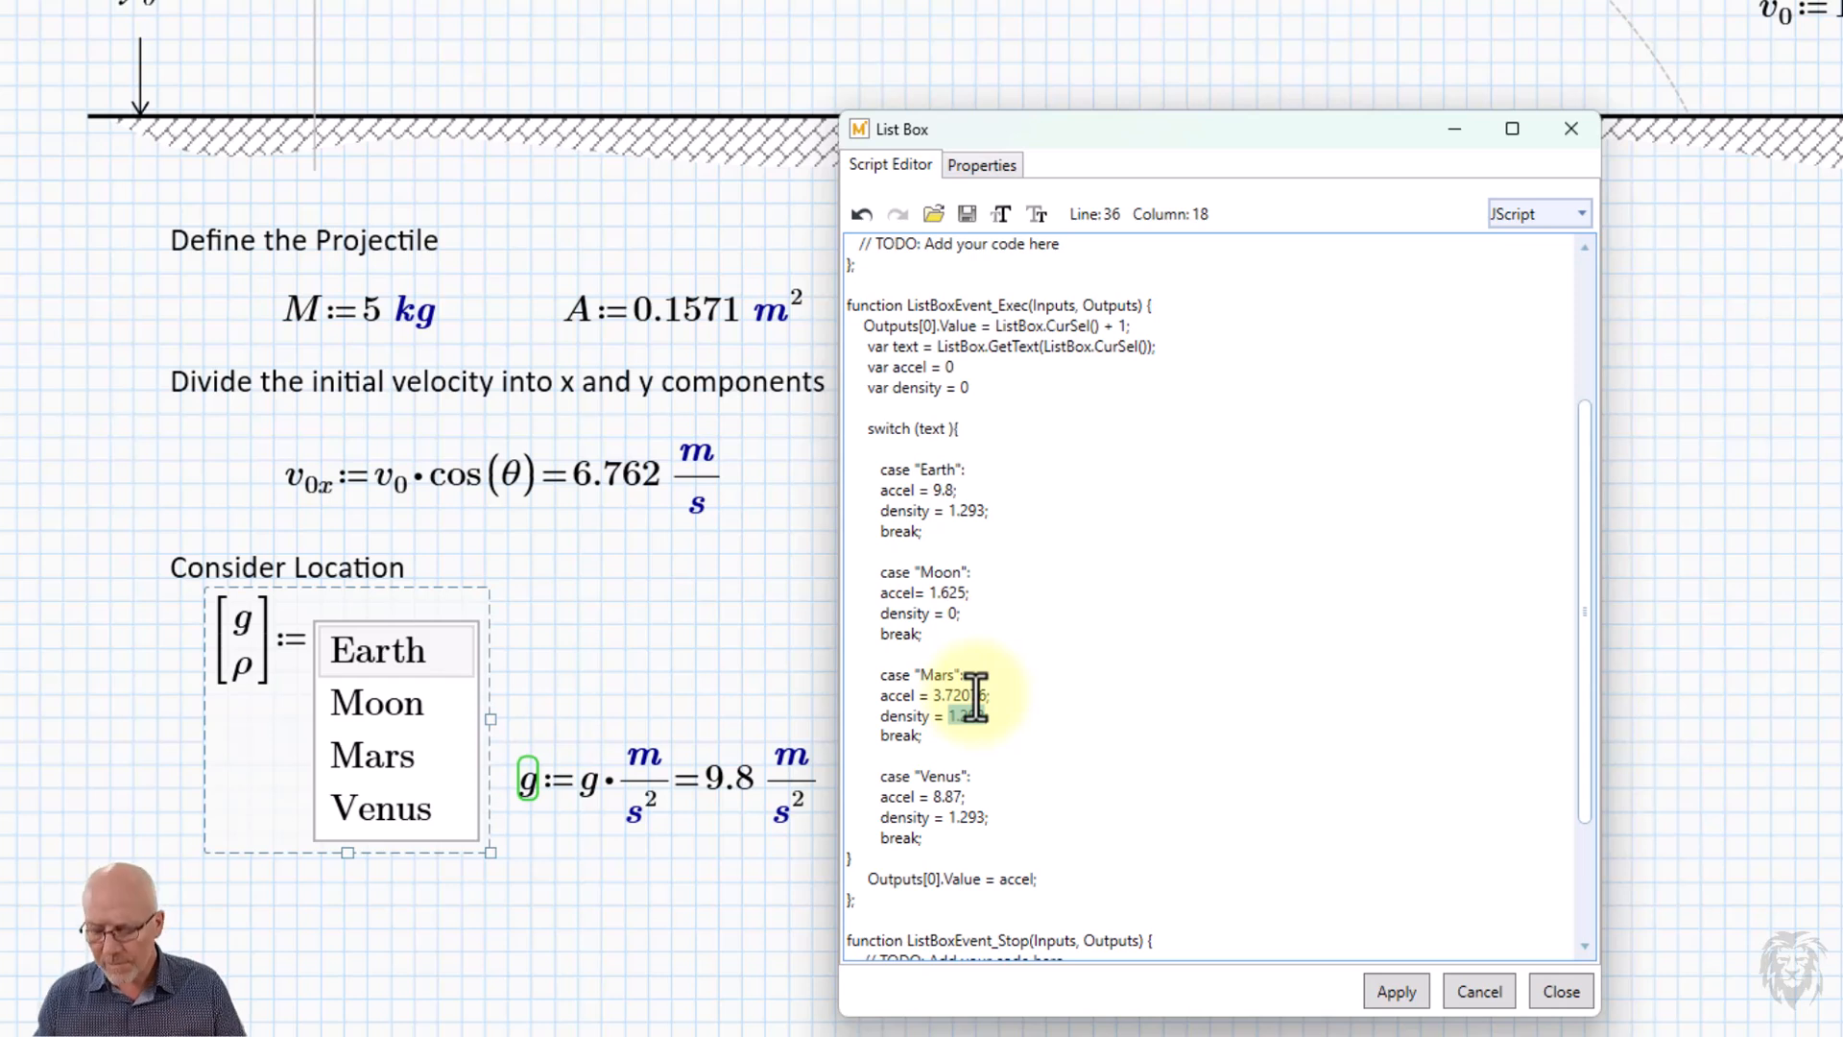
text(0.020)
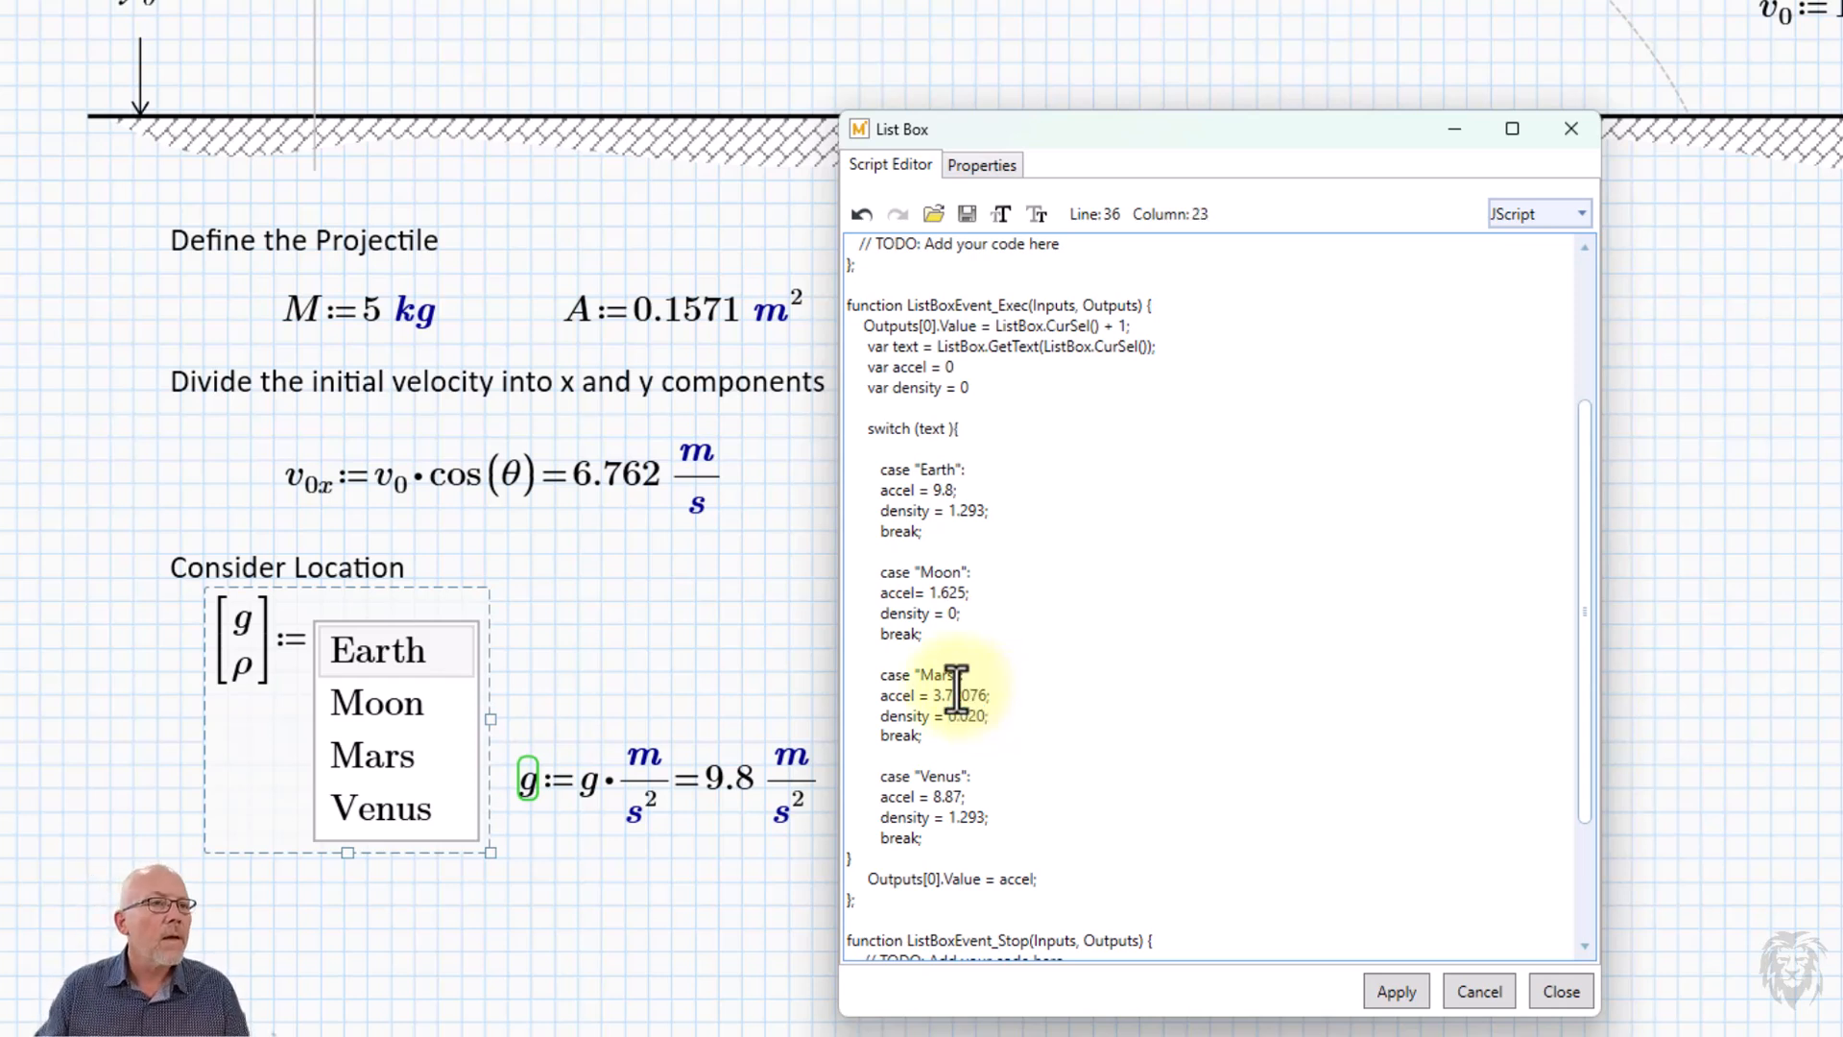
Set the density to 65 in the Venus case, keeping the line's closing semicolon.
click(1007, 797)
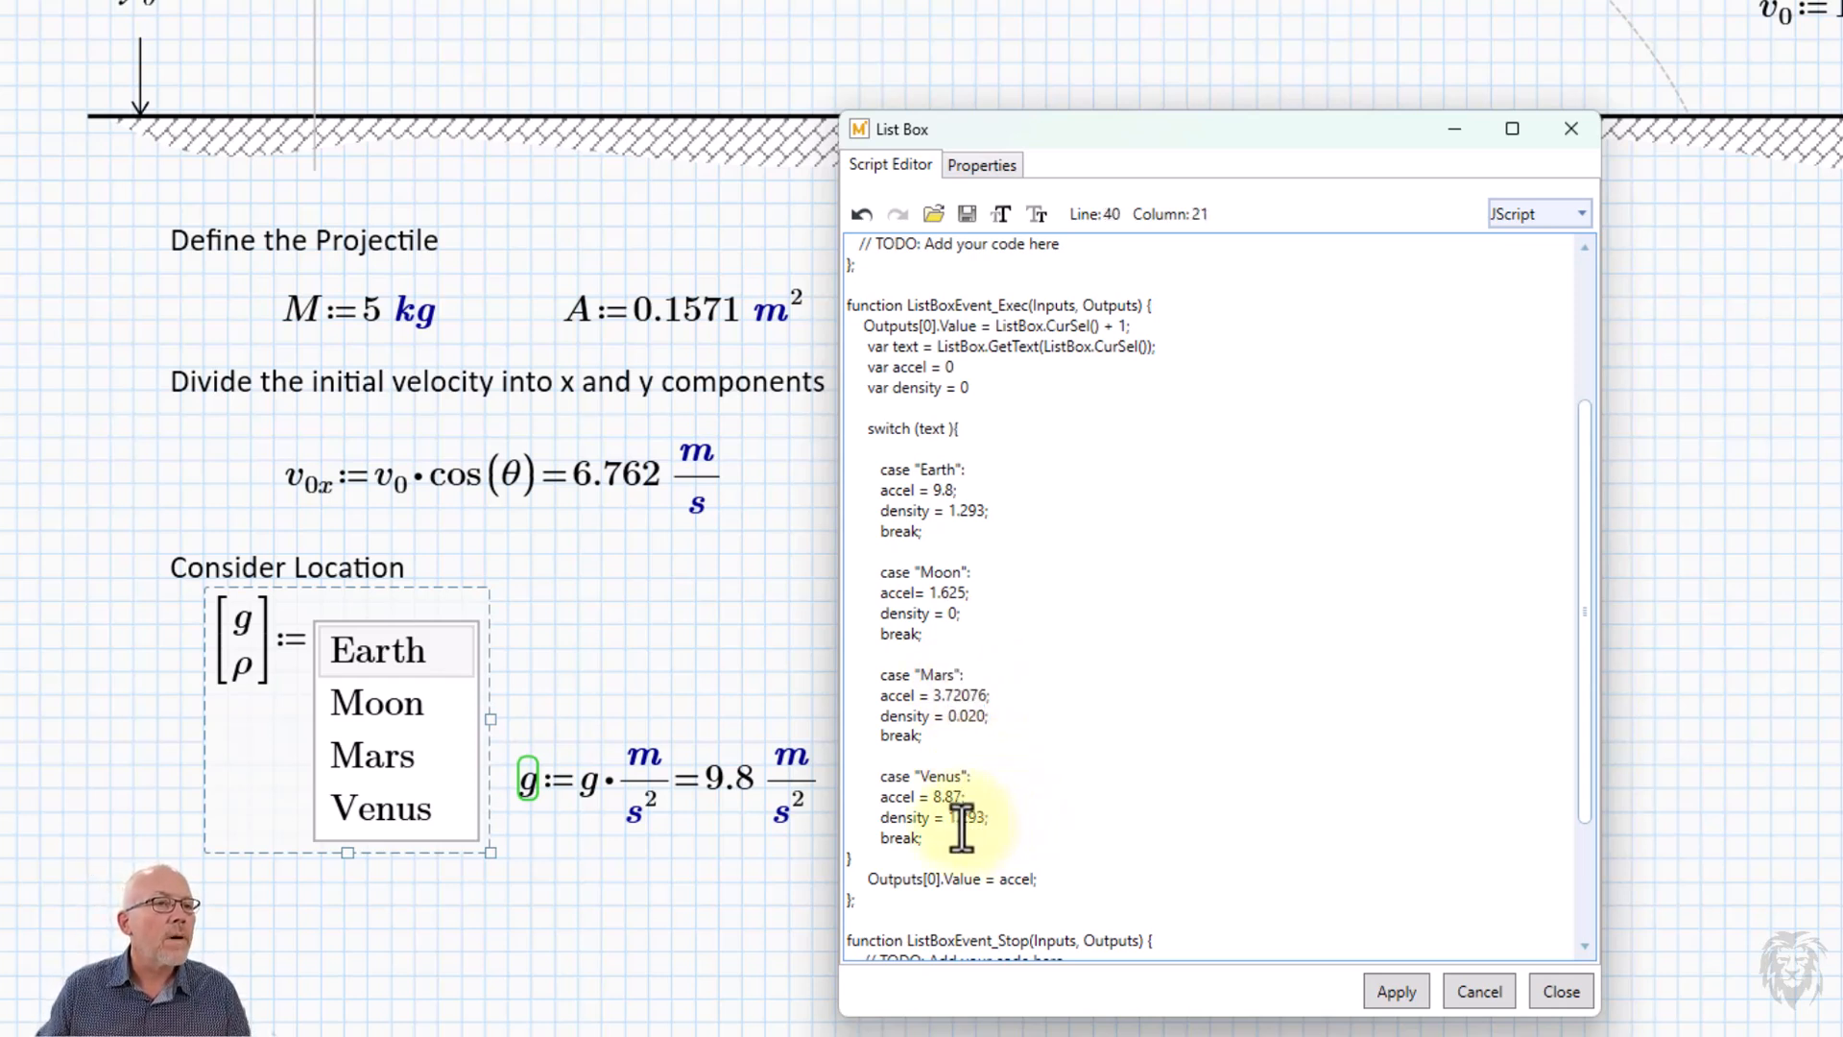
drag(950, 818, 982, 823)
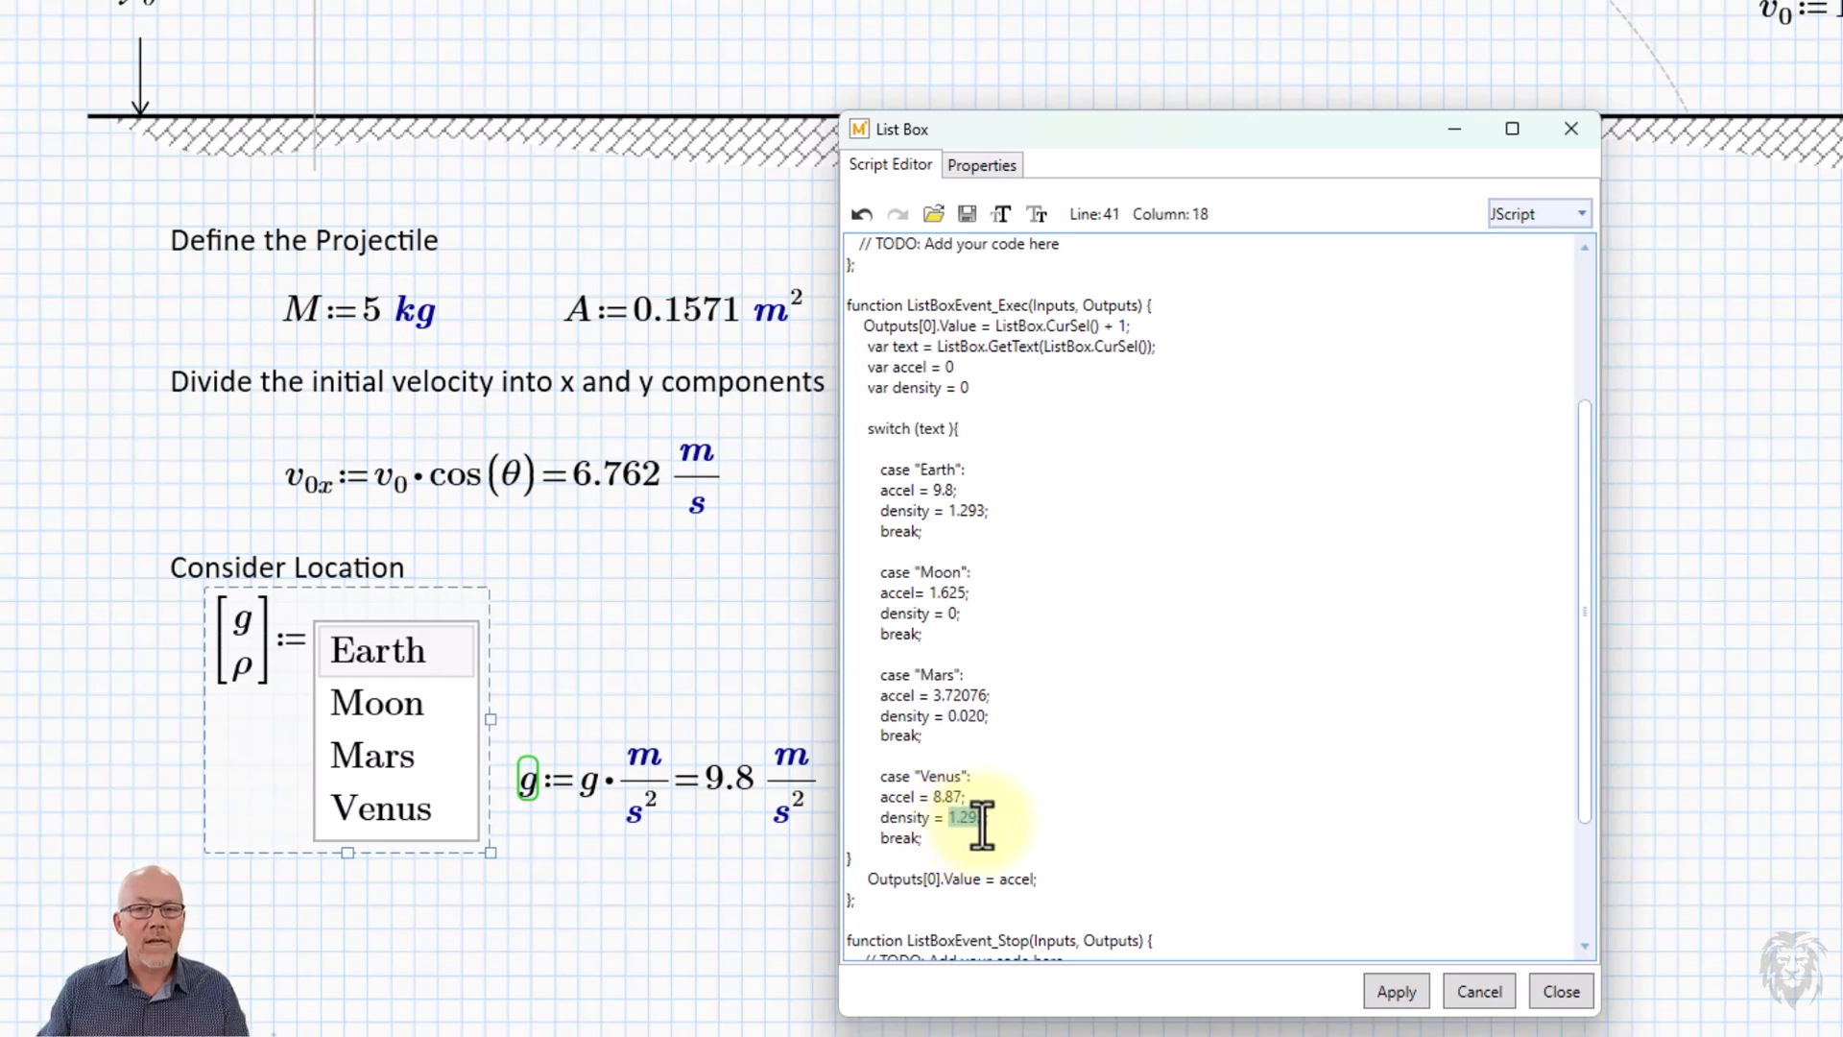
text(65)
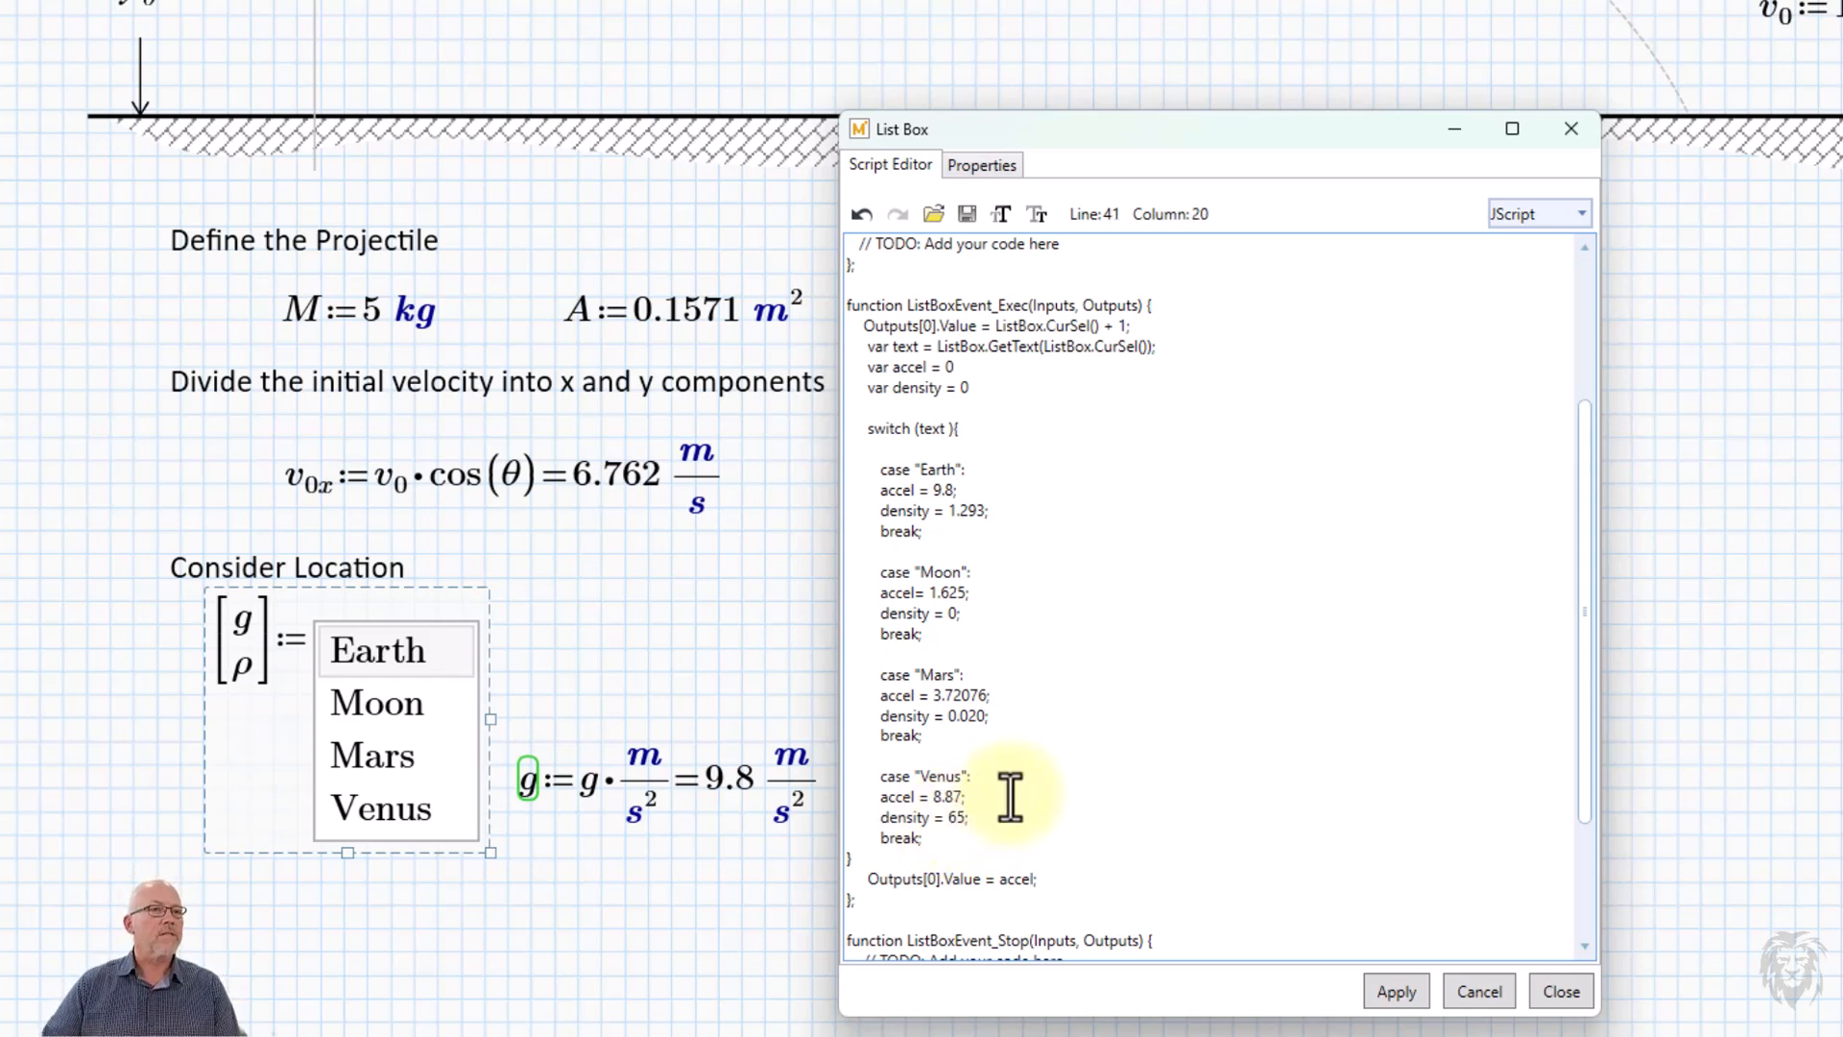
text(;)
Duplicate the final "Outputs[0].Value = accel;" line after the switch block and change the copy to "Outputs[1].Value = density;".
scroll(1023, 814, down, 1)
scroll(1023, 813, down, 1)
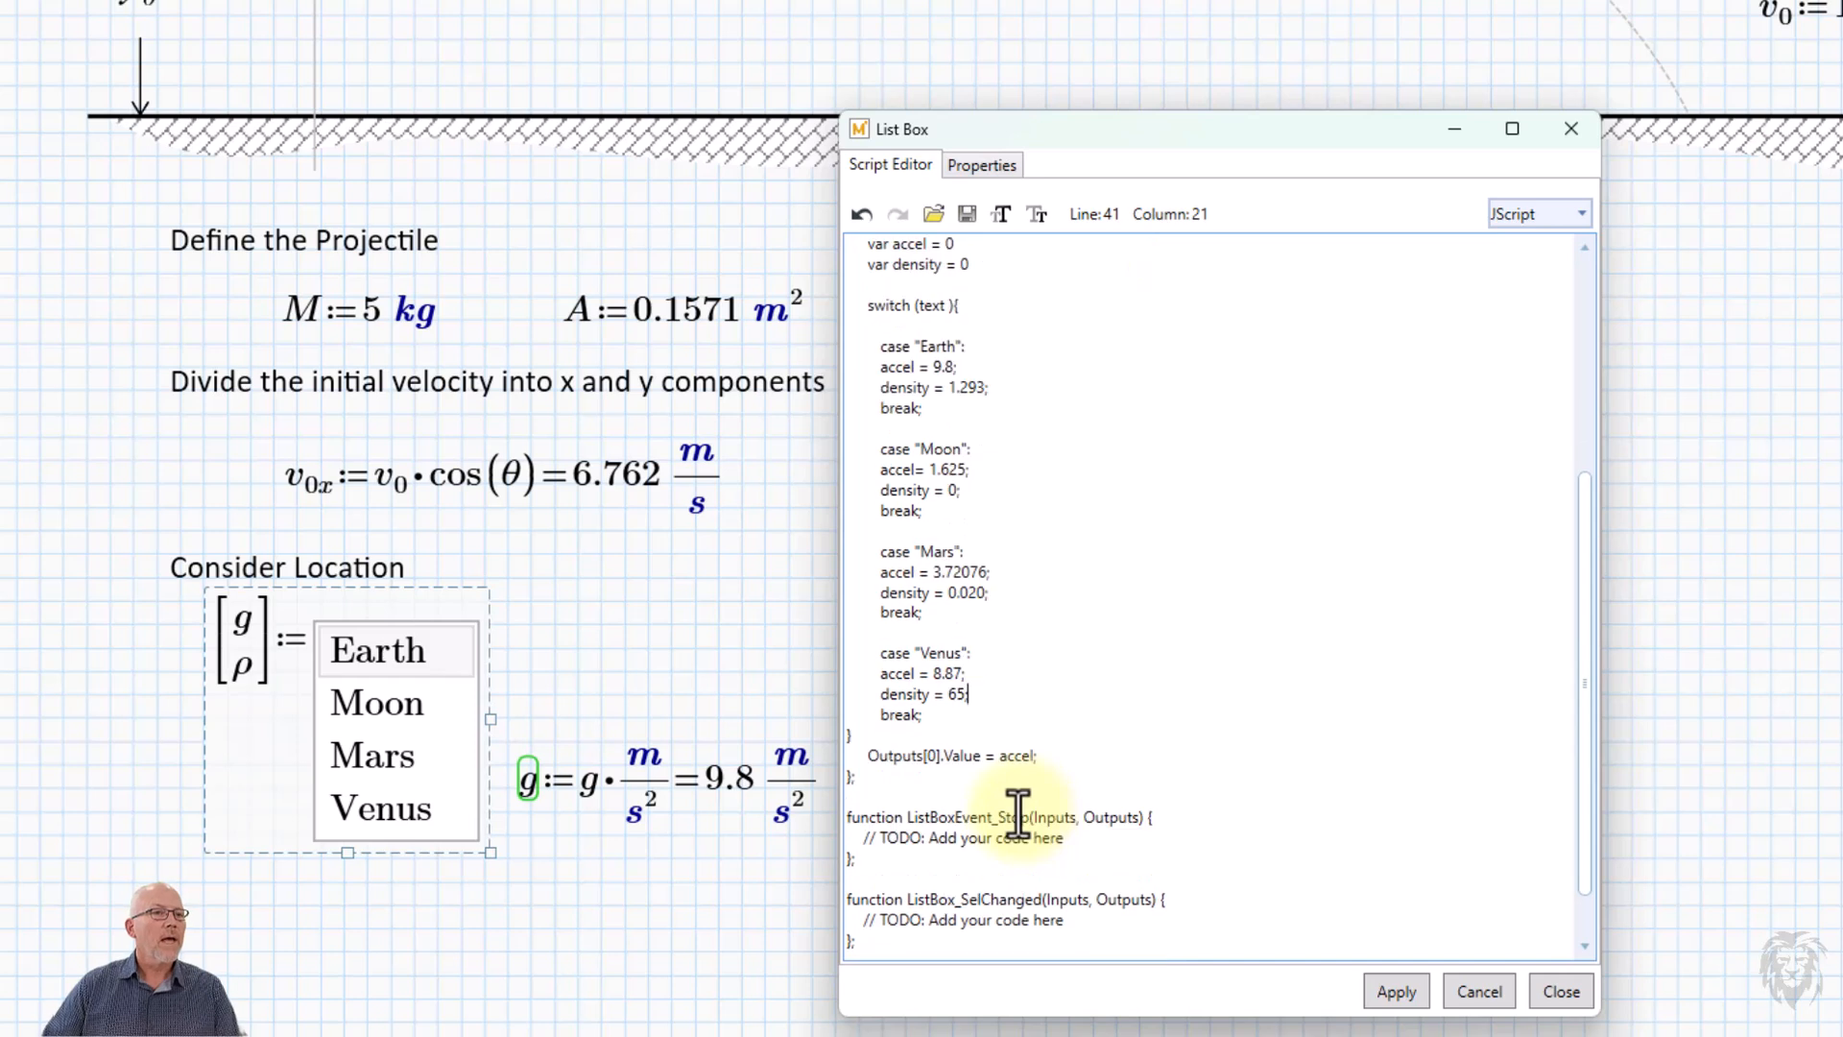
drag(1088, 757, 805, 754)
key(ctrl+c)
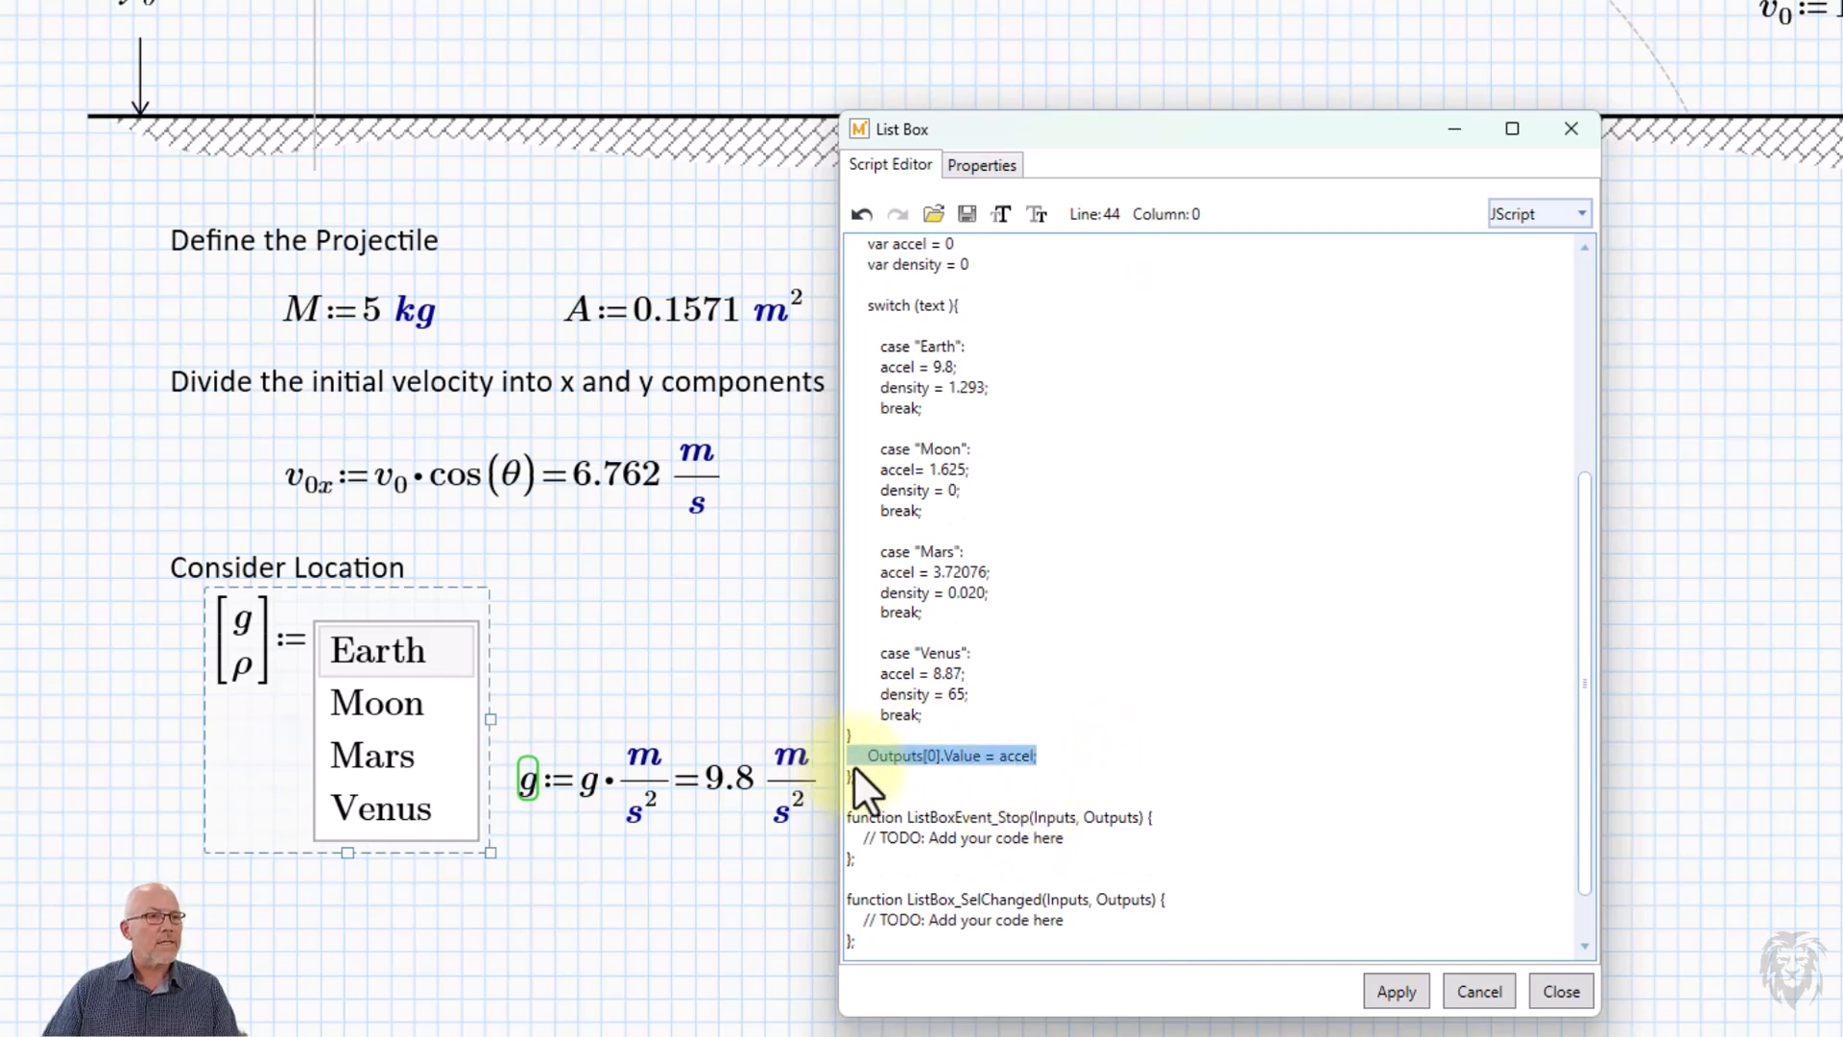
click(1051, 757)
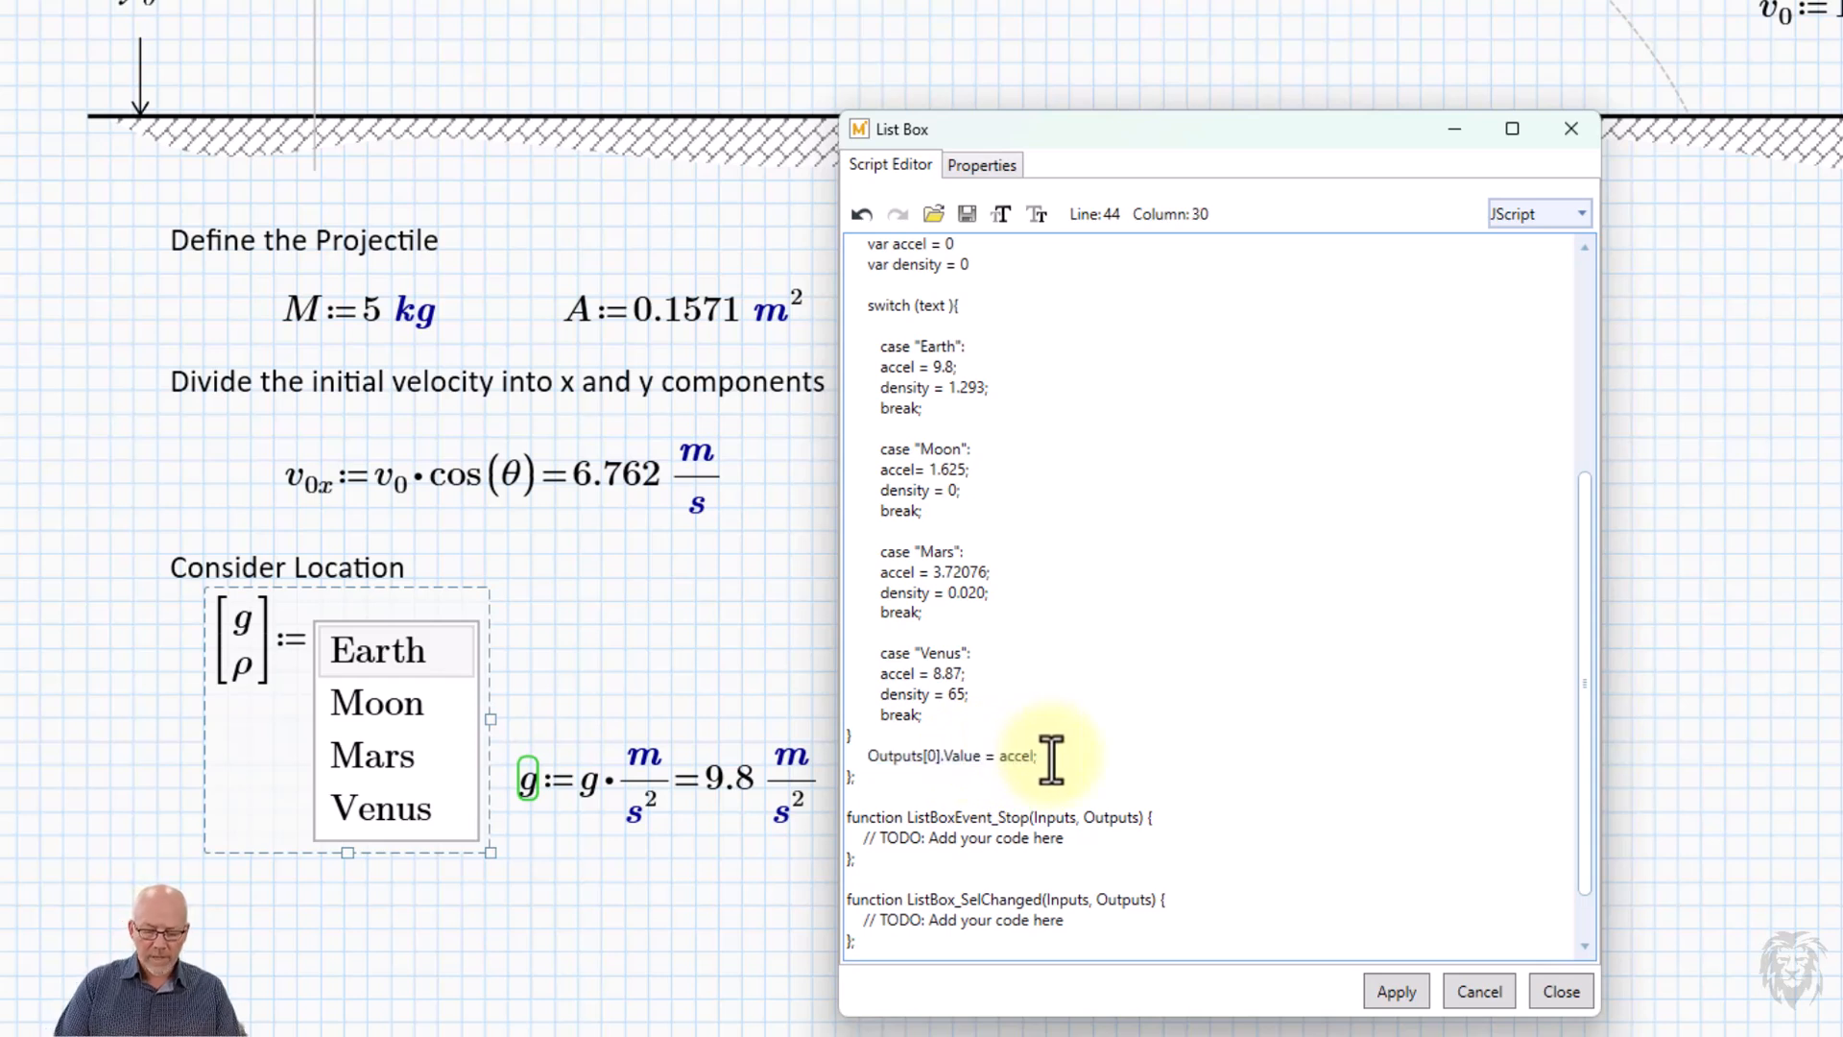
key(Return)
key(ctrl+v)
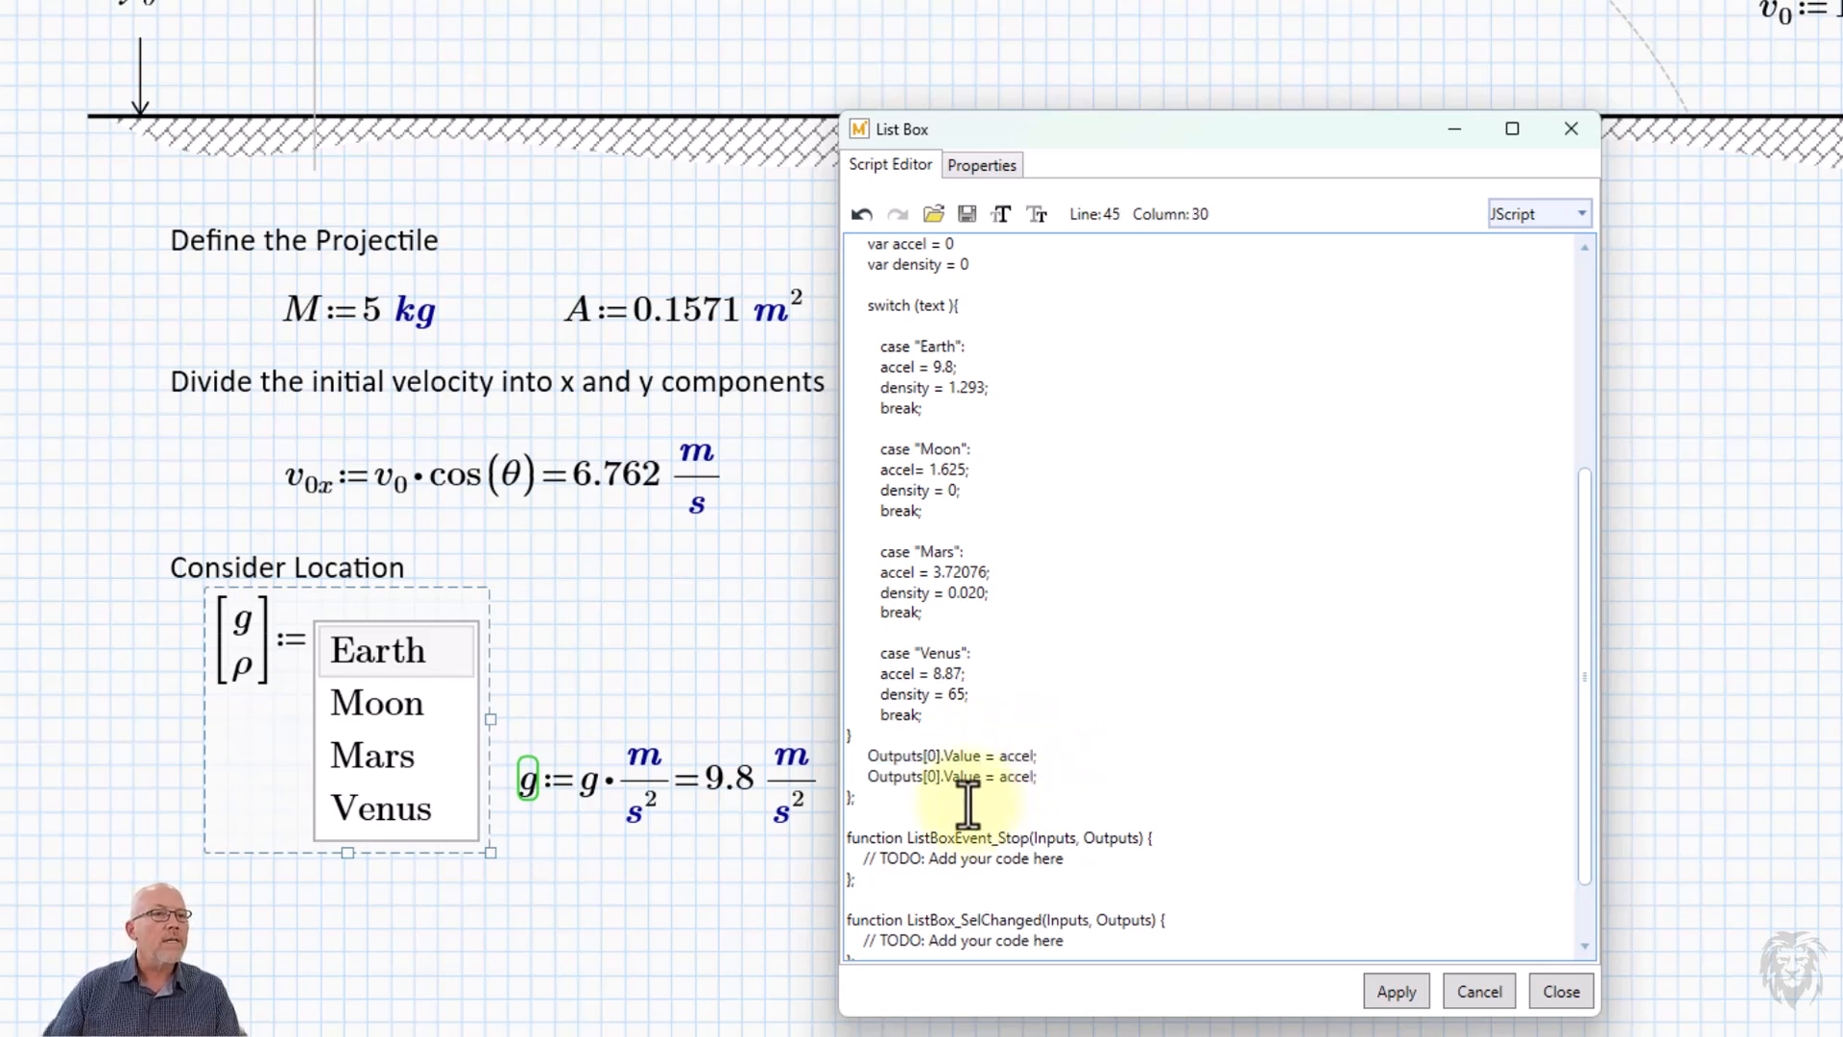
drag(930, 778, 938, 777)
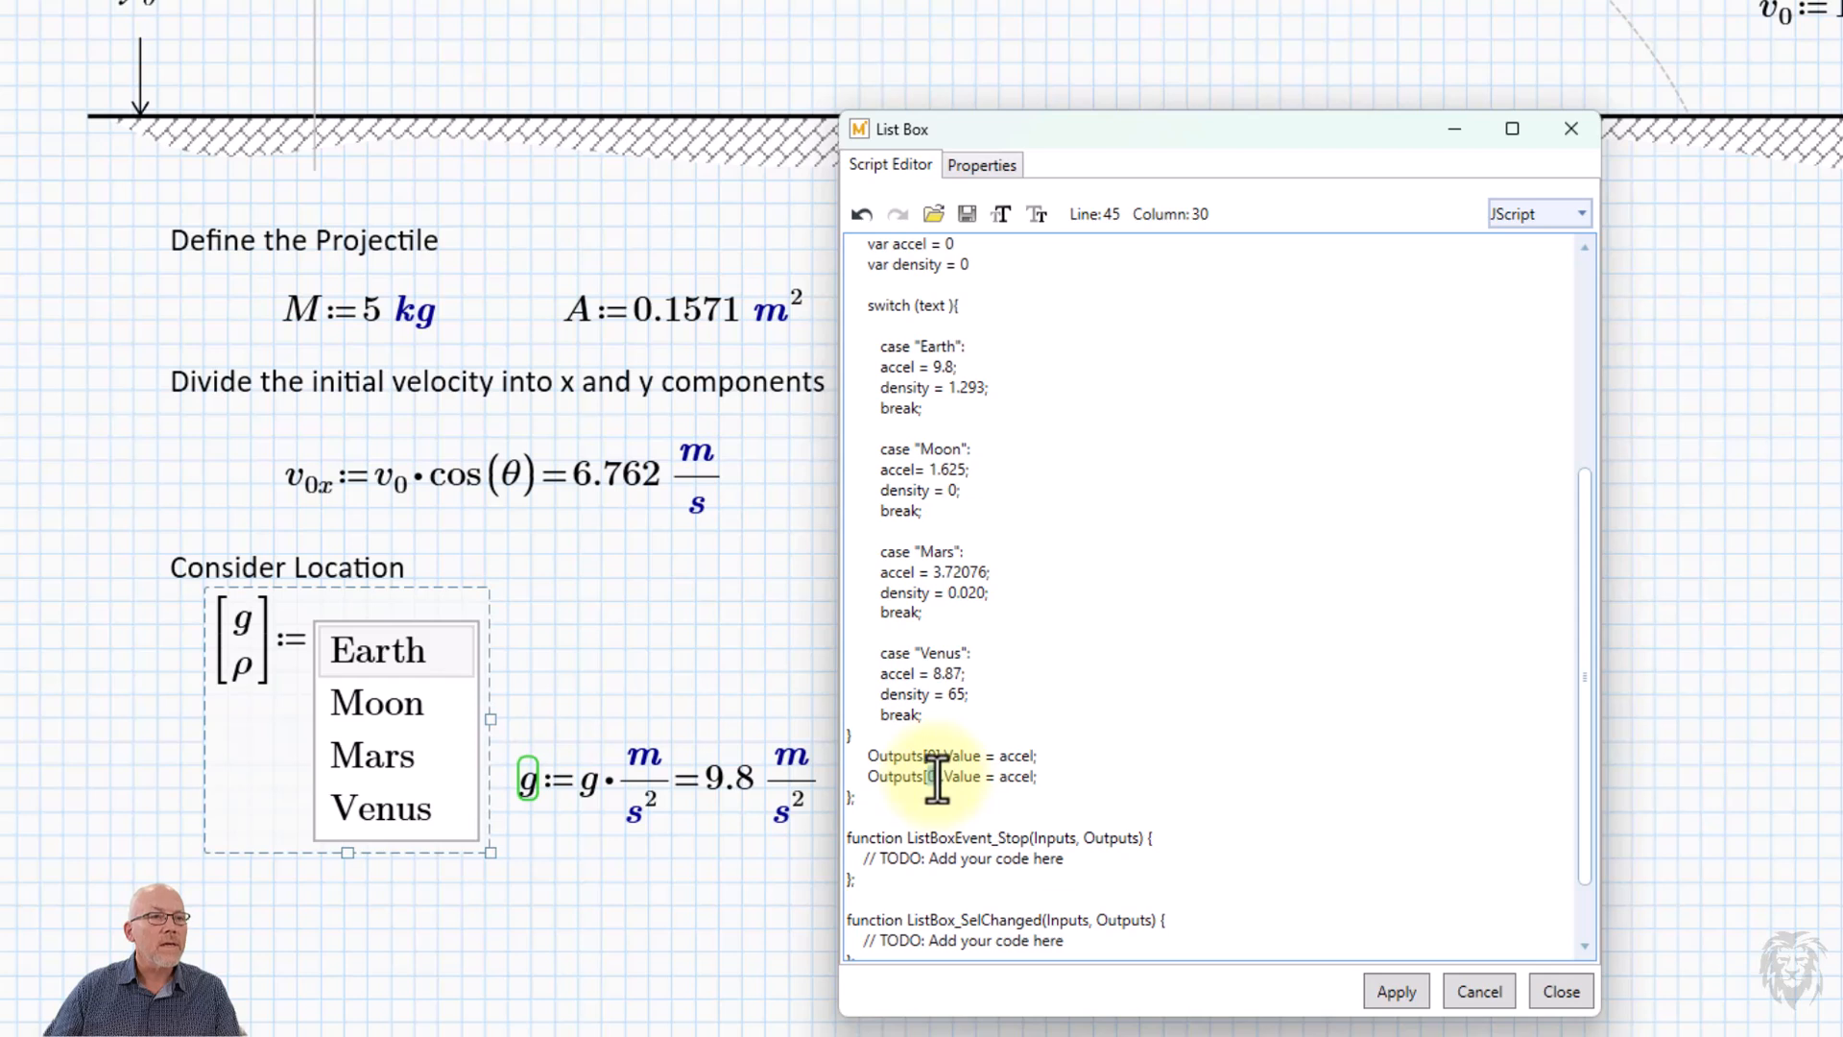
text(1)
double_click(1016, 779)
text(d)
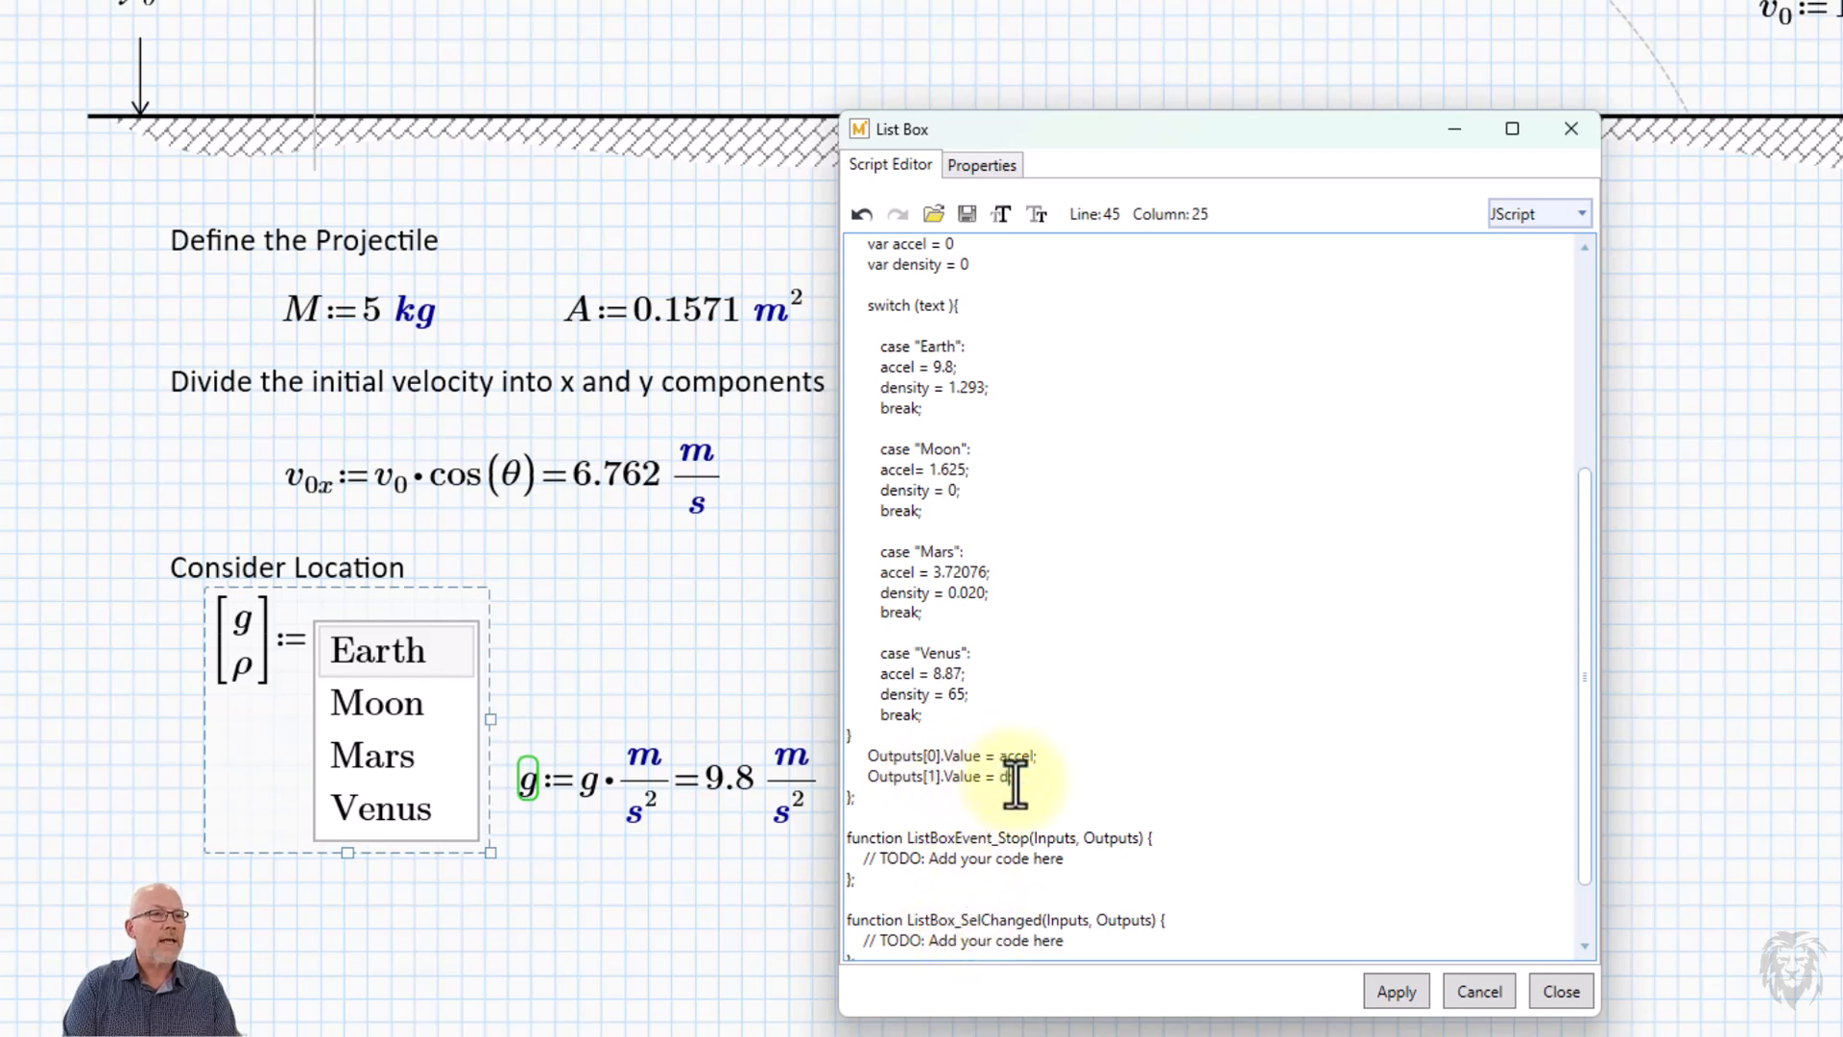
text(ensity;)
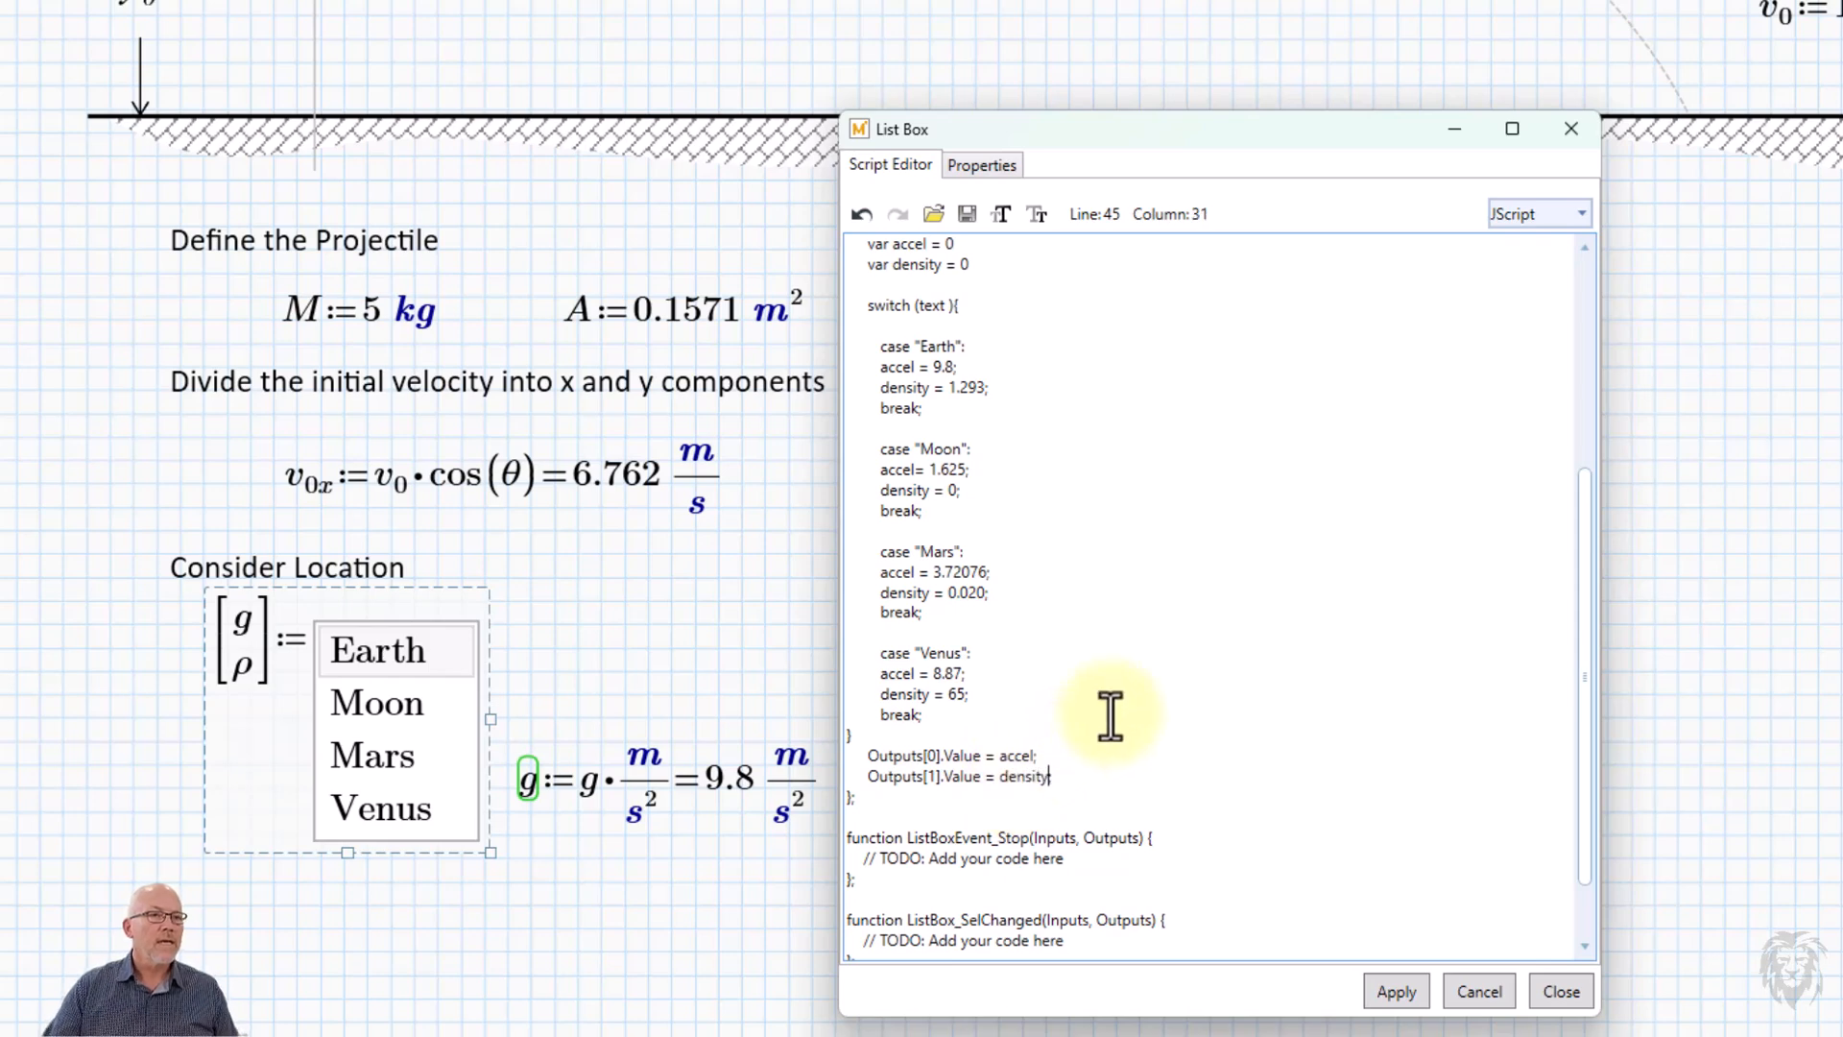
Review the edited ListBoxEvent_Exec code, apply the script changes and close the script editor.
scroll(1119, 495, up, 3)
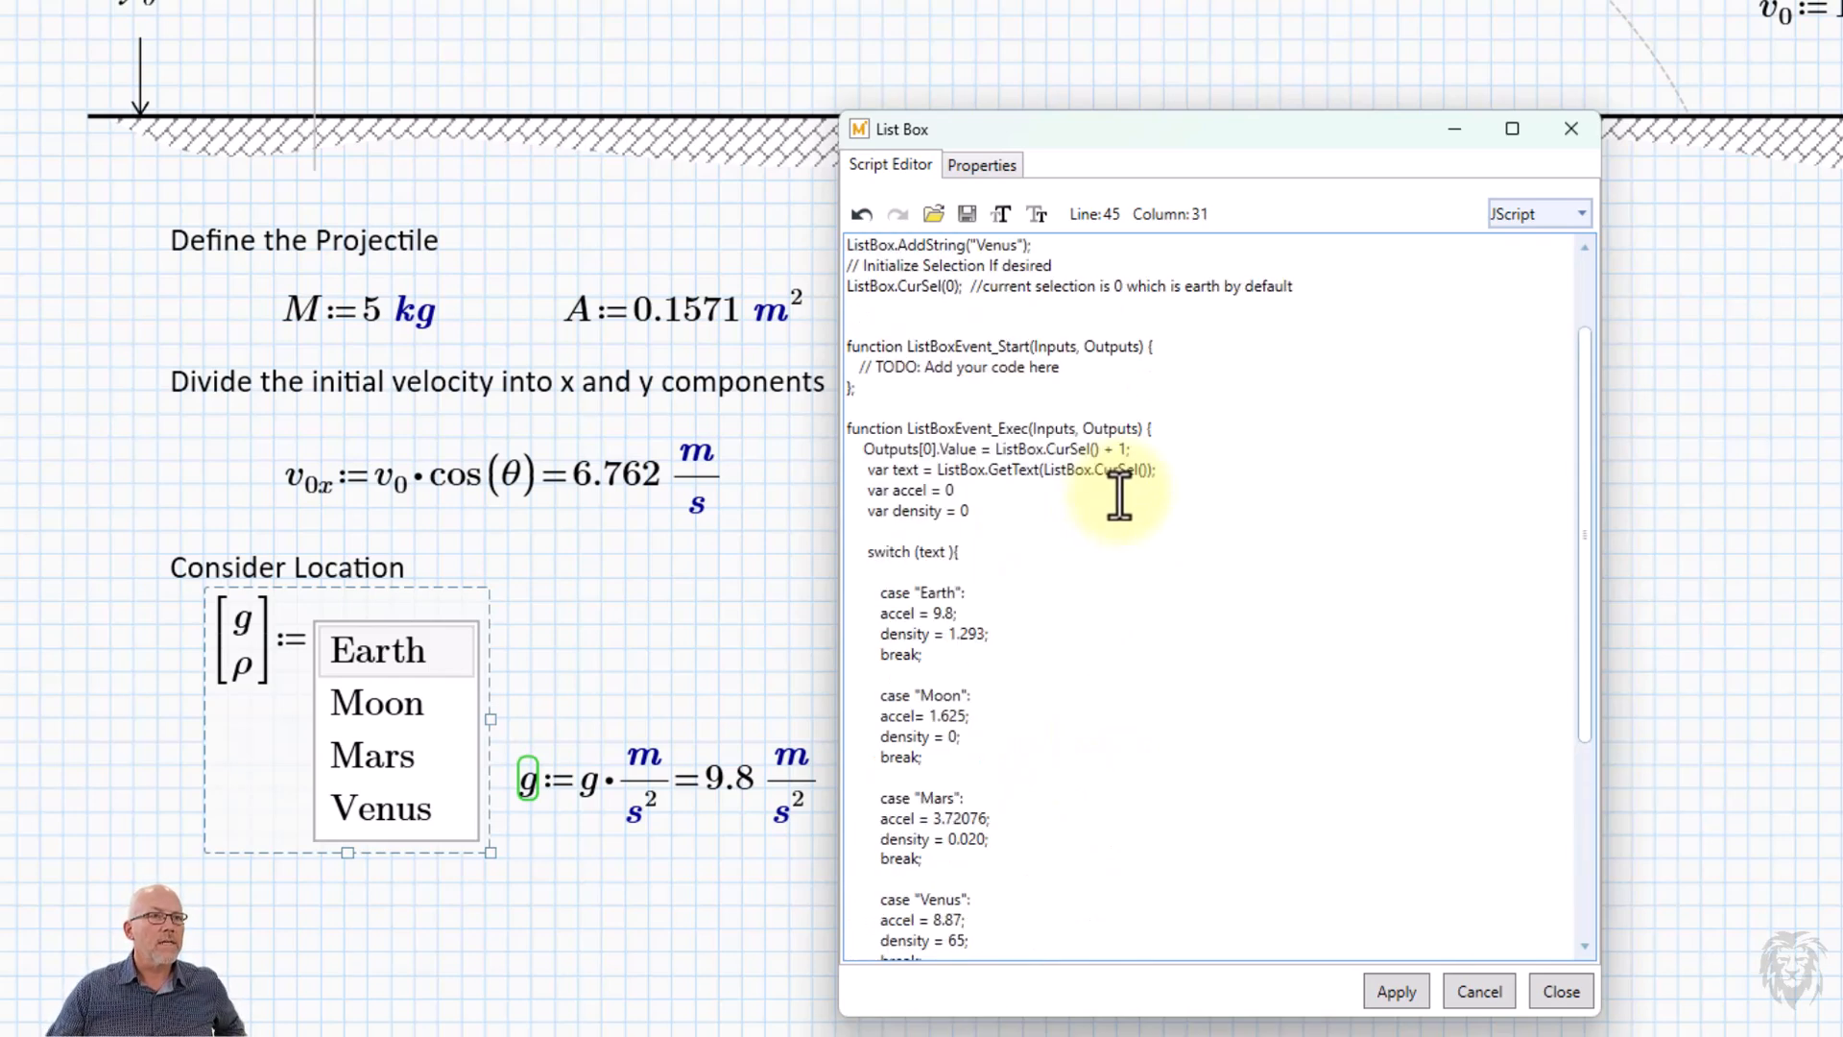
scroll(1119, 496, down, 1)
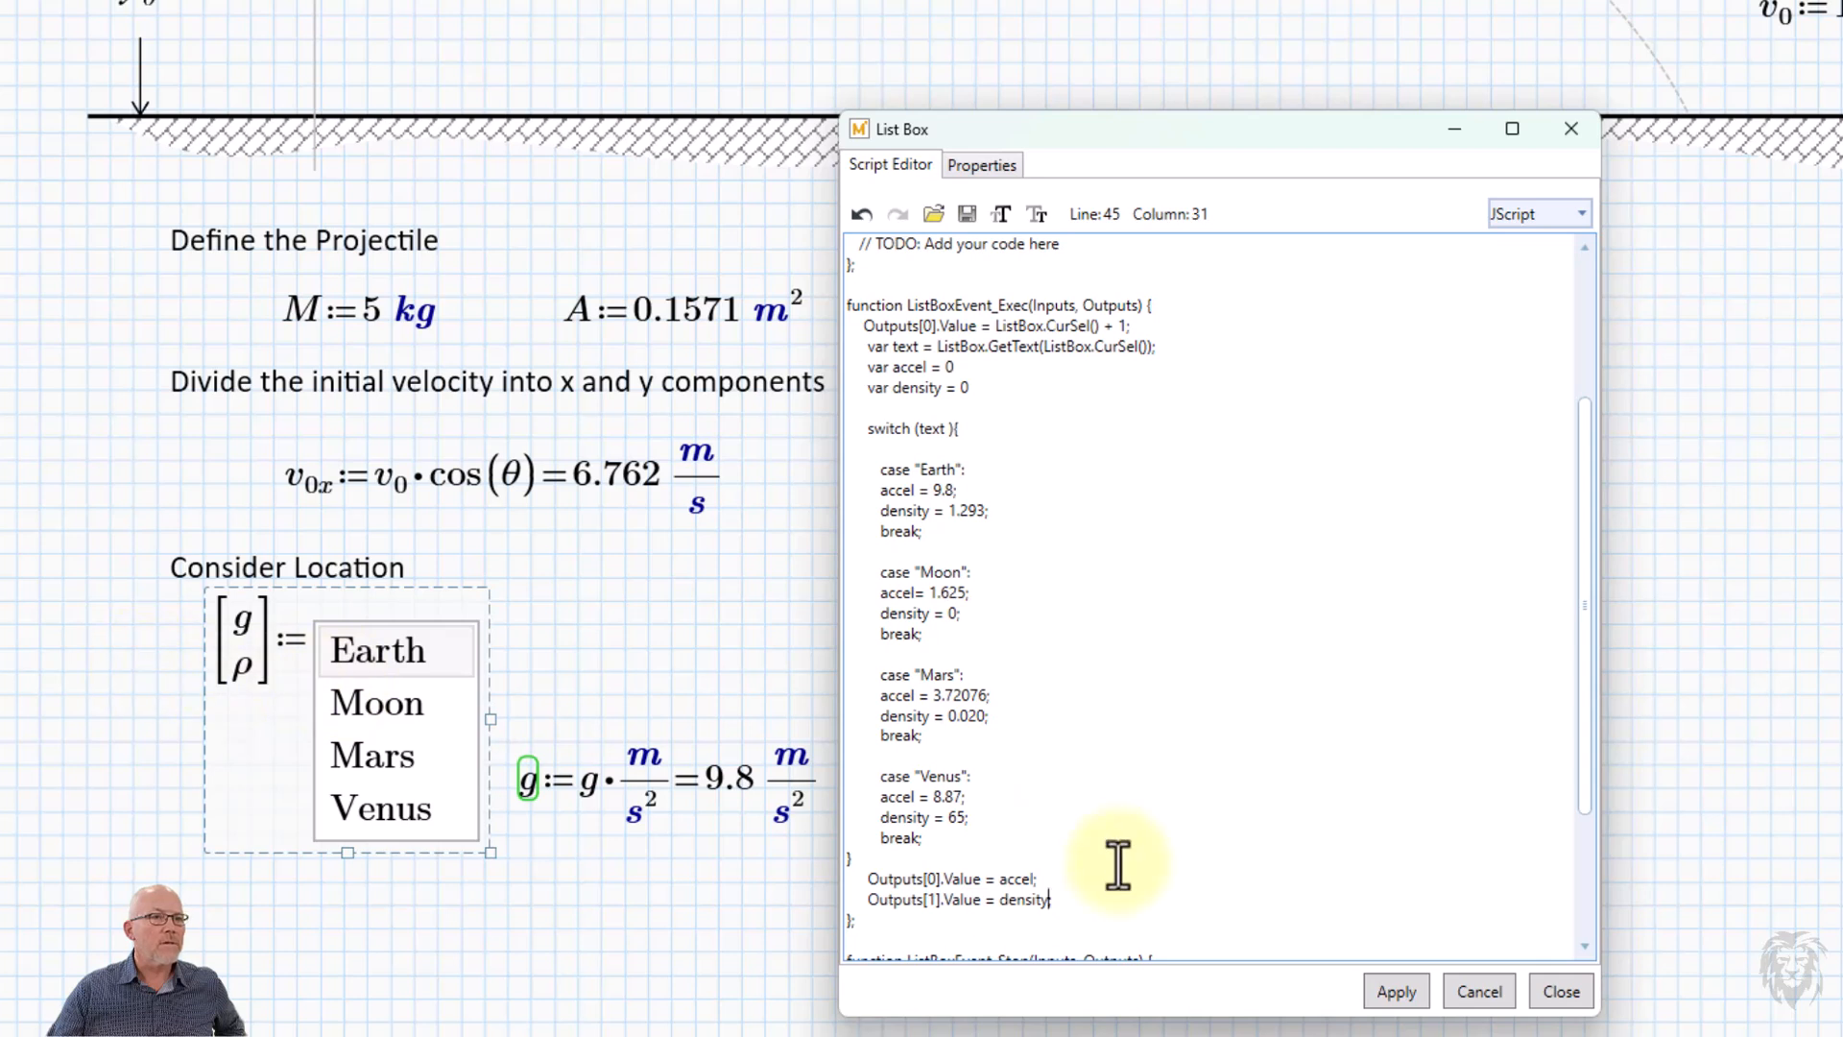
click(1387, 999)
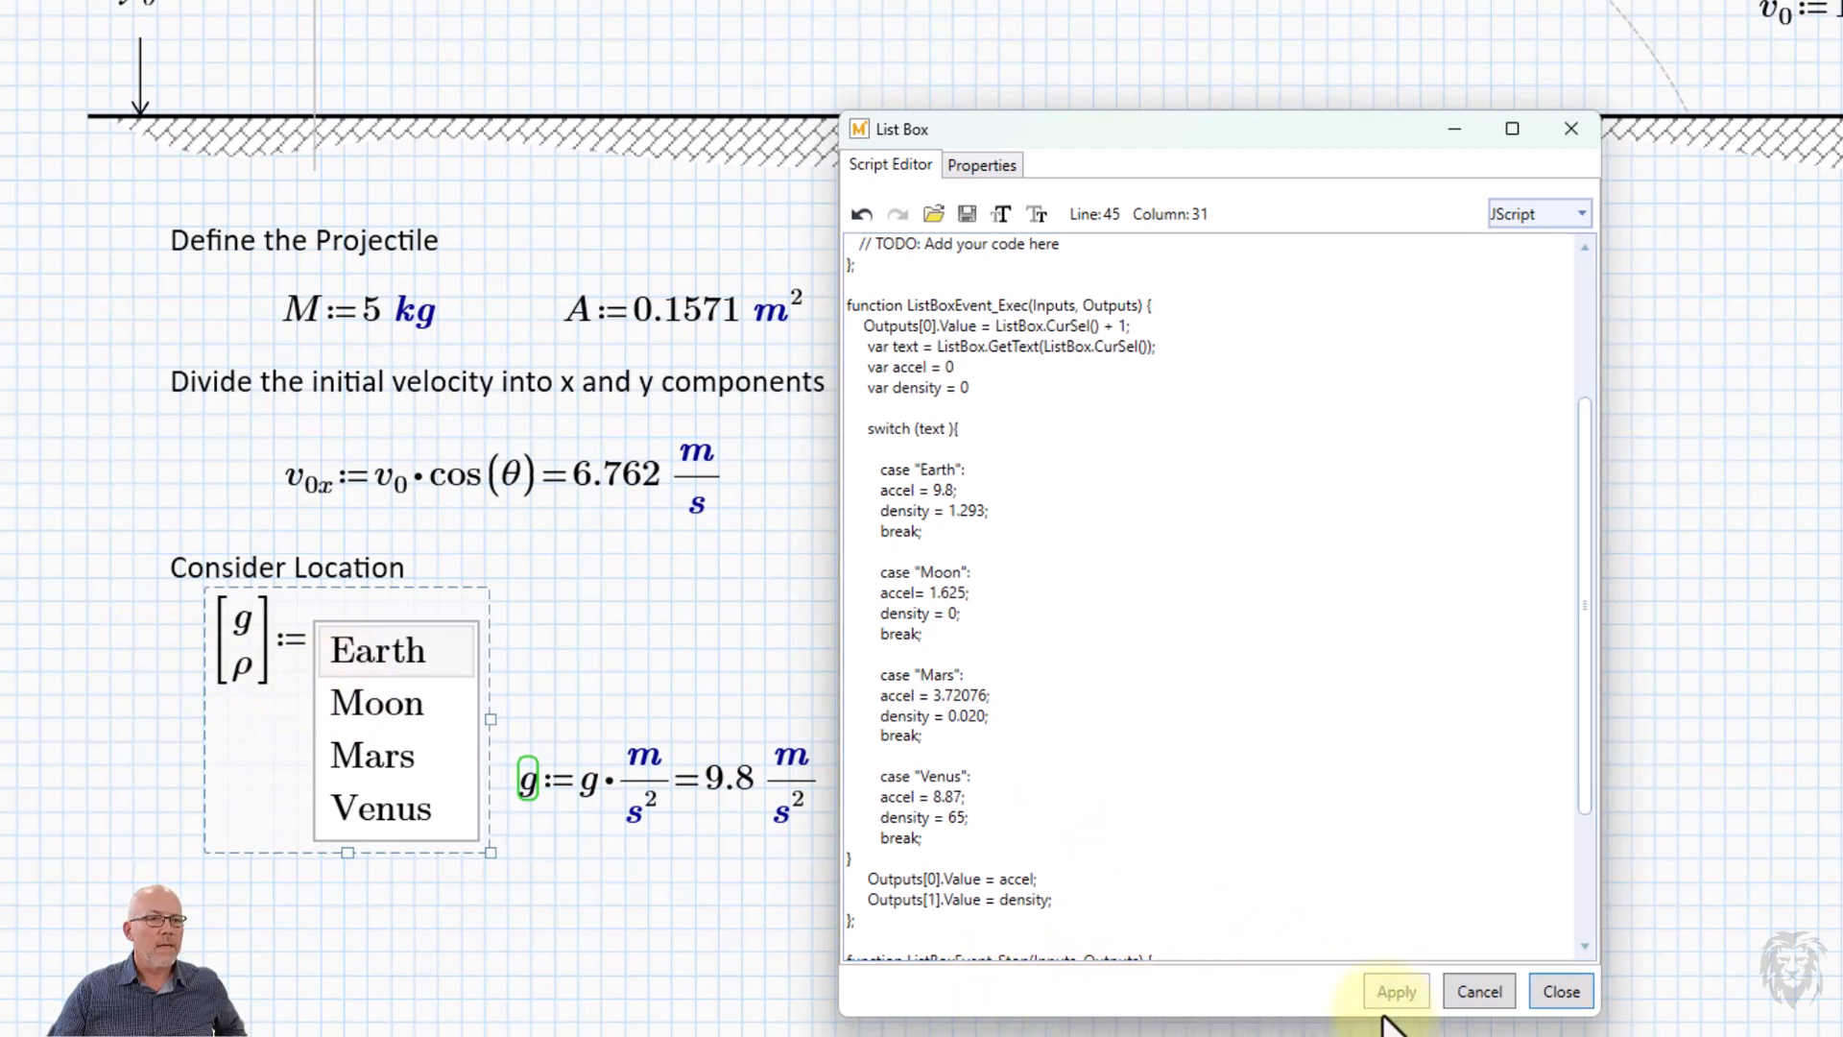
click(1535, 997)
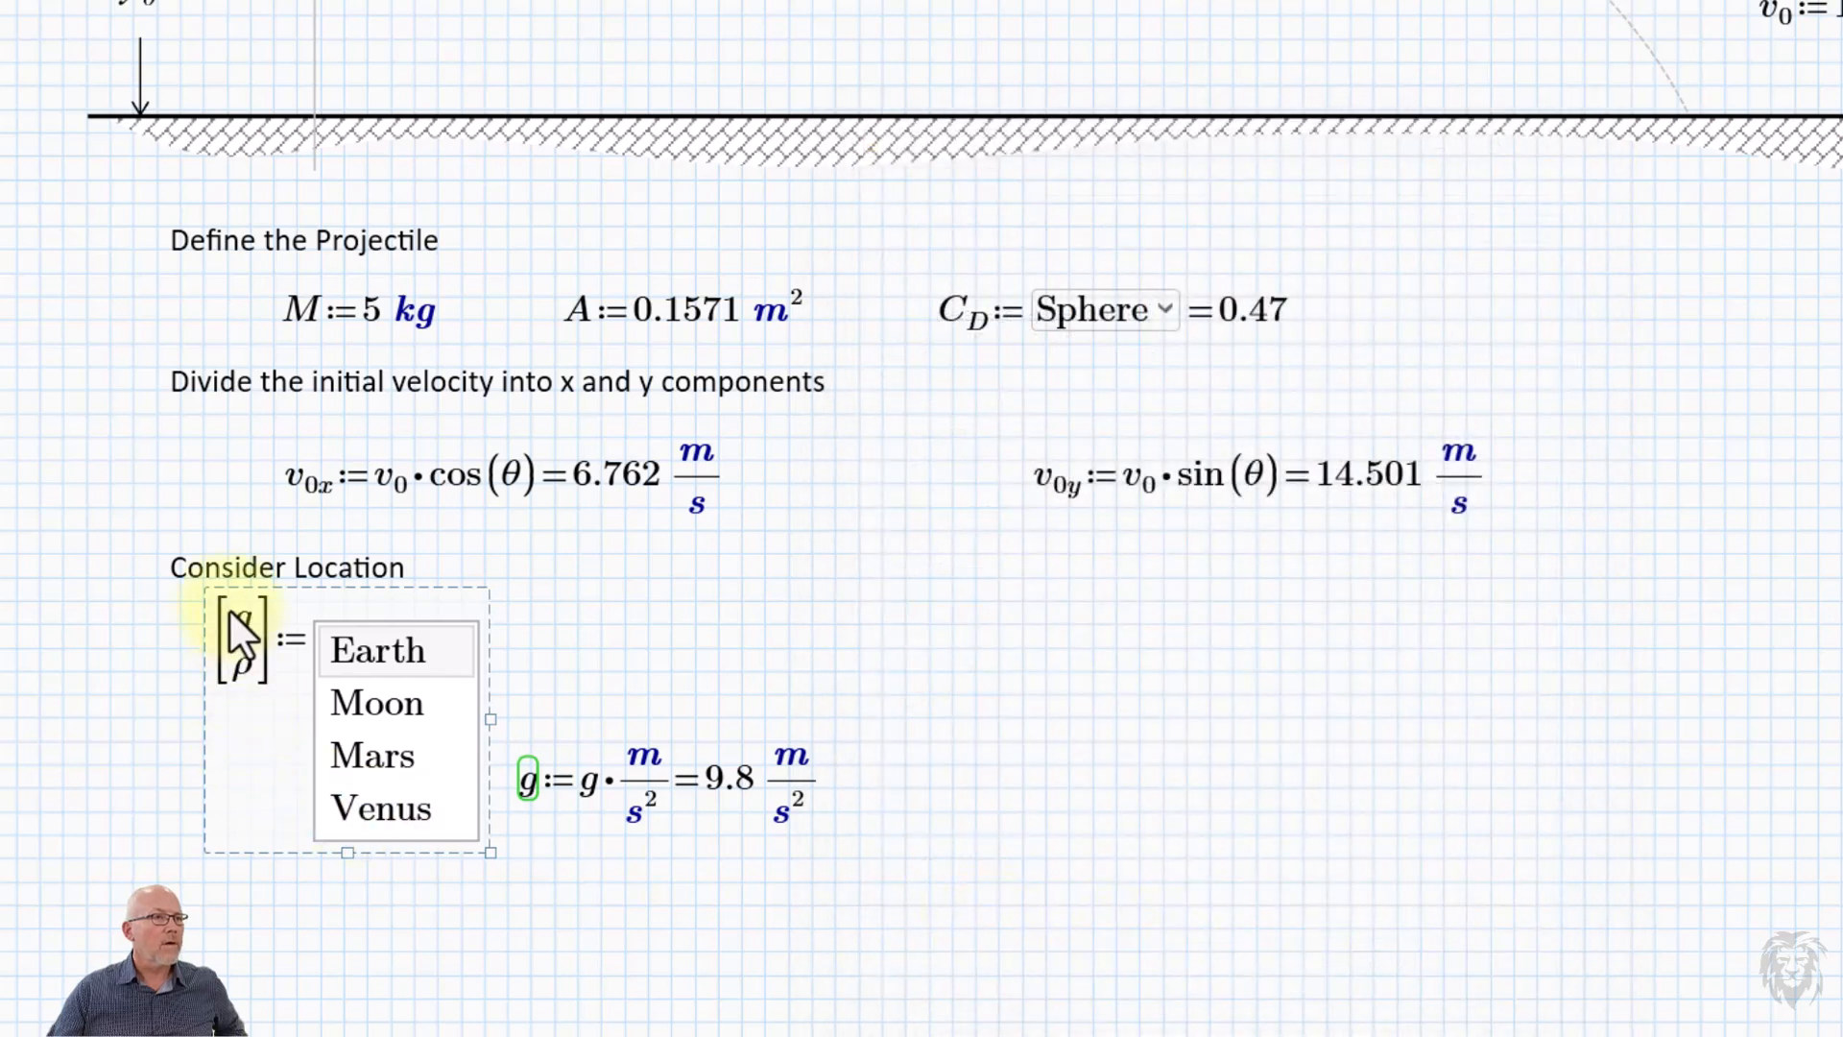